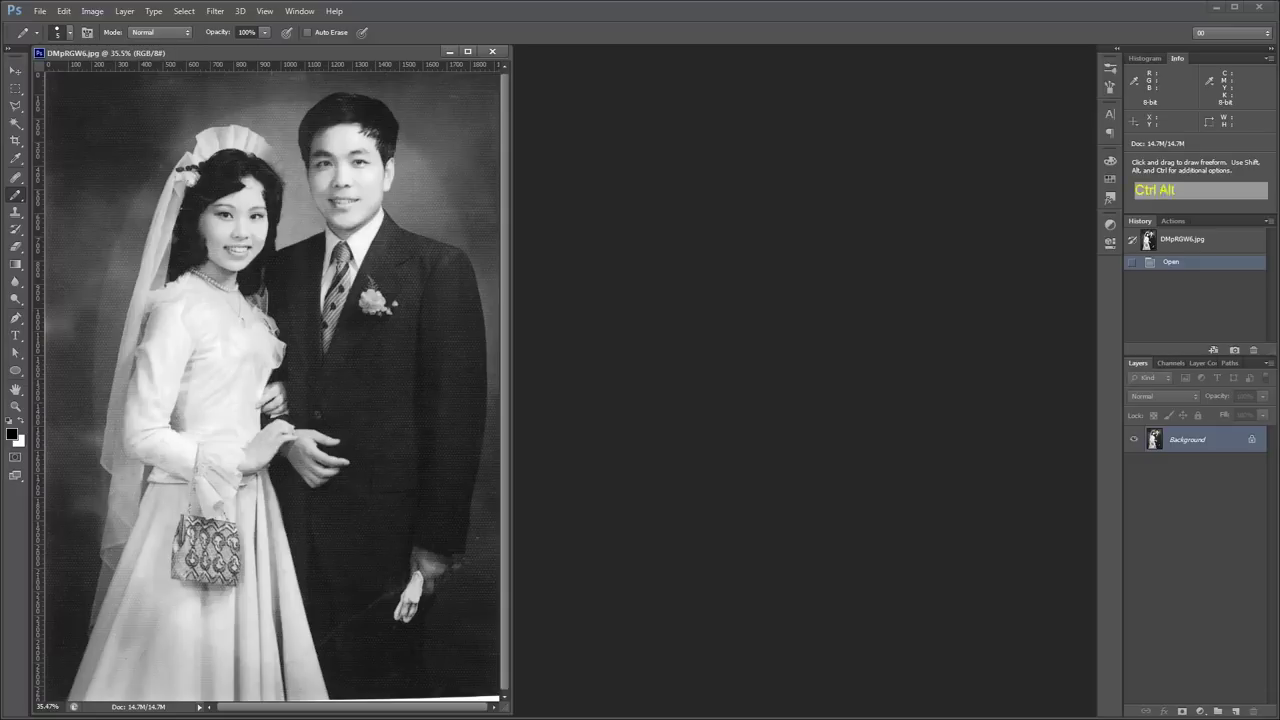
Step: Examine the dotted paper texture across the couple's faces and clothing at 100% zoom
key("ctrl+1")
key("space")
left_click_drag(426, 149, 436, 404)
left_click_drag(438, 207, 459, 518)
left_click_drag(211, 223, 660, 404)
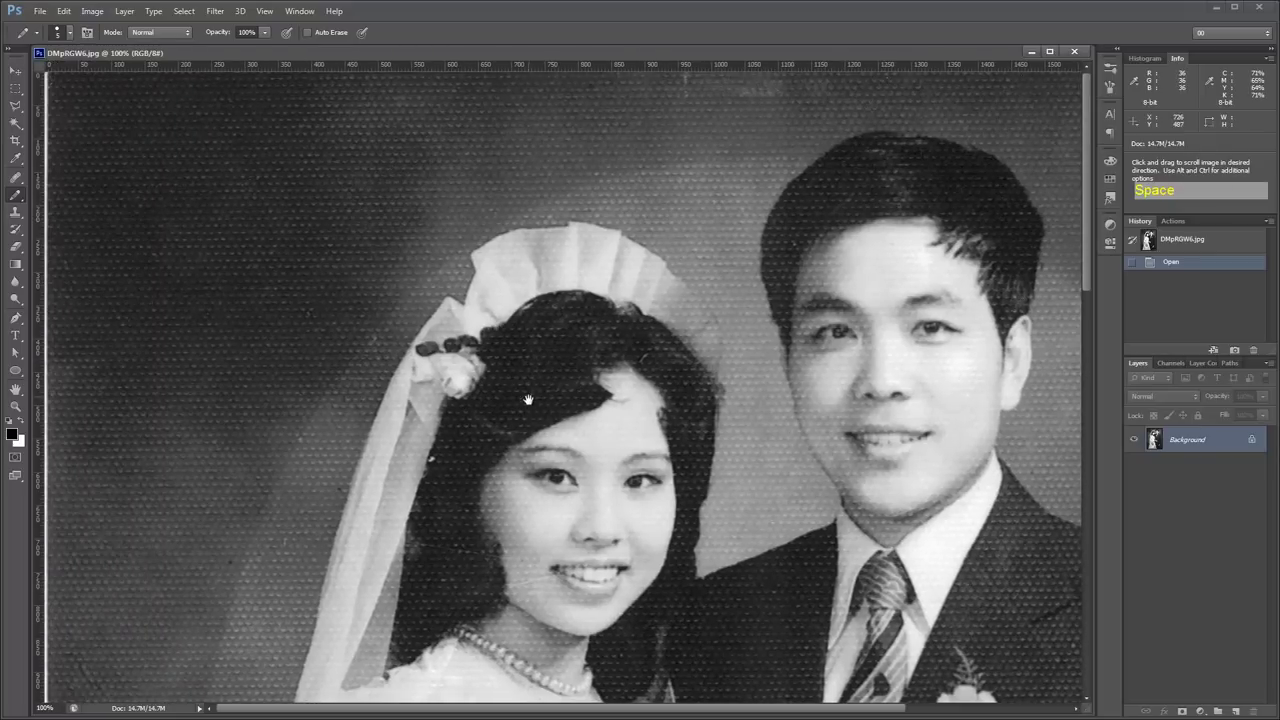
left_click_drag(640, 565, 420, 200)
left_click_drag(551, 540, 420, 230)
left_click_drag(366, 303, 614, 623)
left_click_drag(339, 206, 342, 396)
left_click_drag(380, 80, 386, 246)
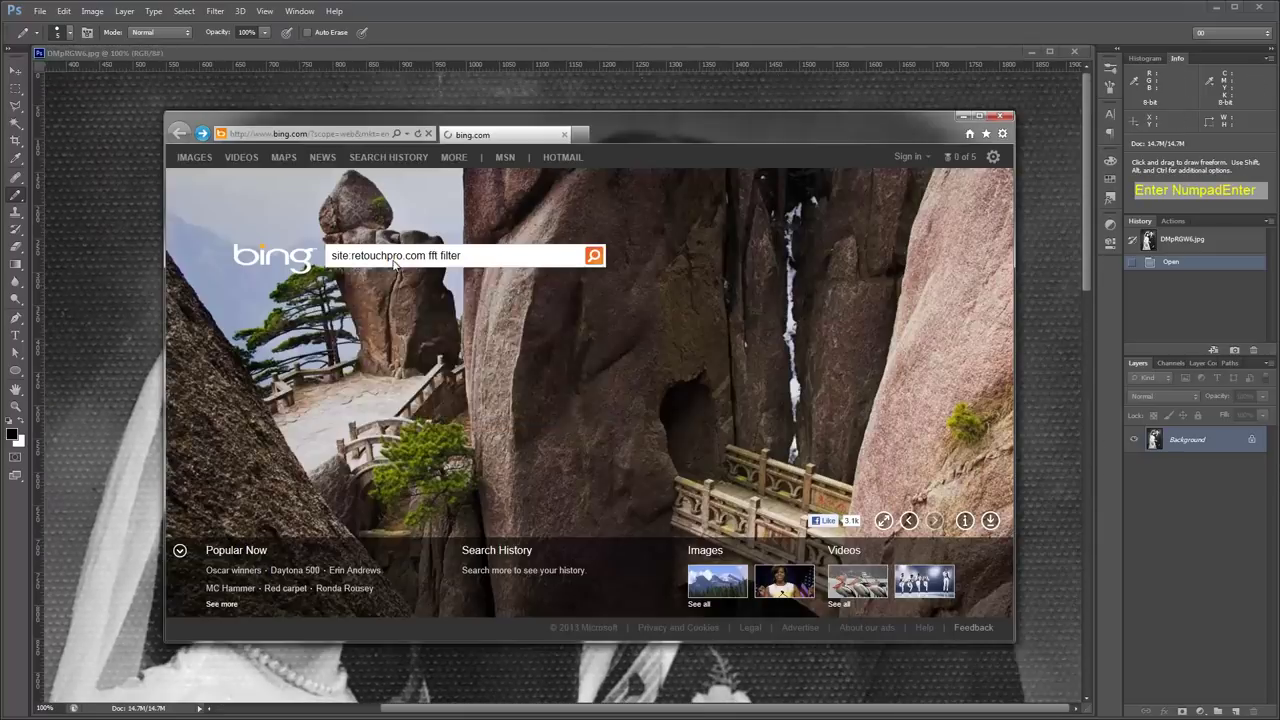
Step: Search Bing for "site:retouchpro.com fft filter", check the query and results, and switch back to Photoshop
key("Return")
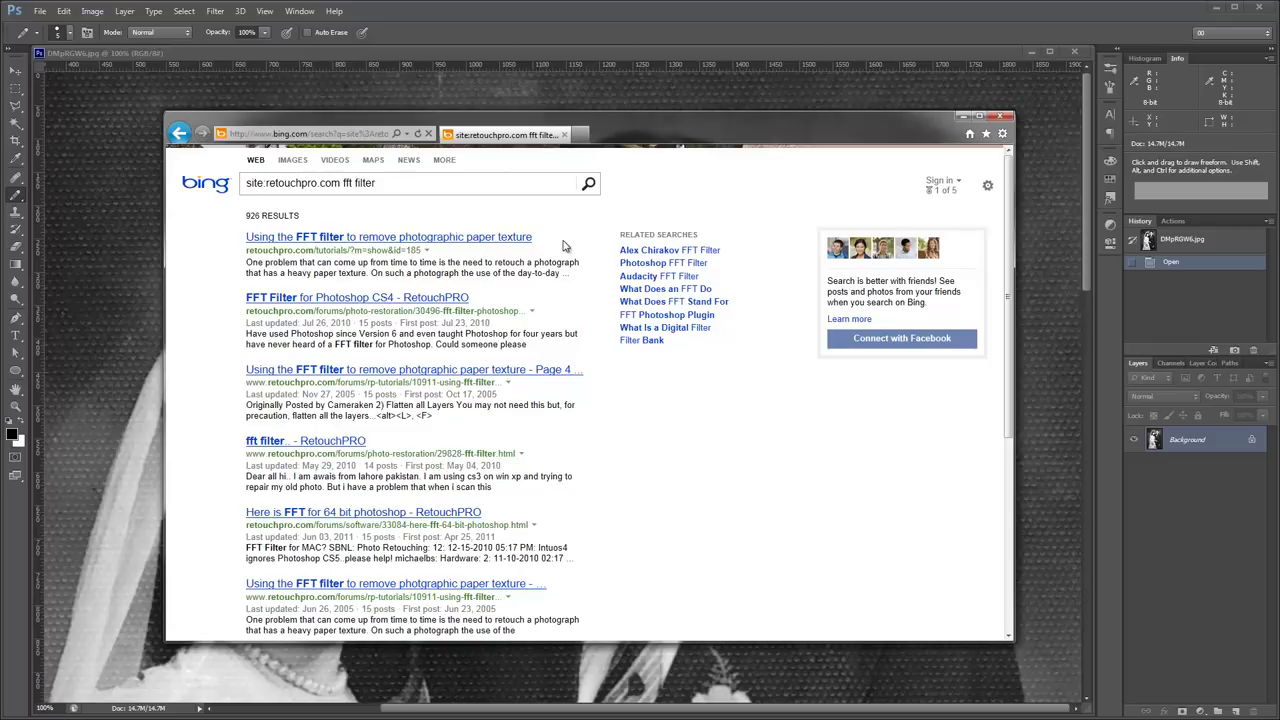
double_click(270, 184)
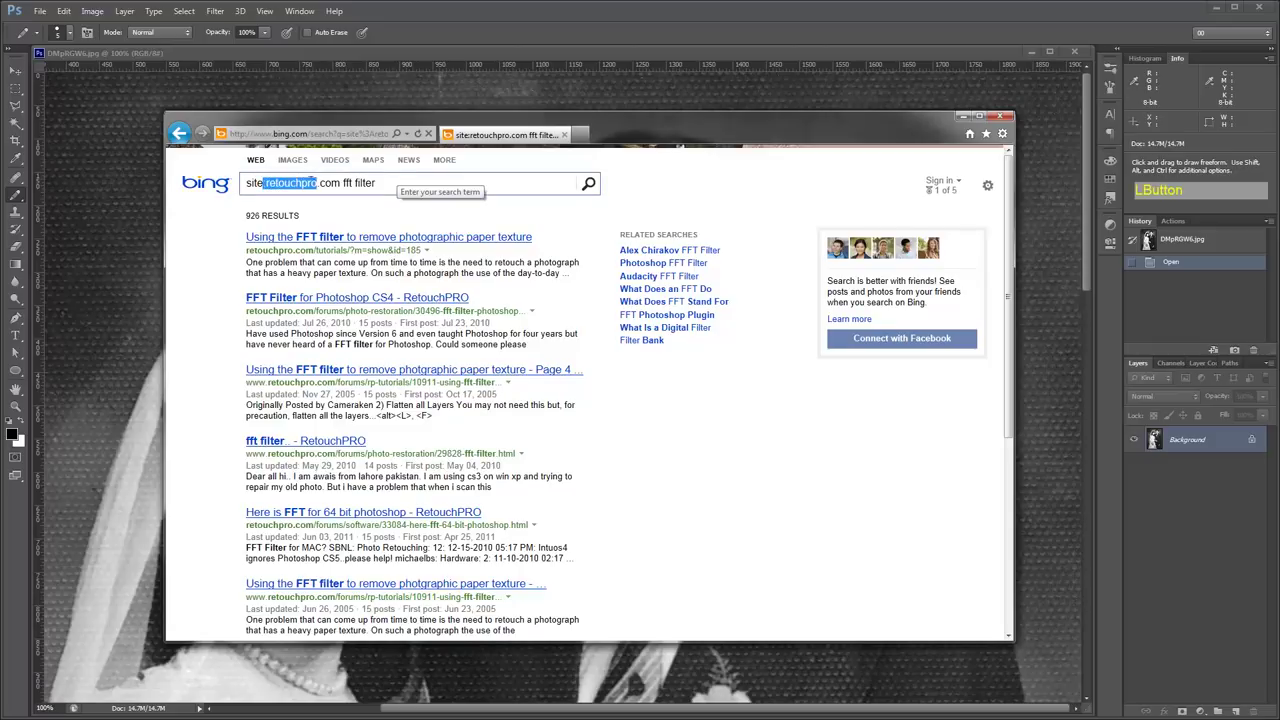
left_click(312, 182)
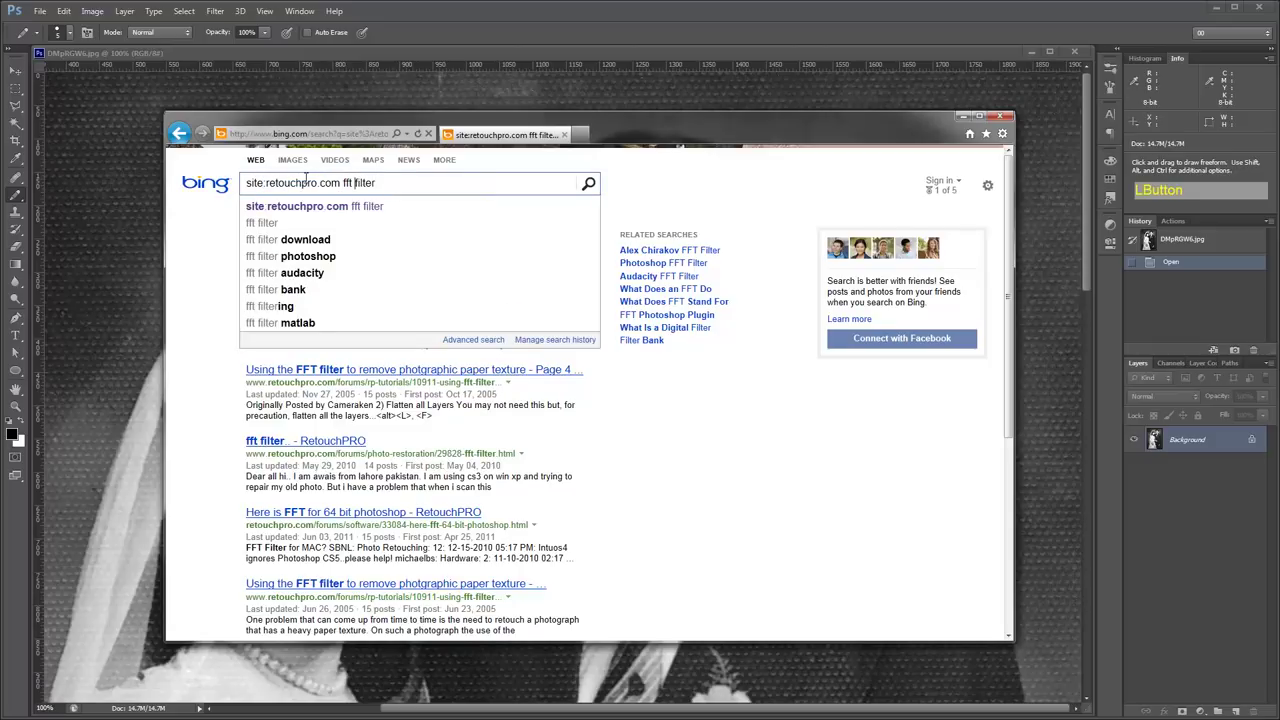
left_click(669, 189)
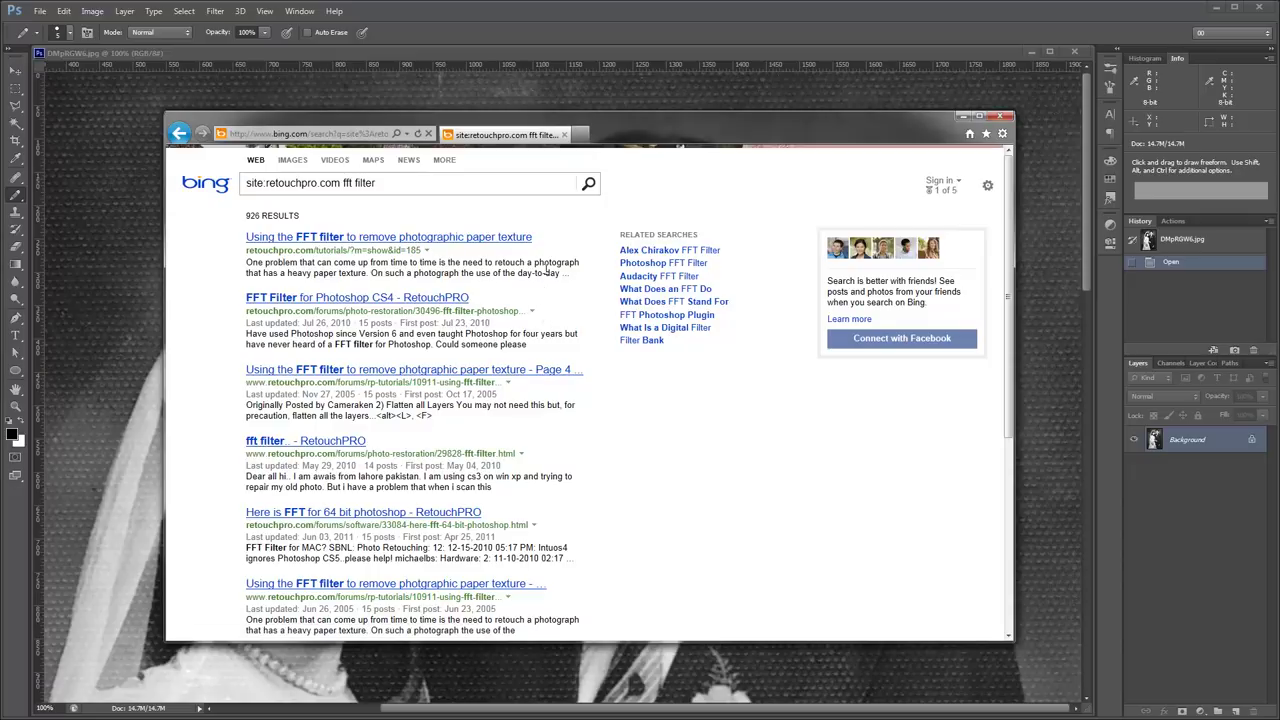
left_click(492, 24)
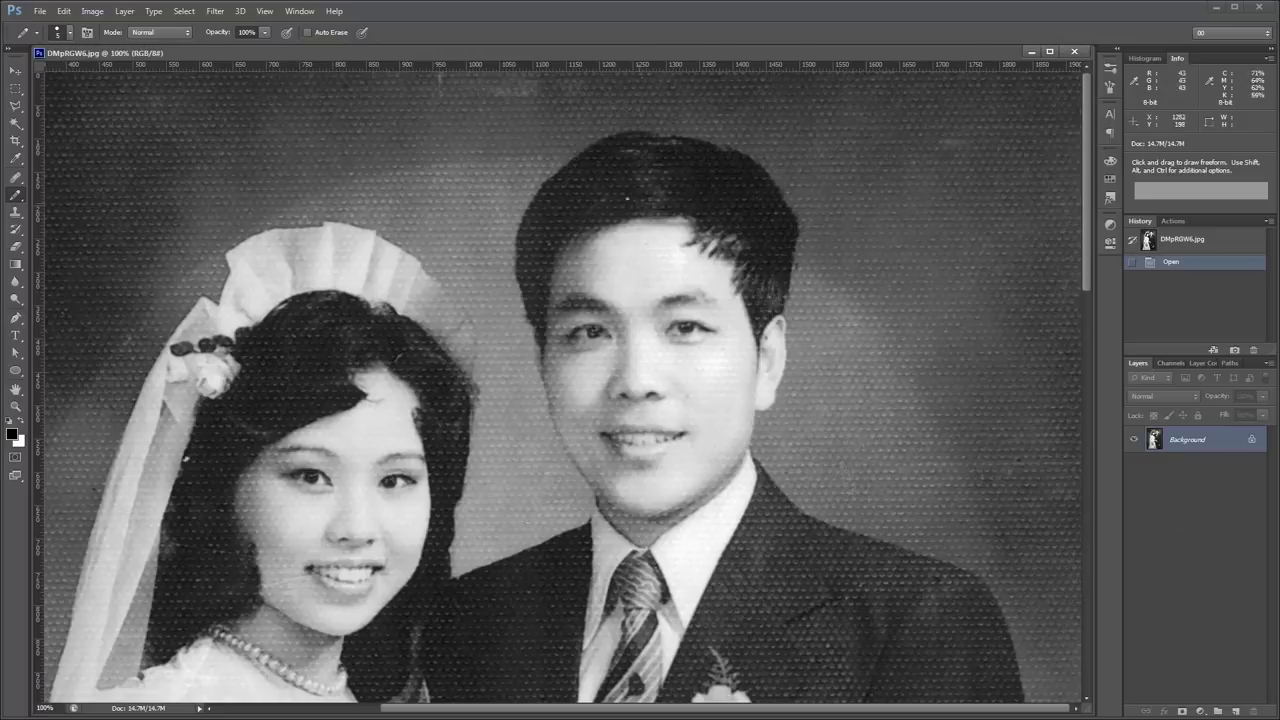
Step: Inspect the repeating texture pattern across the dress, handbag, veil and dark background
key("space")
left_click_drag(508, 471, 536, 75)
left_click_drag(517, 532, 640, 110)
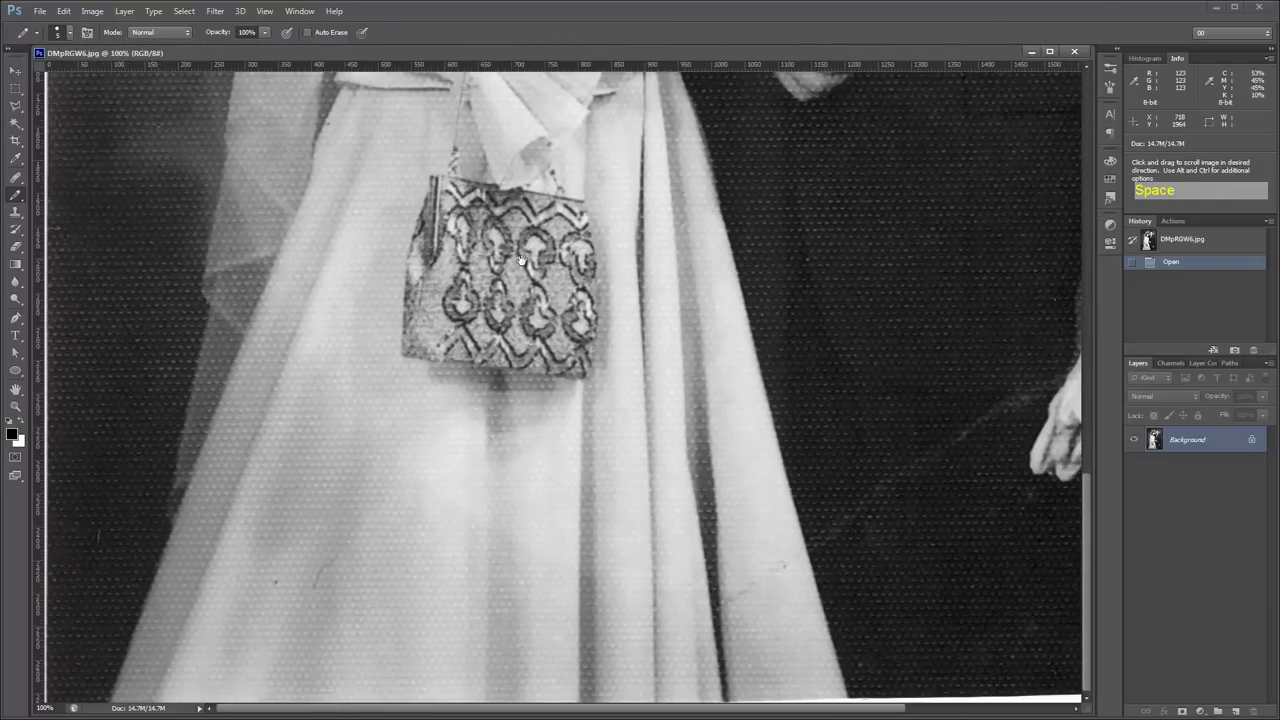
left_click_drag(572, 144, 700, 590)
left_click_drag(530, 225, 588, 613)
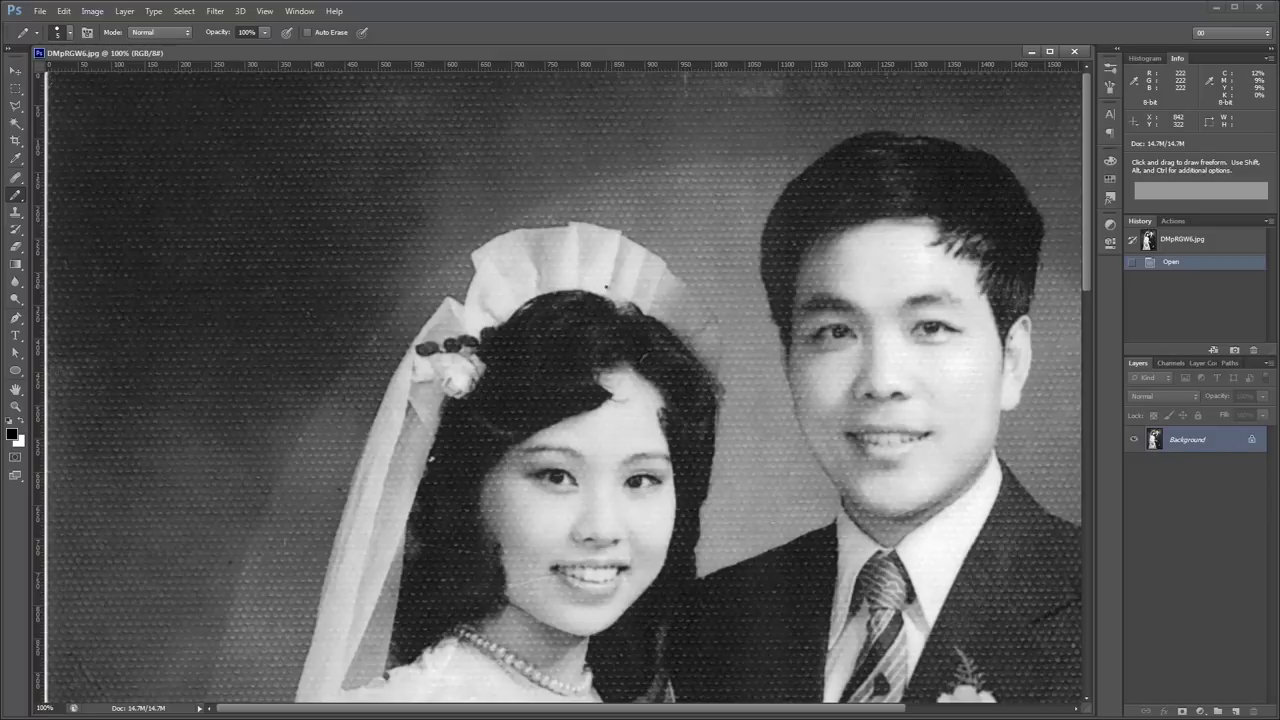
key("space")
left_click_drag(716, 505, 400, 150)
left_click_drag(298, 418, 400, 640)
mouse_move(281, 181)
left_mouse_down()
mouse_move(377, 497)
mouse_move(380, 680)
left_mouse_up()
key("space")
Step: Apply the FFT RGB Fourier Transform filter to the photo and isolate the Red channel
left_click(215, 11)
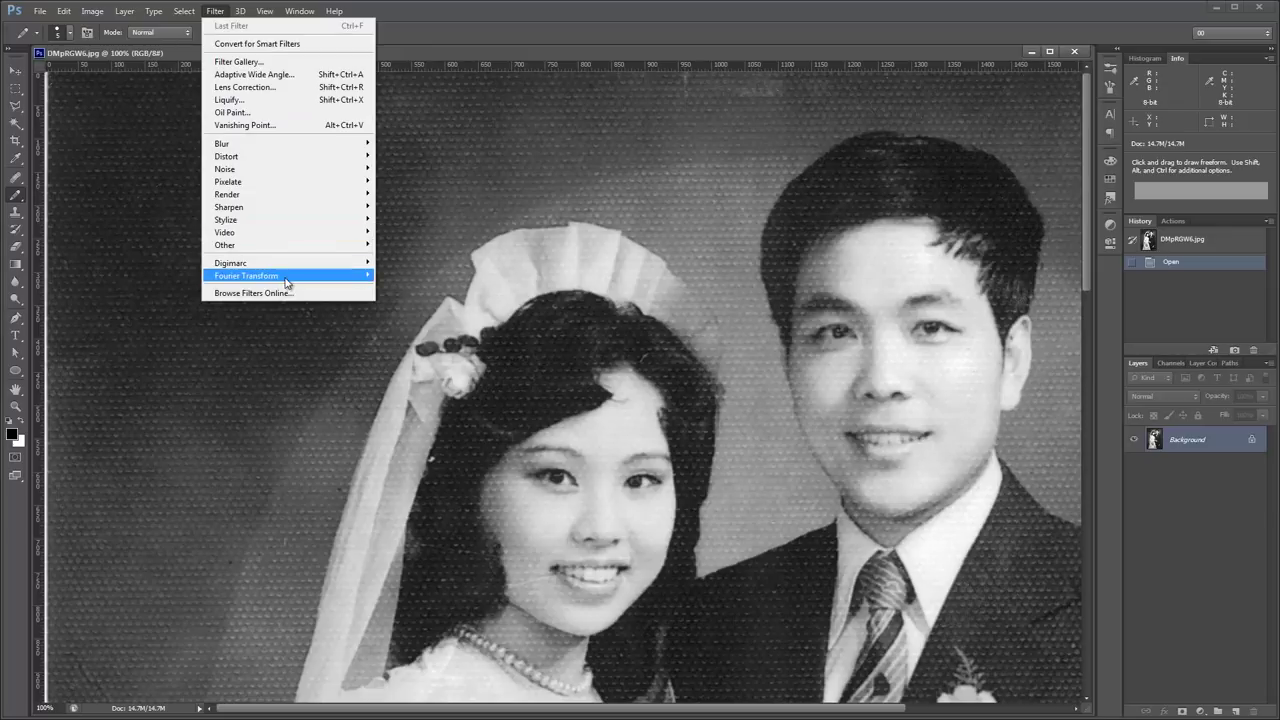
mouse_move(294, 280)
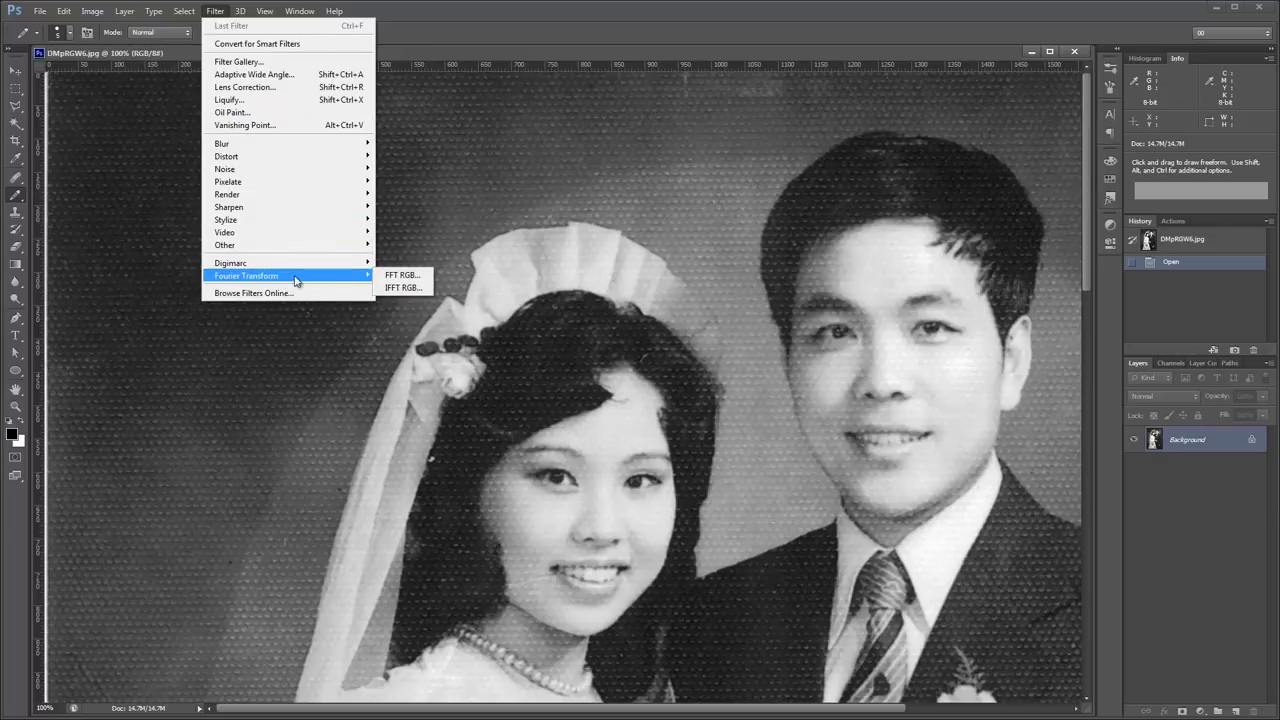
left_click(410, 276)
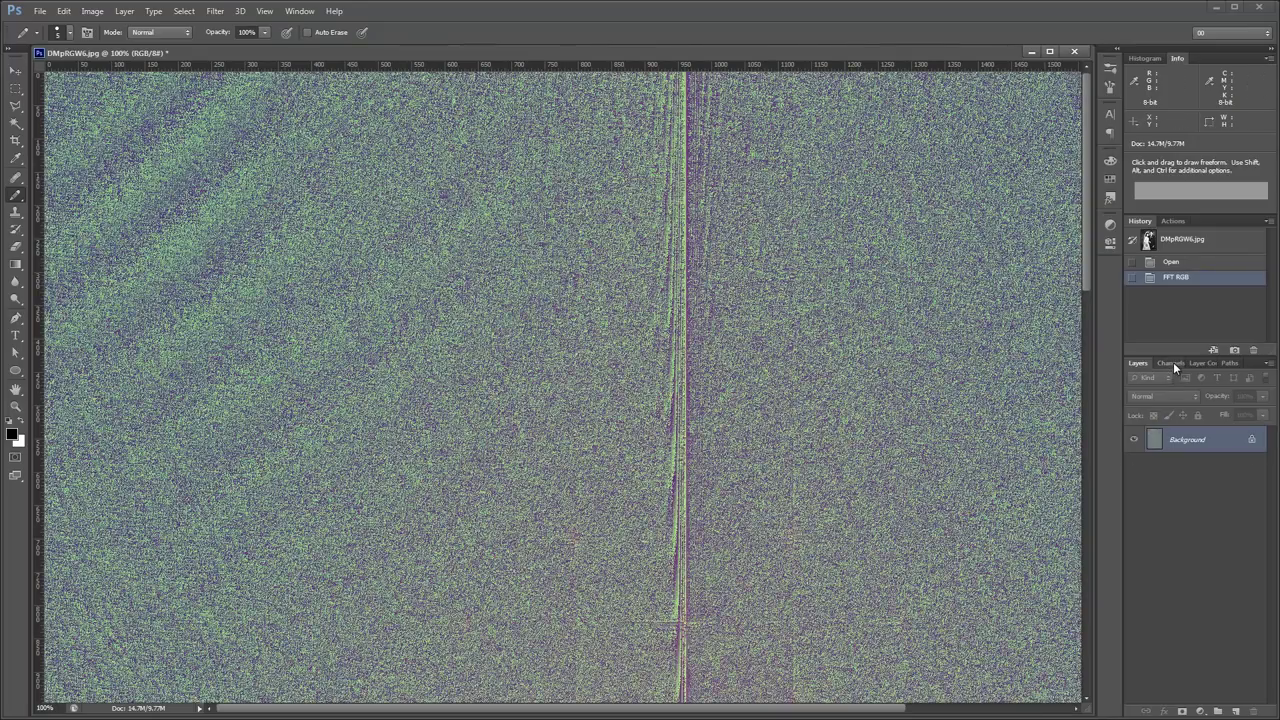
left_click(1171, 363)
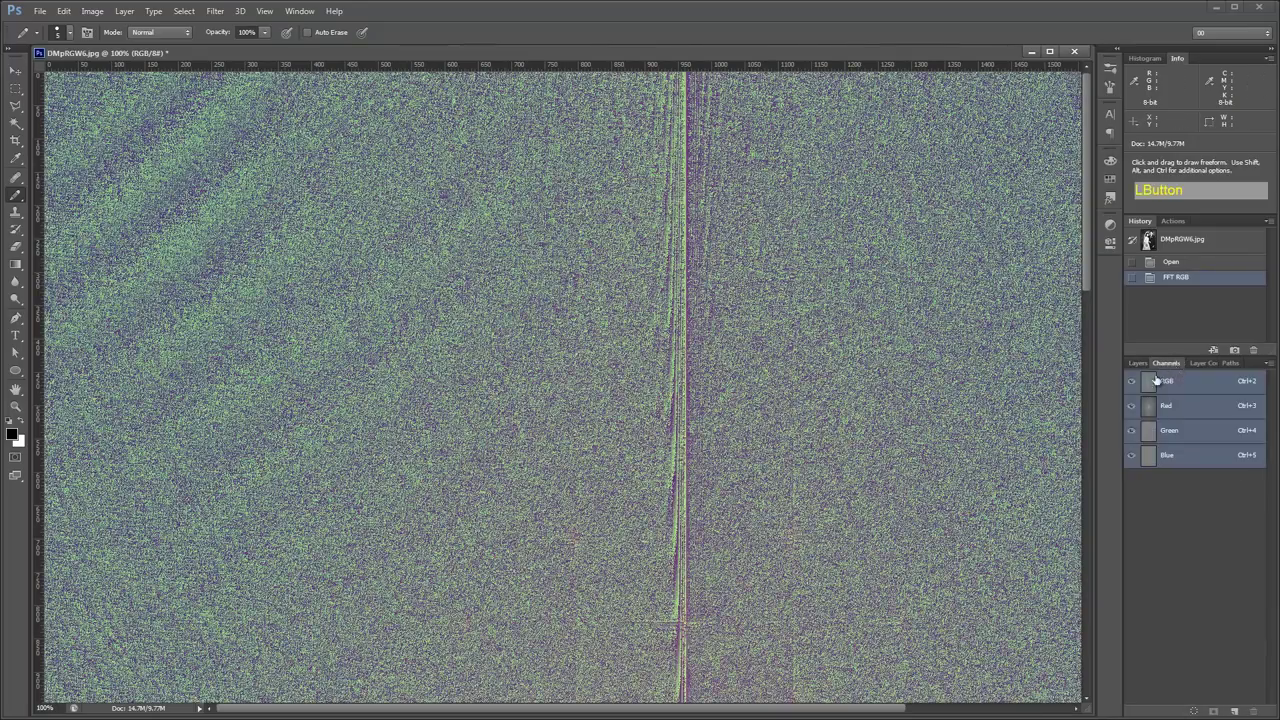
left_click(1197, 410)
left_click_drag(613, 553, 500, 260)
left_click_drag(466, 506, 540, 360)
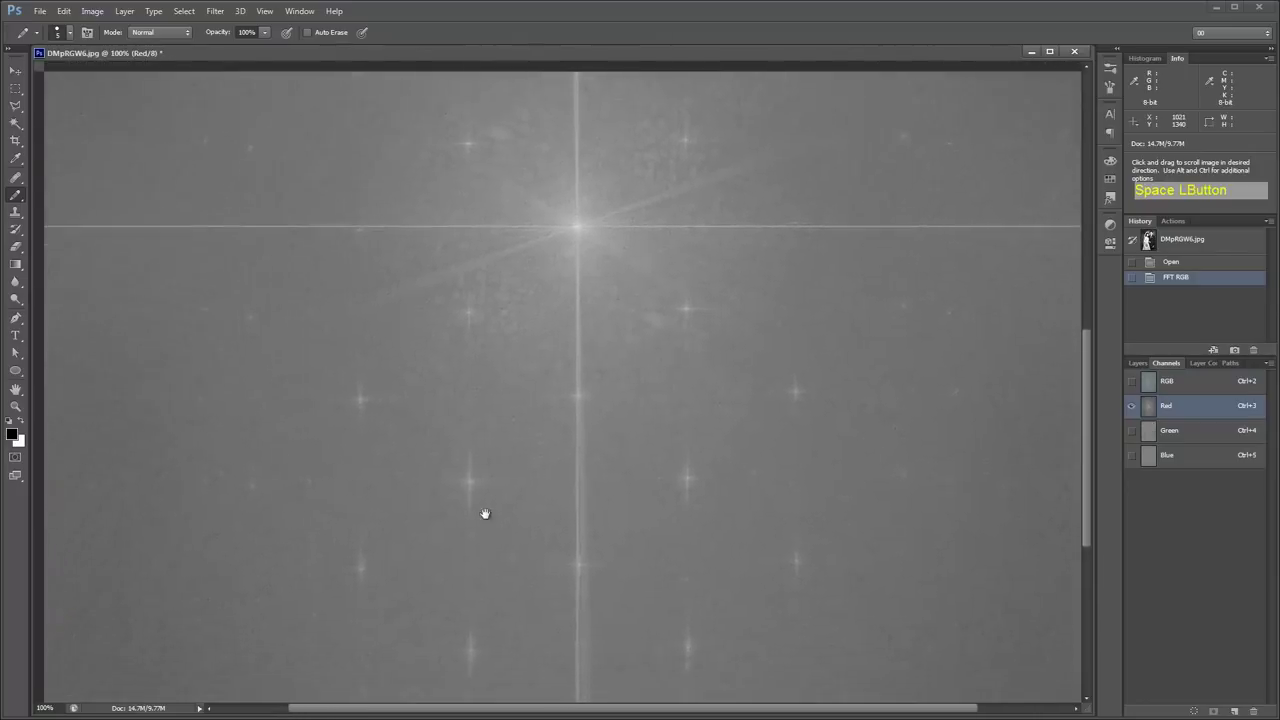
left_click_drag(479, 494, 381, 313)
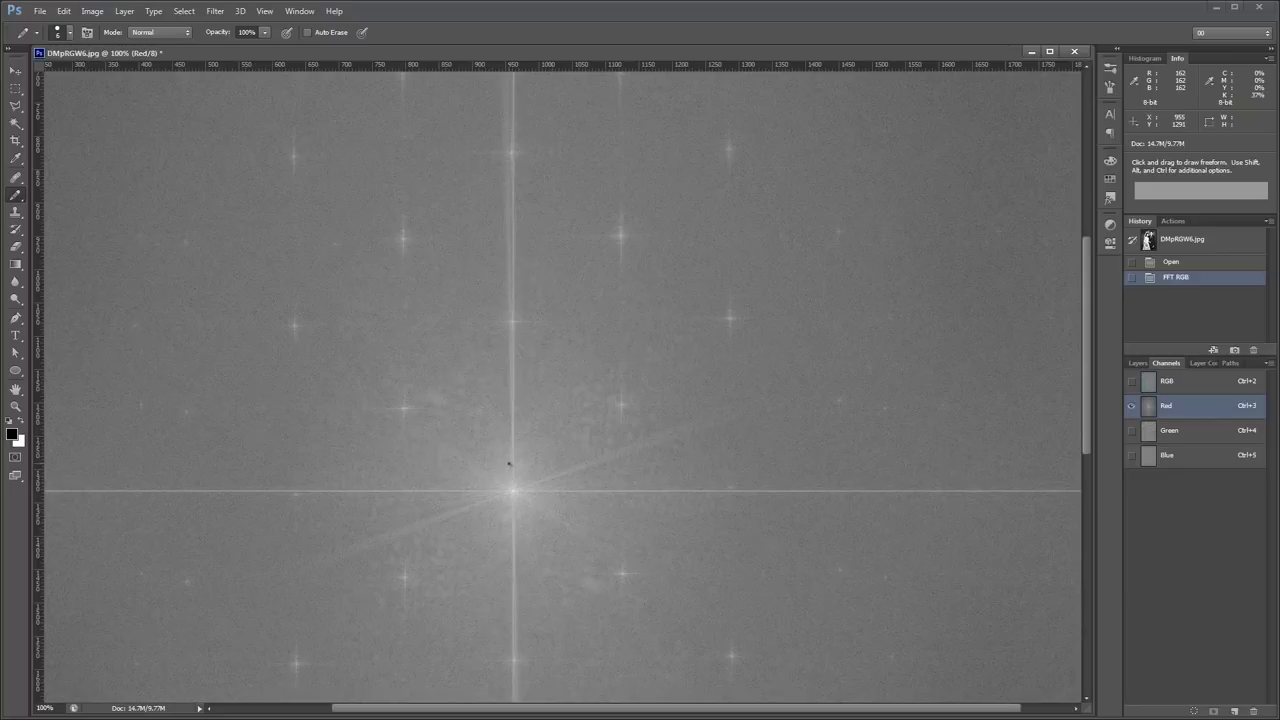
Step: Enlarge the Pencil tip to 90 px
key("bracketright")
key("bracketright")
key("bracketright")
key("bracketright")
key("bracketright")
key("bracketright")
key("bracketright")
key("bracketright")
key("bracketright")
key("bracketright")
key("bracketright")
key("bracketright")
Step: Examine the arrangement of bright star-shaped spots around the center of the Red channel's frequency spectrum
key("space")
left_click_drag(179, 479, 590, 478)
left_click_drag(714, 349, 657, 447)
key("ctrl+minus")
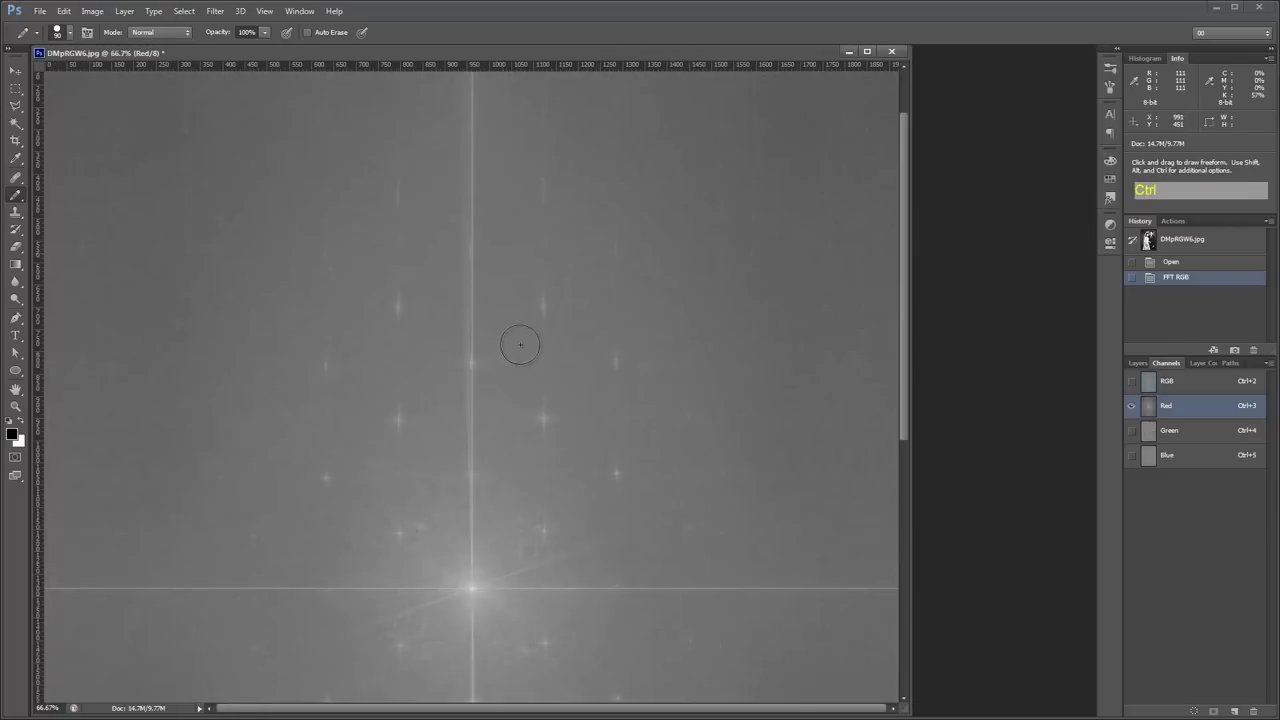
key("ctrl+0")
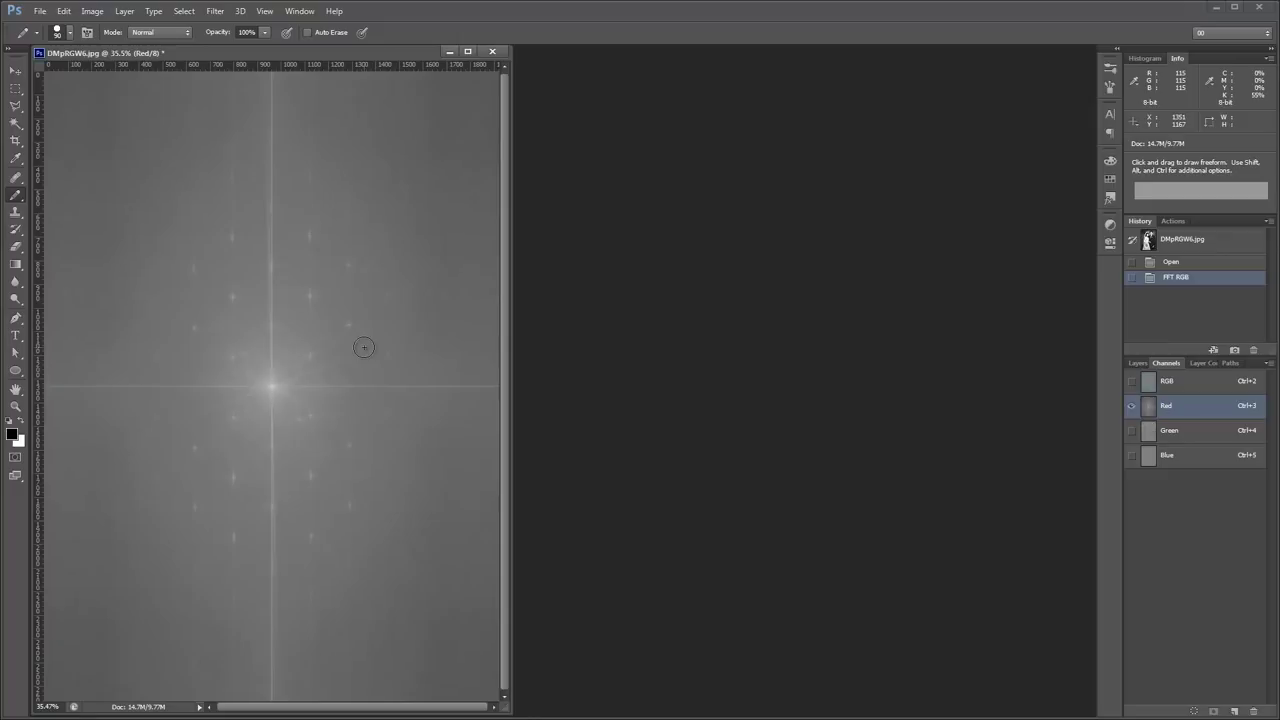
key("ctrl+plus")
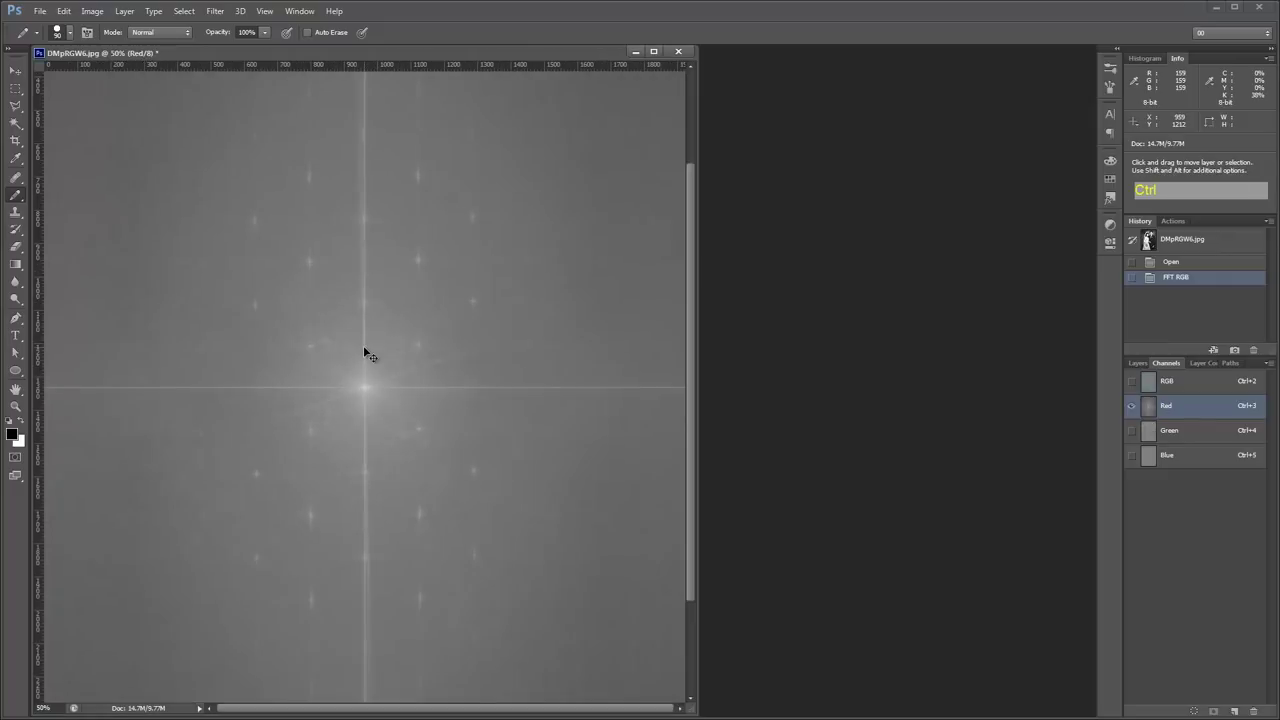
key("ctrl+plus")
key("ctrl+plus")
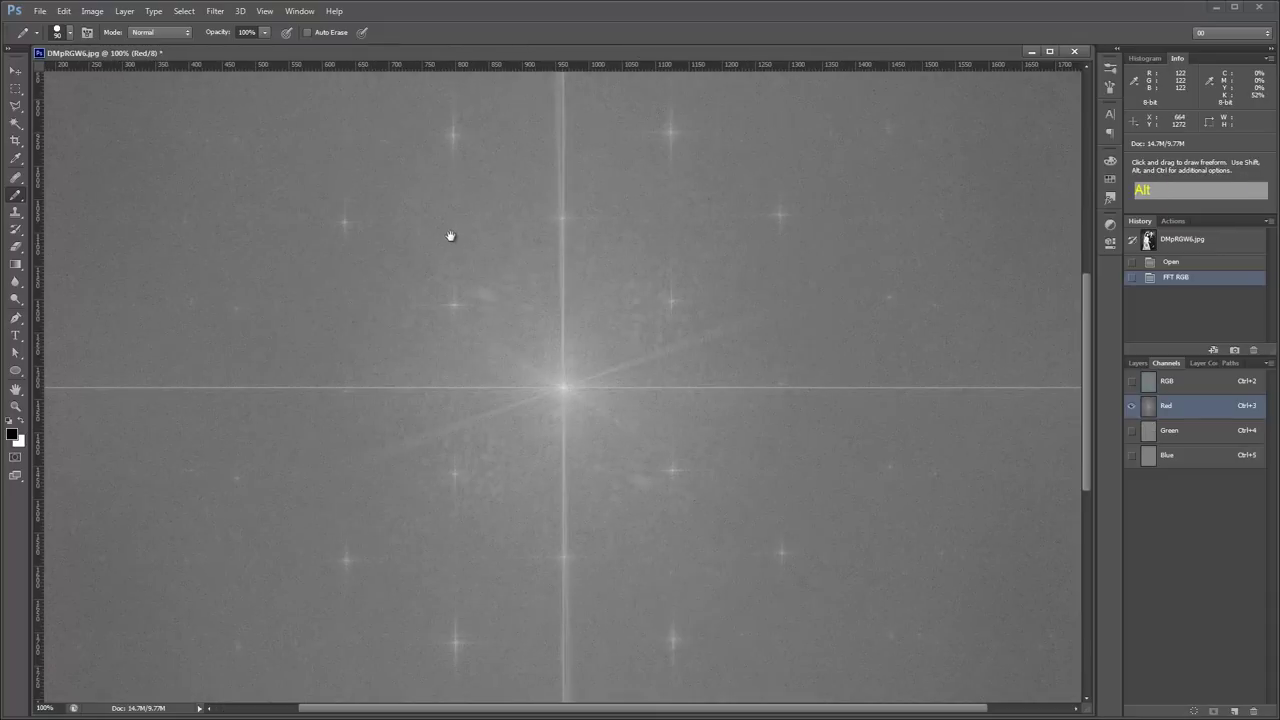
left_click_drag(449, 234, 340, 508)
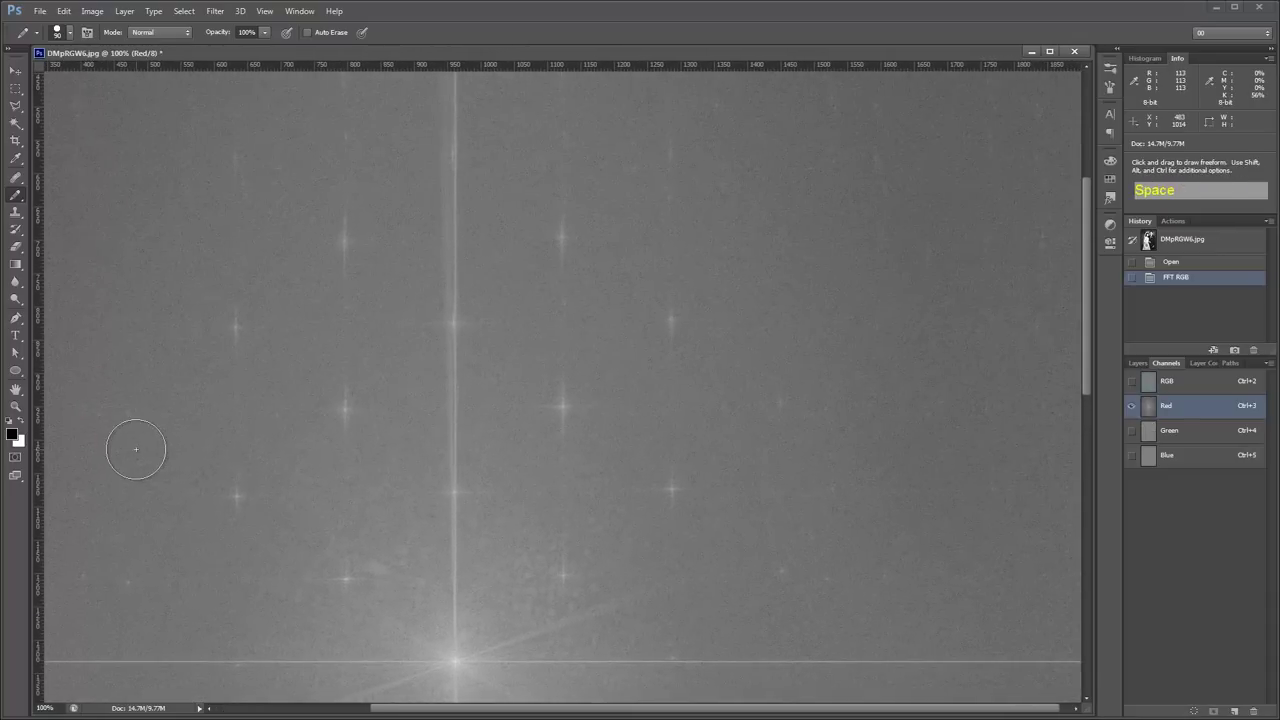
Step: Switch to the Brush tool with a soft 35 px tip at 0% hardness
left_click(18, 199)
left_click(70, 192)
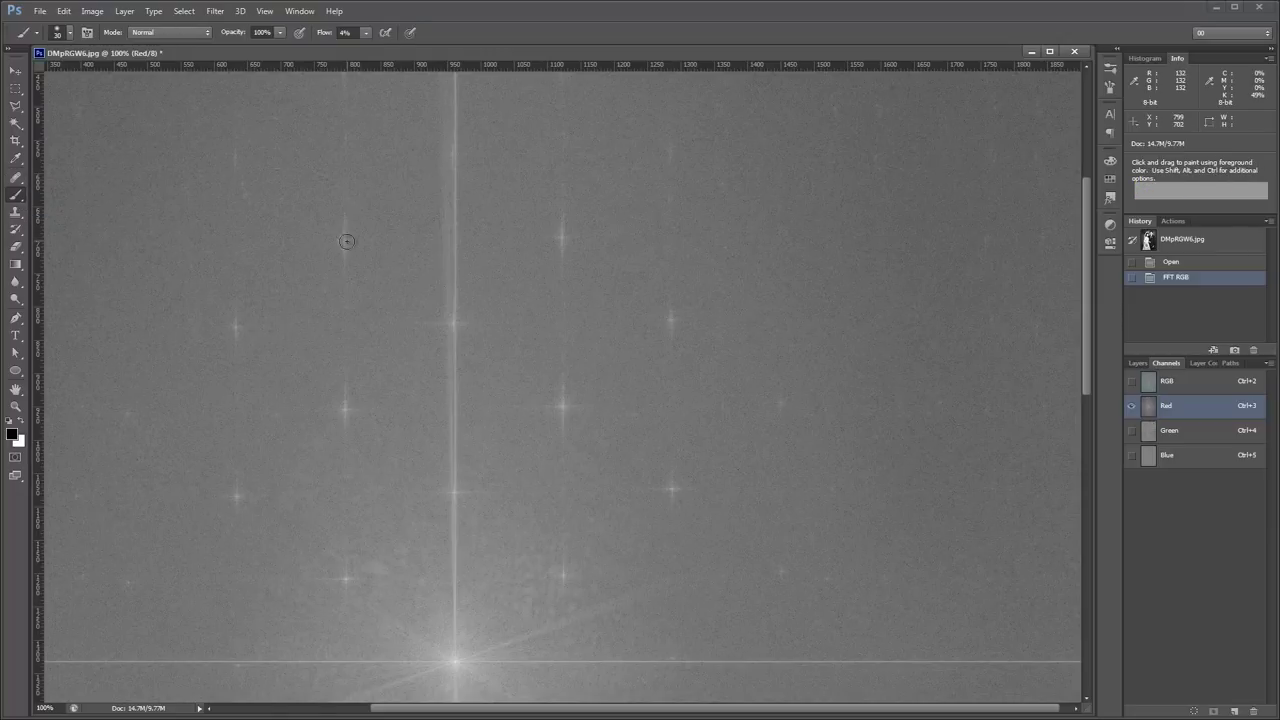
key("bracketright")
key("bracketright")
key("bracketright")
key("bracketright")
right_click(286, 316)
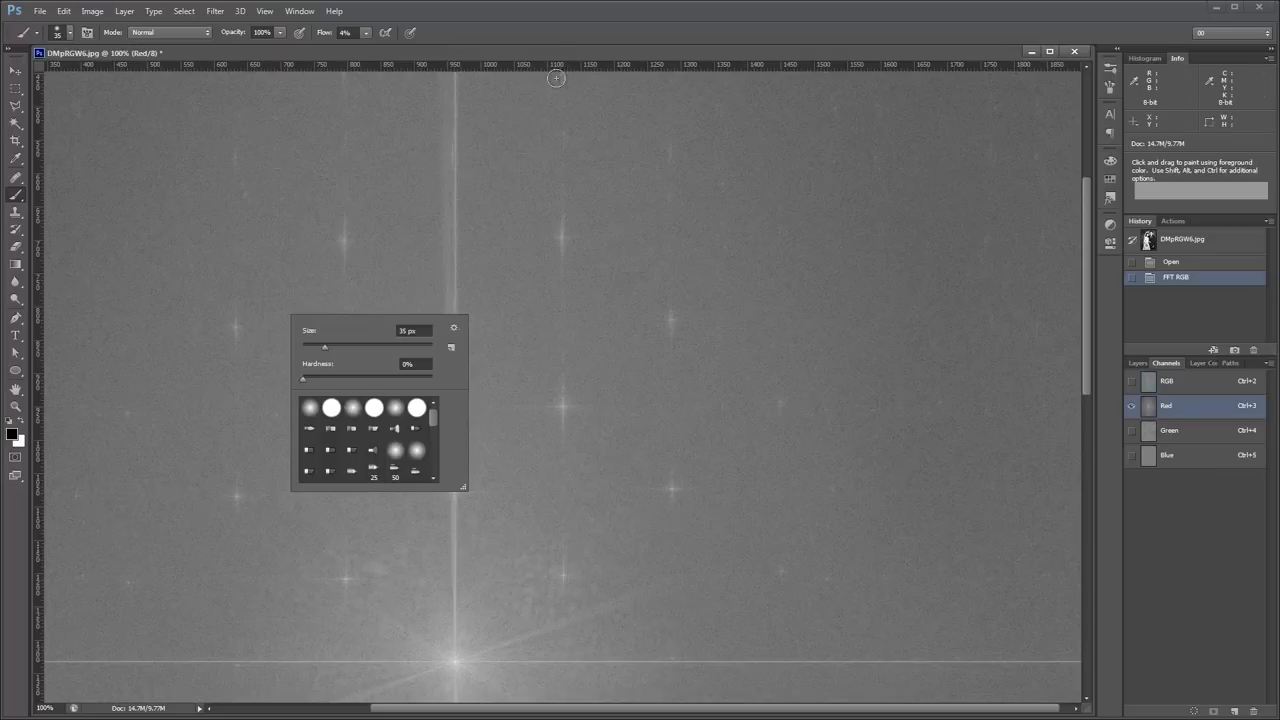
left_click(378, 229)
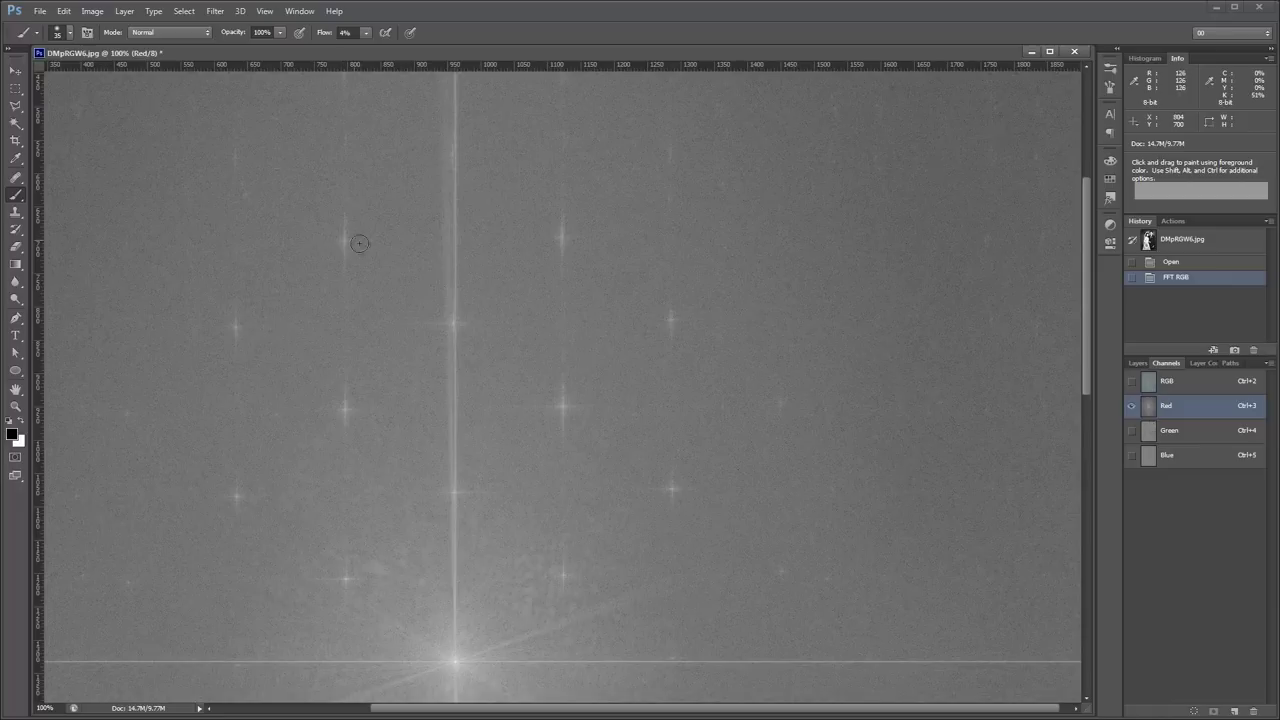
Step: Undo a test dab on a star below the spectrum's center and set the brush flow to 100%
left_click_drag(386, 366, 471, 337)
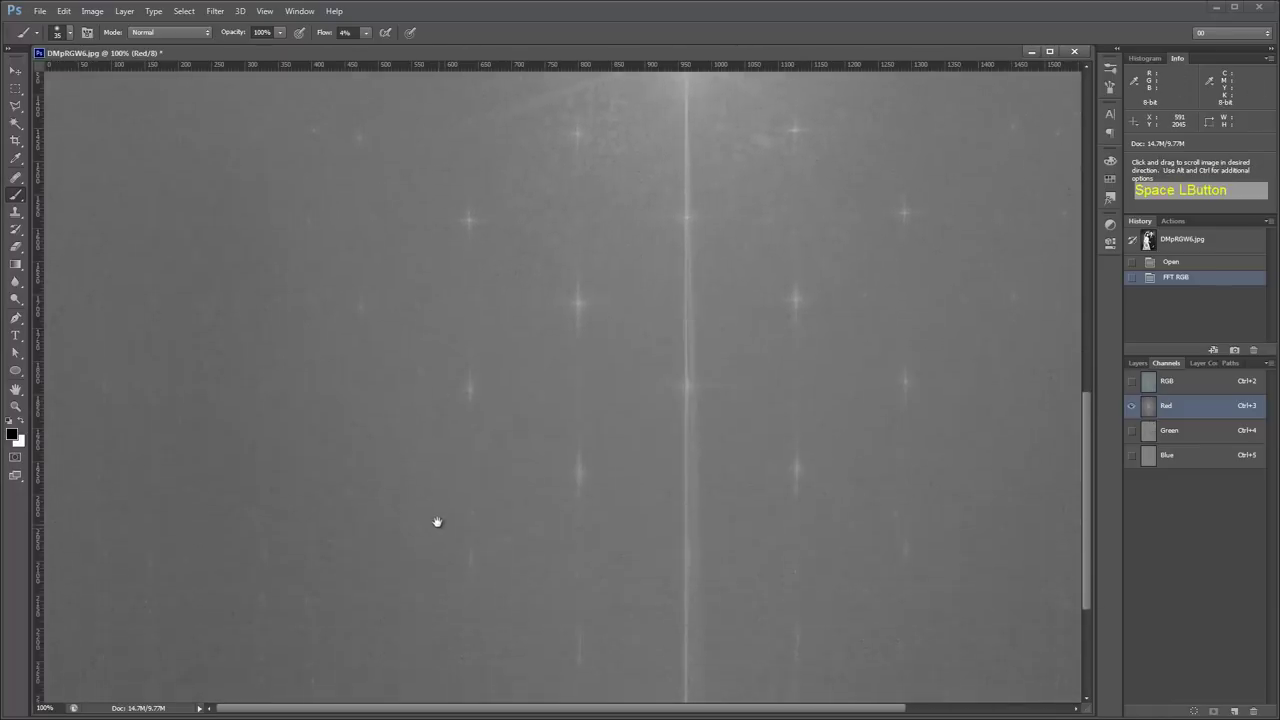
left_click_drag(431, 515, 309, 434)
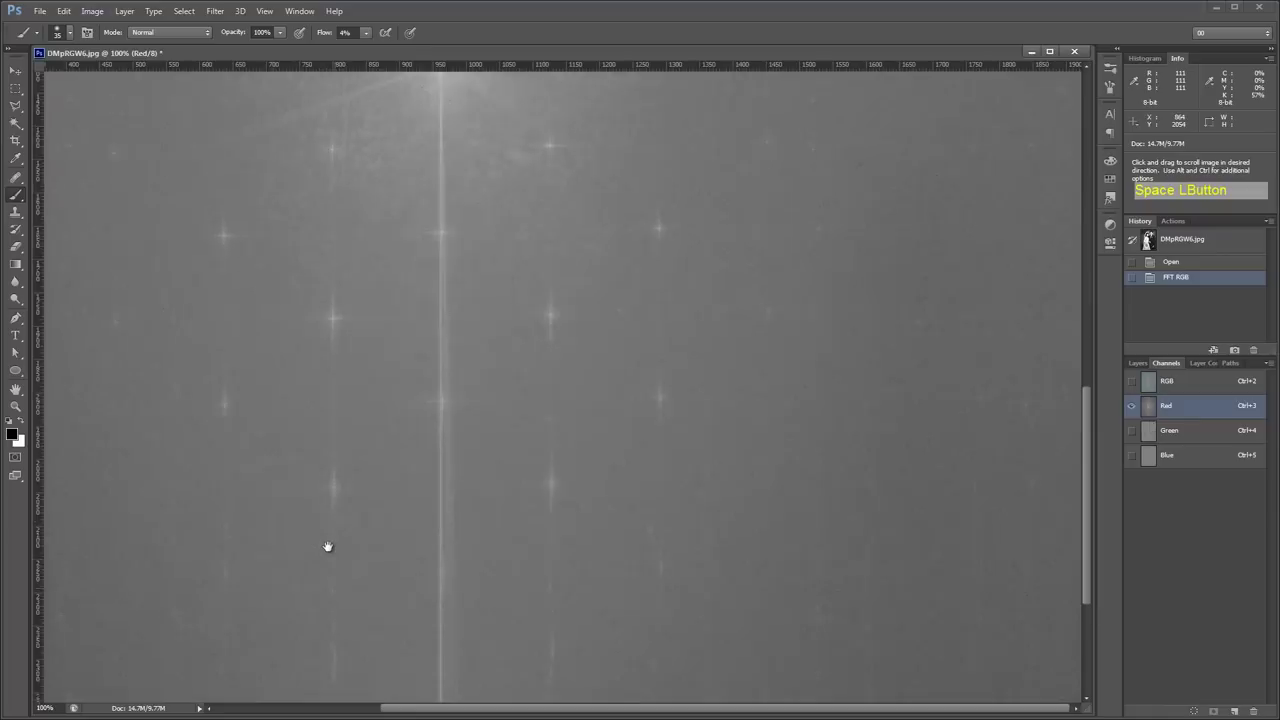
left_click(335, 491)
key("ctrl+z")
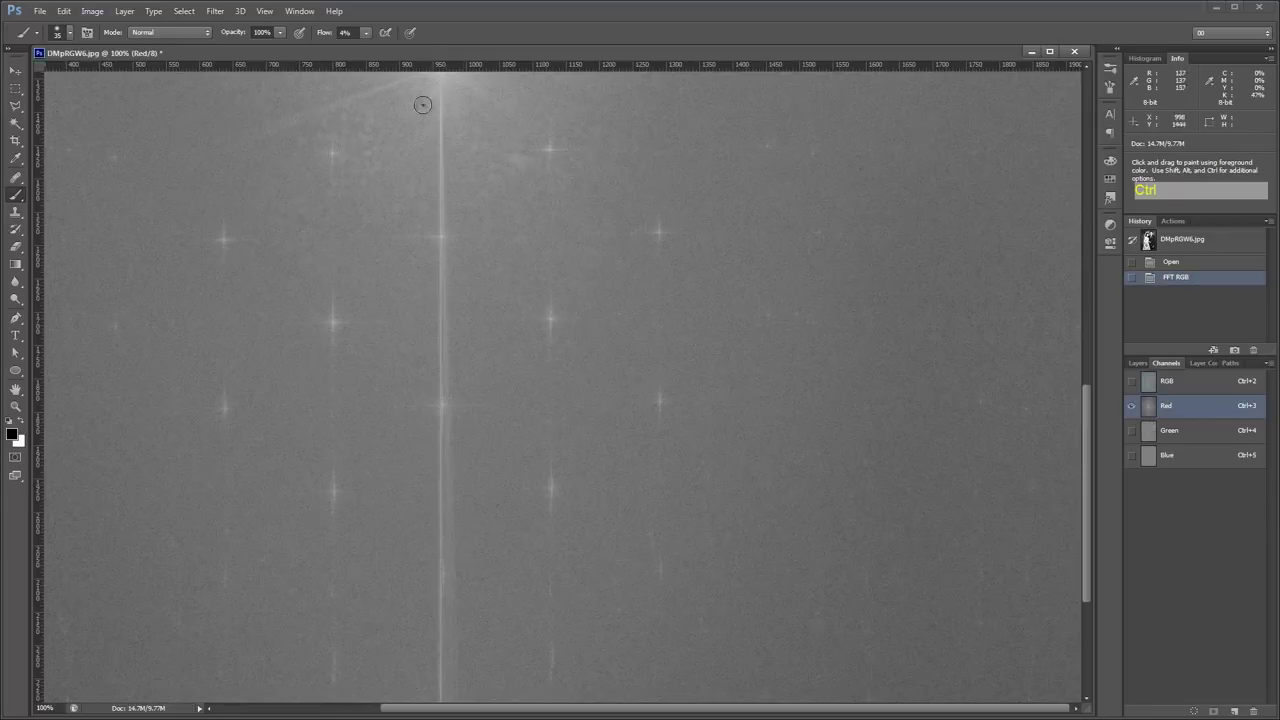
left_click_drag(318, 34, 720, 43)
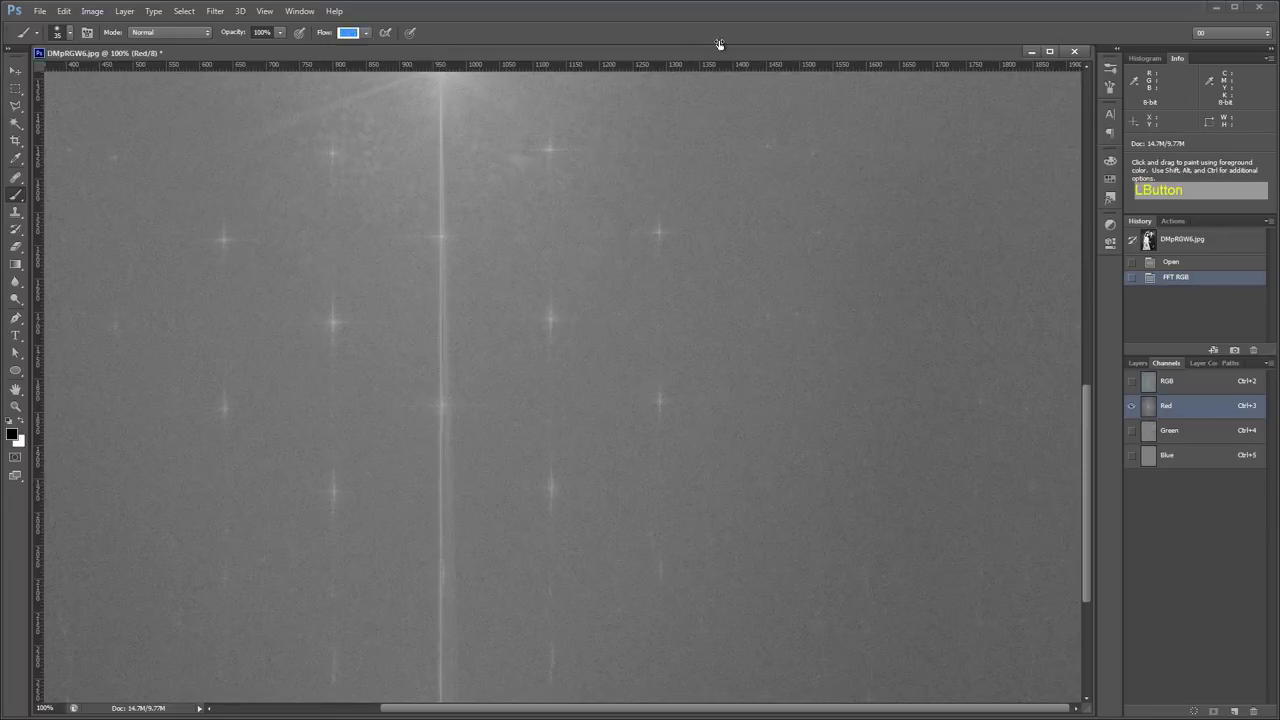
Step: Cover the bright stars on both sides of the vertical line below the spectrum's center with black brush dots
left_click(334, 491)
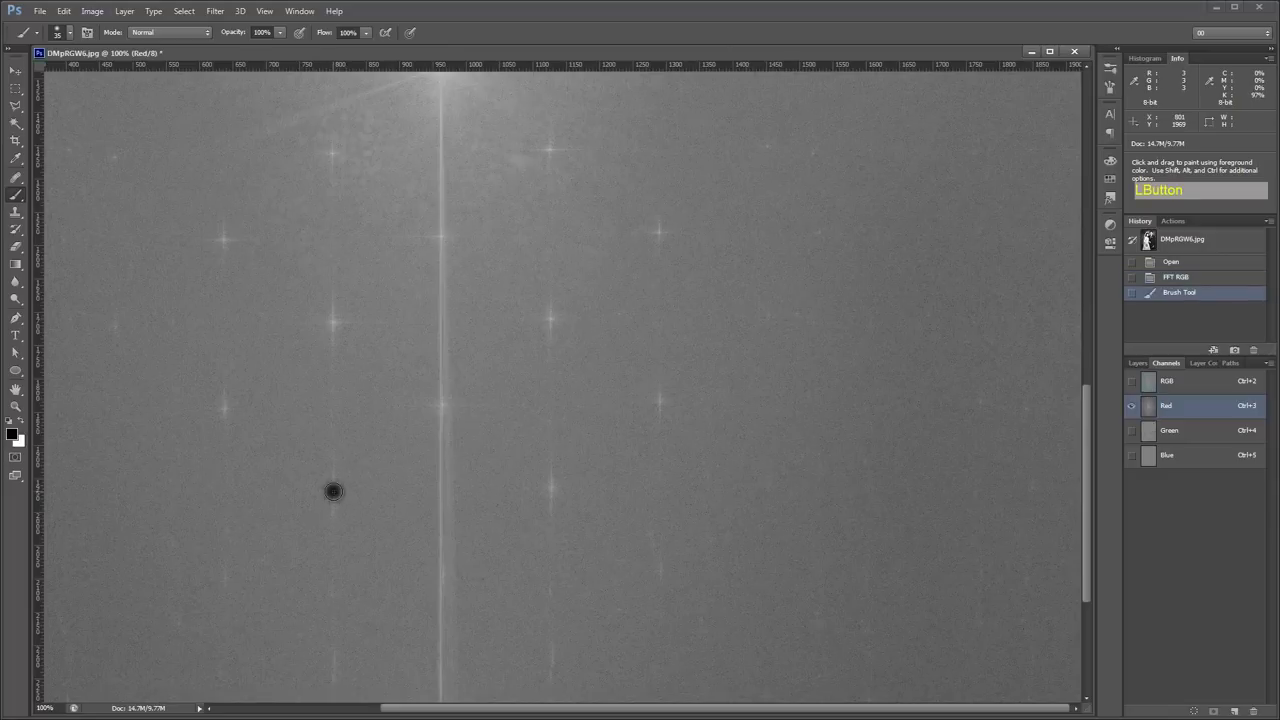
left_click(224, 410)
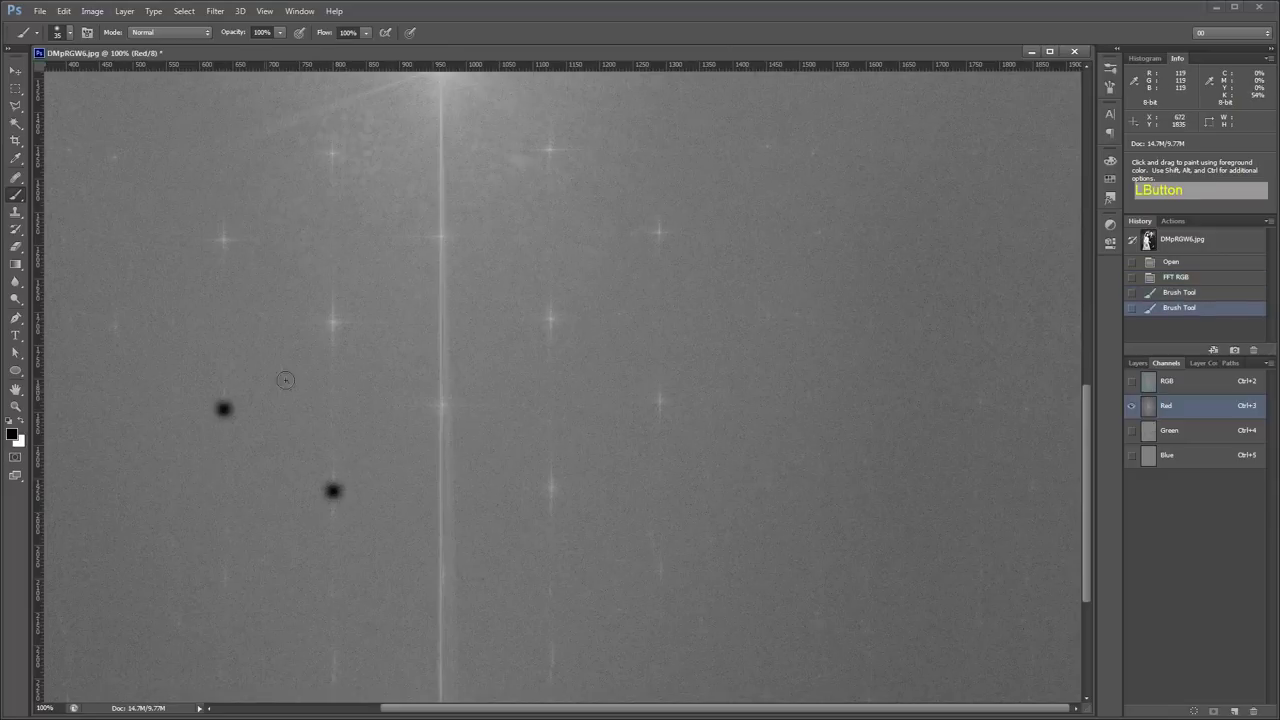
left_click(333, 323)
left_click(221, 239)
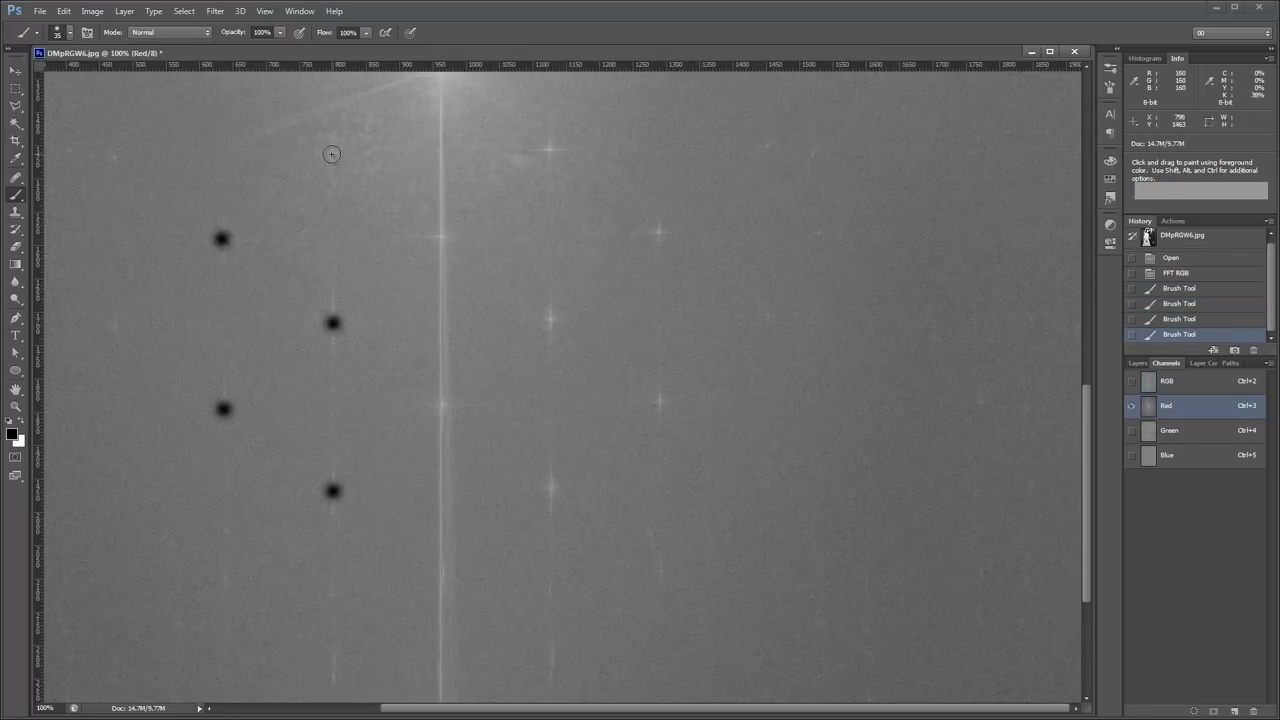
left_click(331, 154)
left_click(550, 489)
left_click(660, 403)
left_click(550, 318)
Step: Paint black dots over the bright stars on both sides of the vertical line above the spectrum's center
scroll(663, 200, "up", 5)
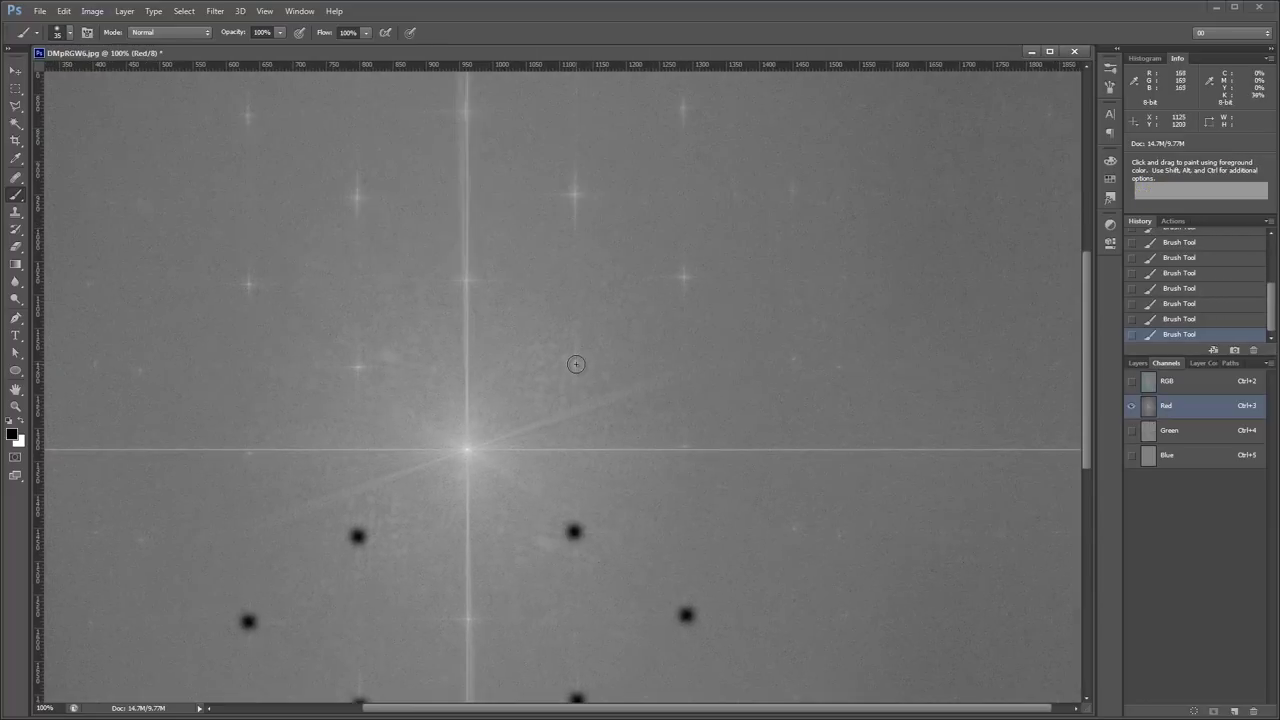
left_click(575, 364)
left_click(358, 367)
left_click(247, 284)
left_click(357, 198)
left_click(576, 193)
left_click(681, 282)
scroll(655, 345, "up", 7)
left_click(677, 405)
left_click(567, 325)
left_click(350, 326)
left_click(240, 413)
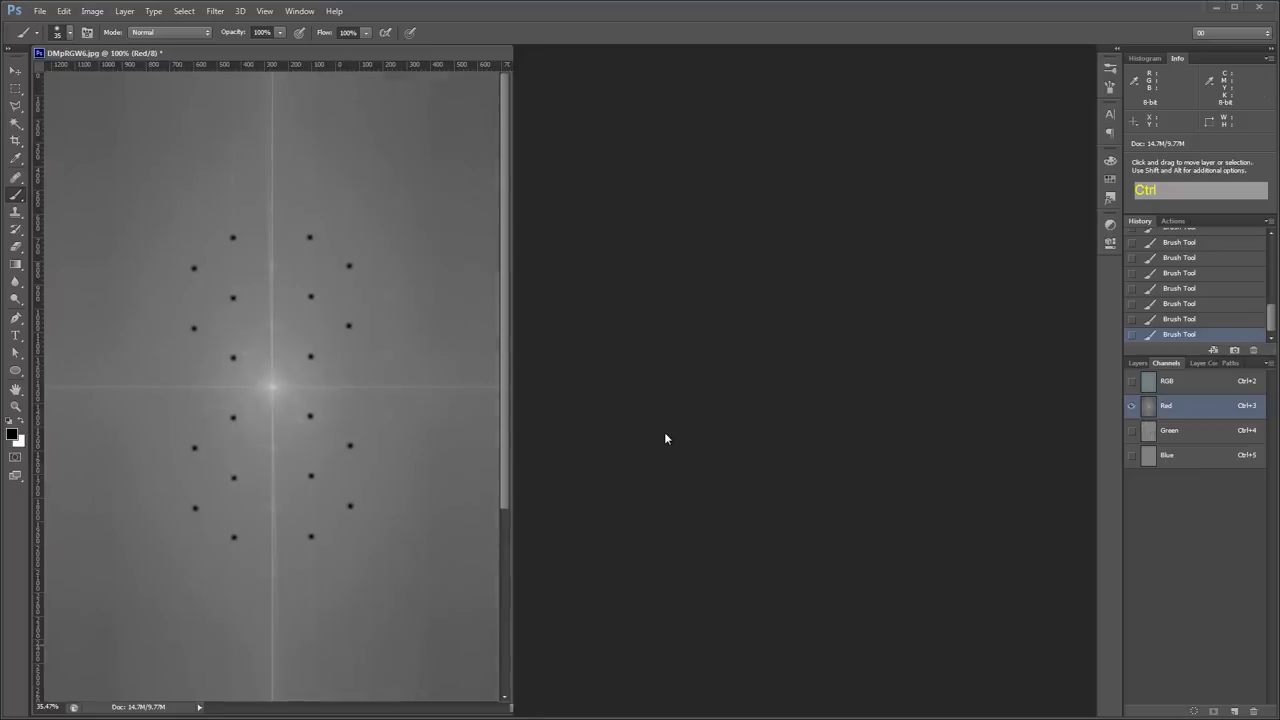
Step: Reactivate the composite RGB channel and return to the layer list
key("ctrl+0")
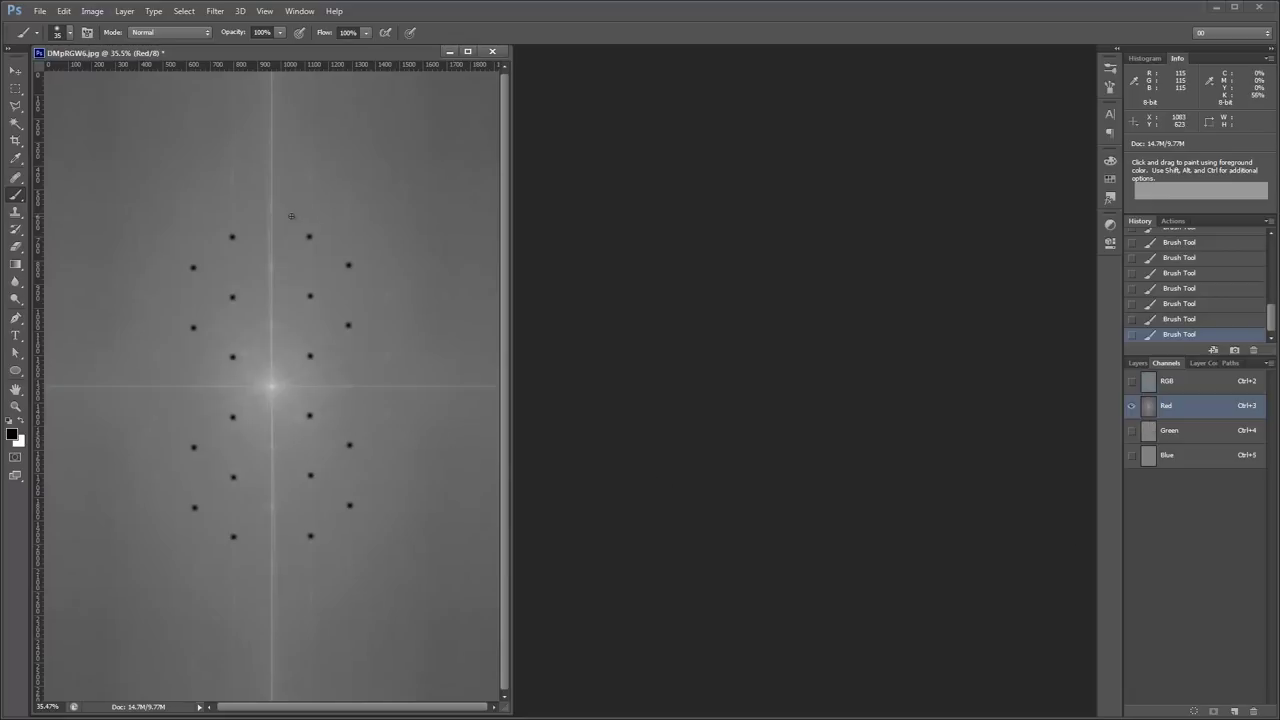
left_click(1190, 383)
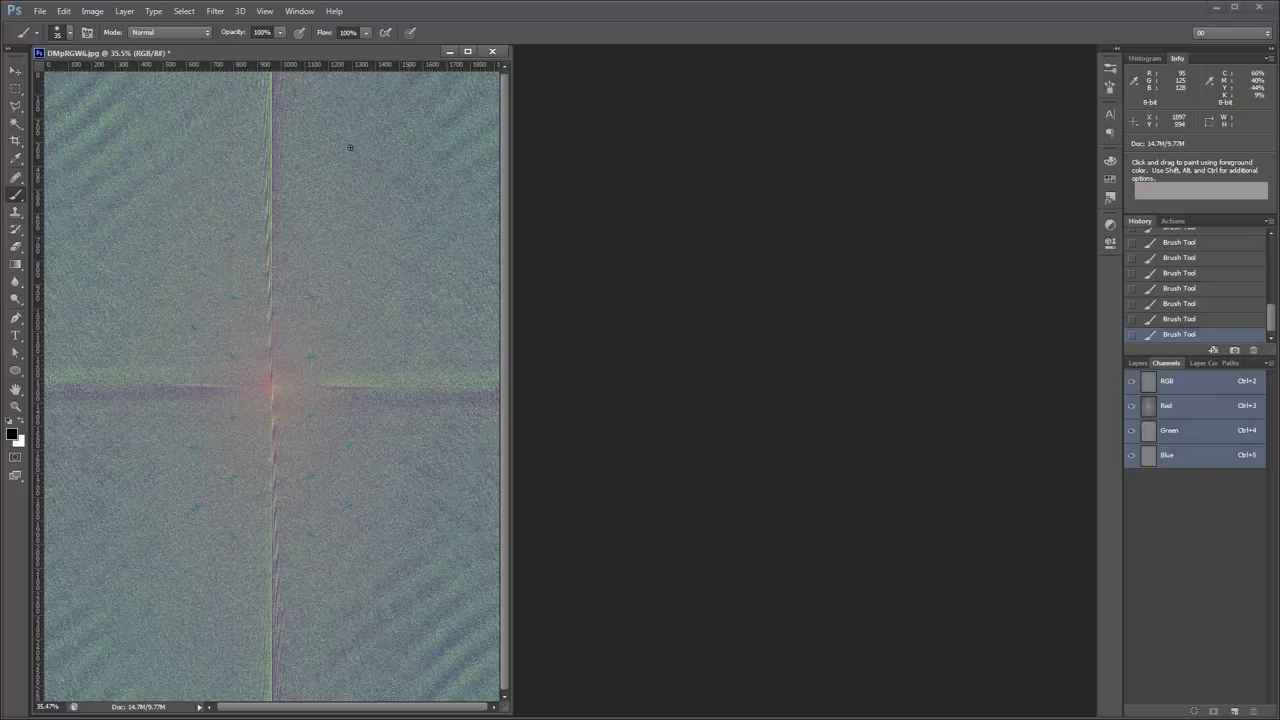
left_click(1137, 363)
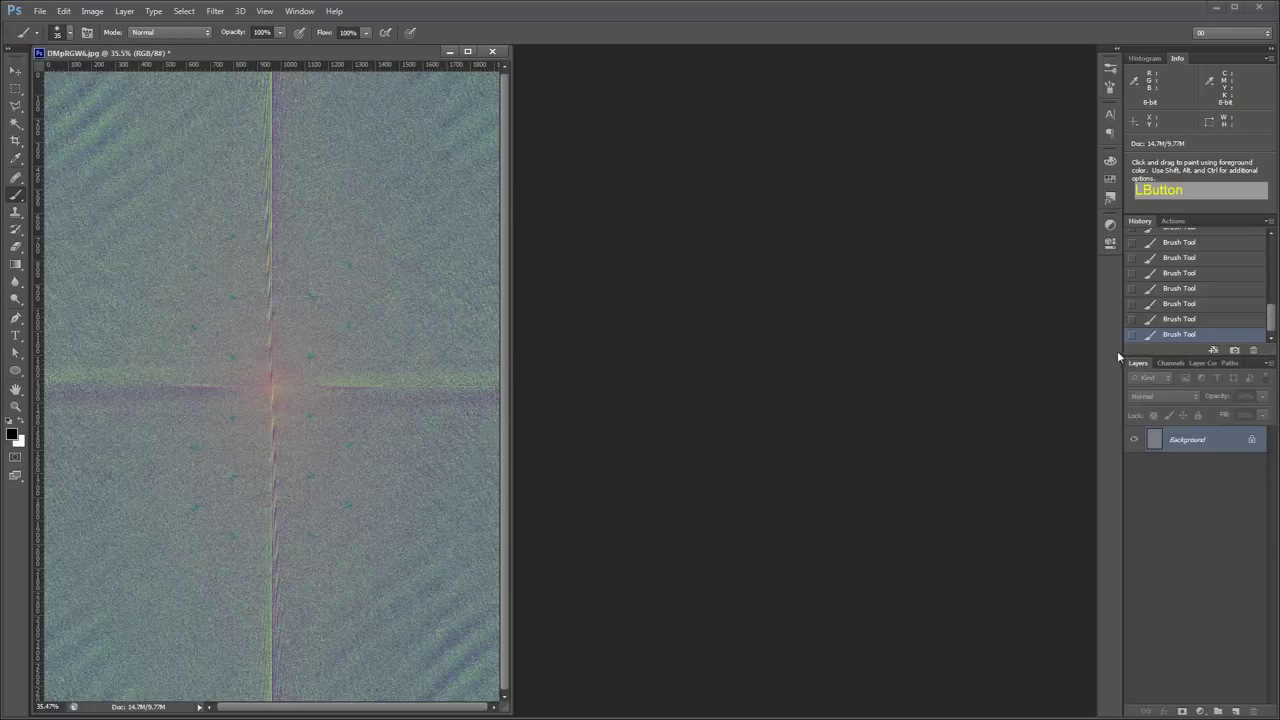
Step: Convert the masked spectrum back into the photo with the Fourier Transform filter IFFT RGB
left_click(213, 11)
mouse_move(299, 283)
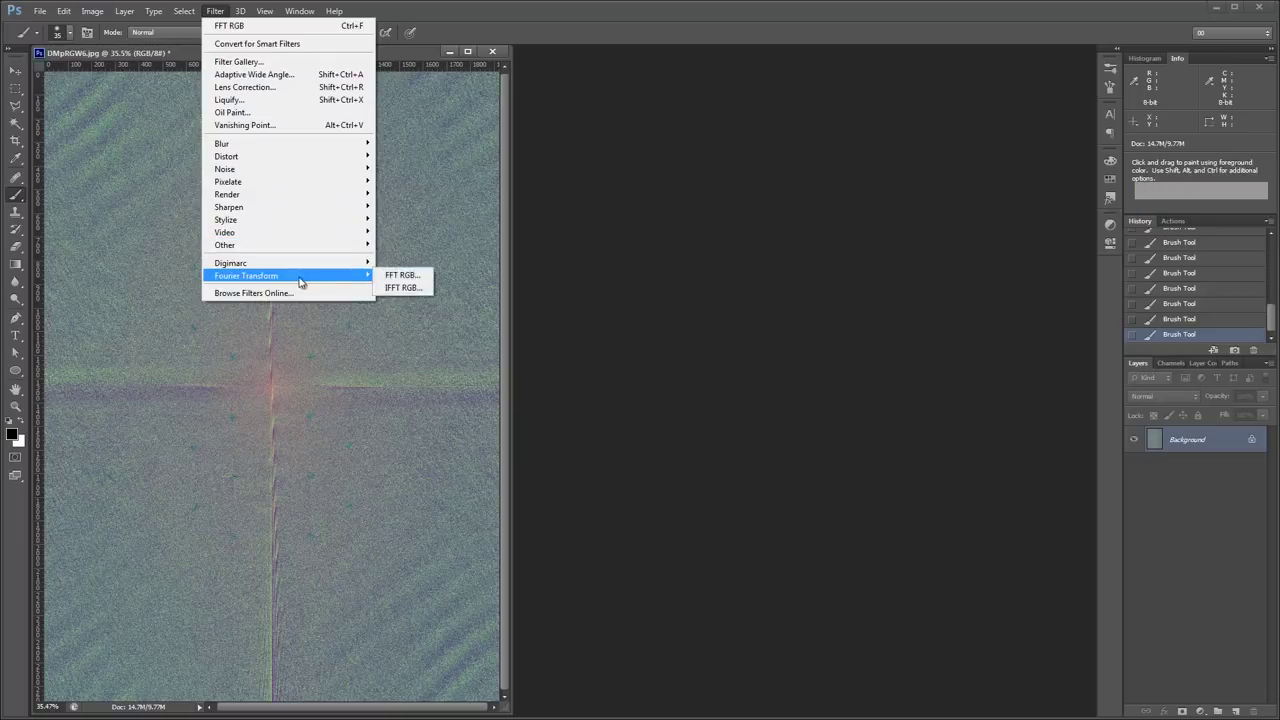
left_click(419, 290)
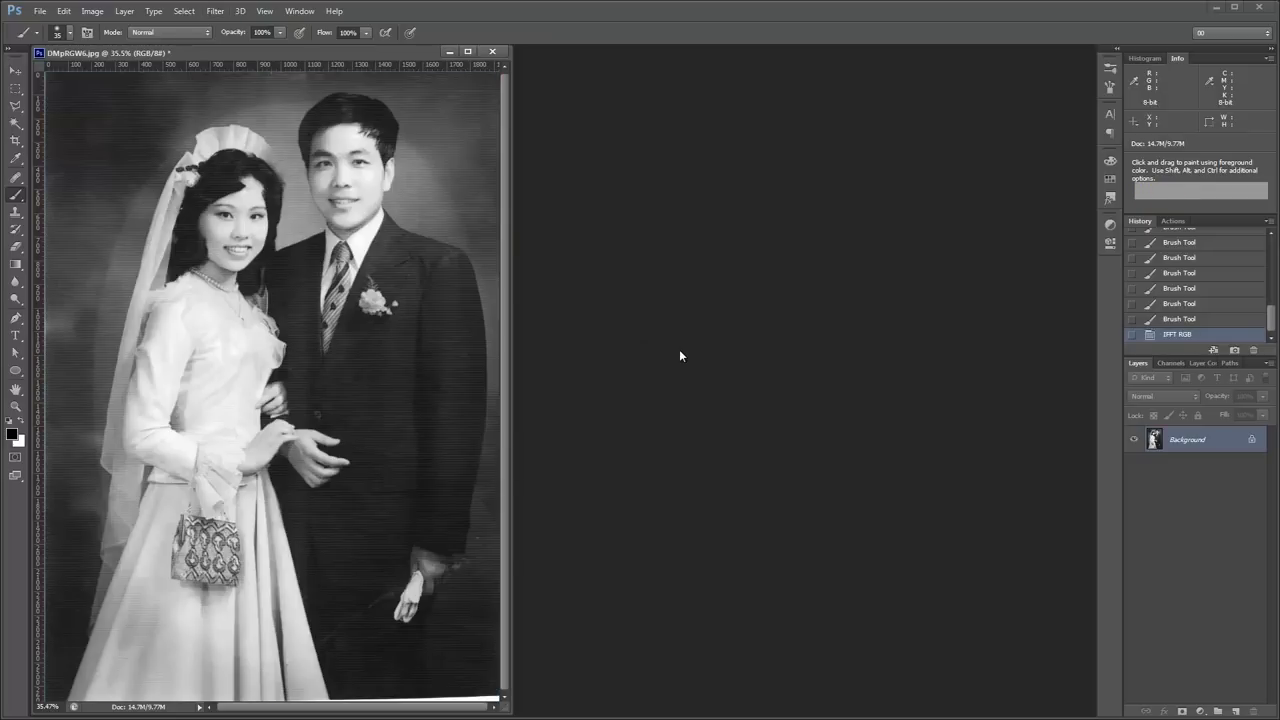
Step: Examine the couple's faces, clothing and the background at 100% zoom for remaining repeating pattern
key("ctrl+alt+0")
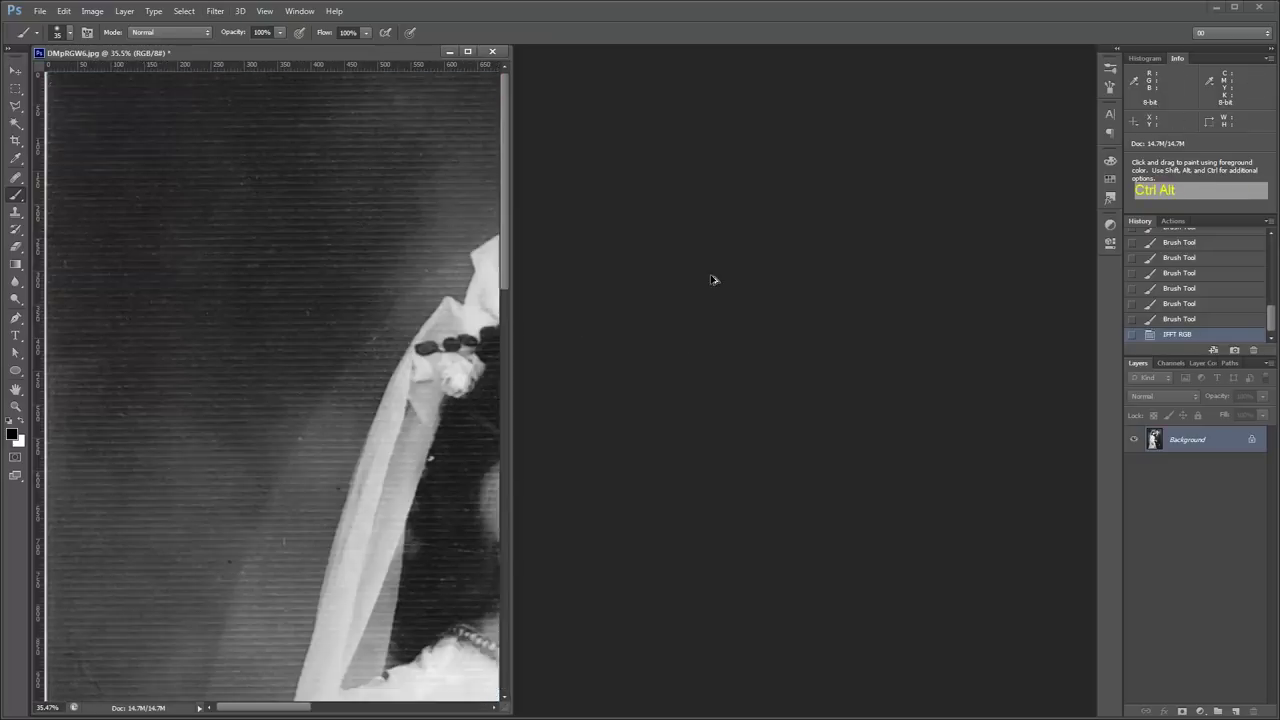
left_click_drag(344, 124, 663, 571)
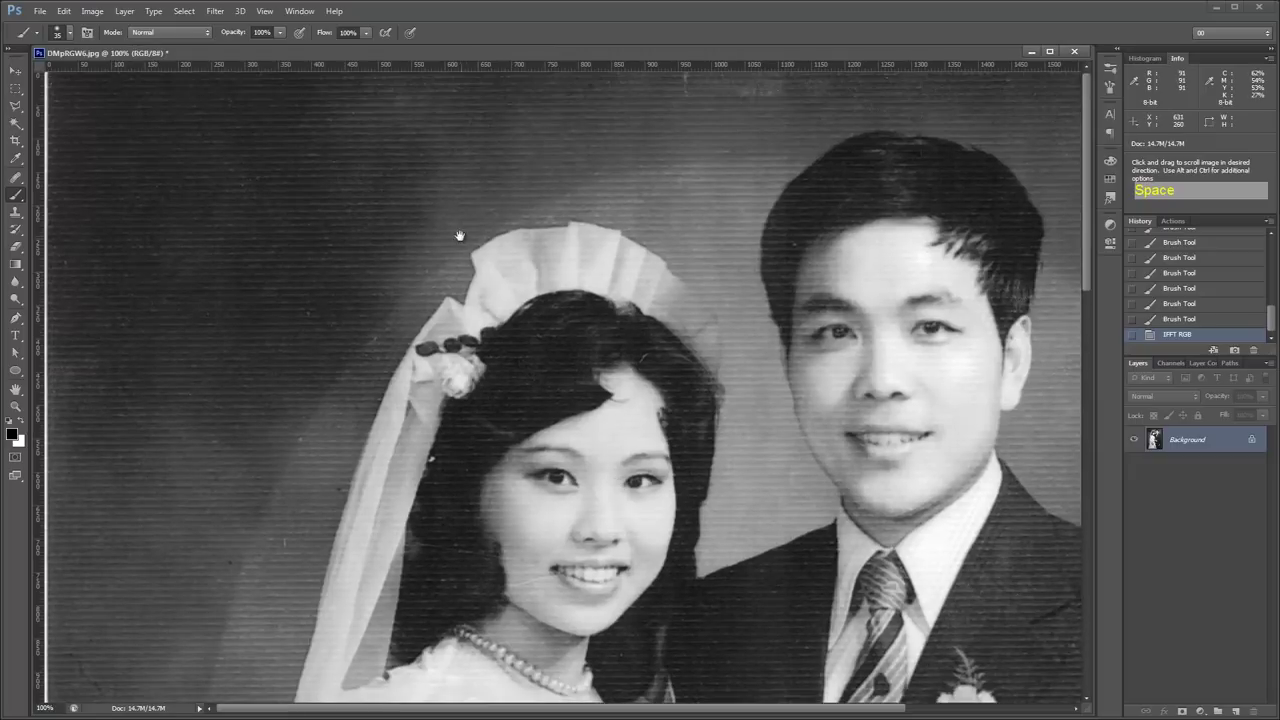
left_click_drag(803, 489, 234, 80)
left_click_drag(557, 557, 277, 140)
left_click_drag(477, 534, 280, 326)
left_click_drag(315, 275, 317, 446)
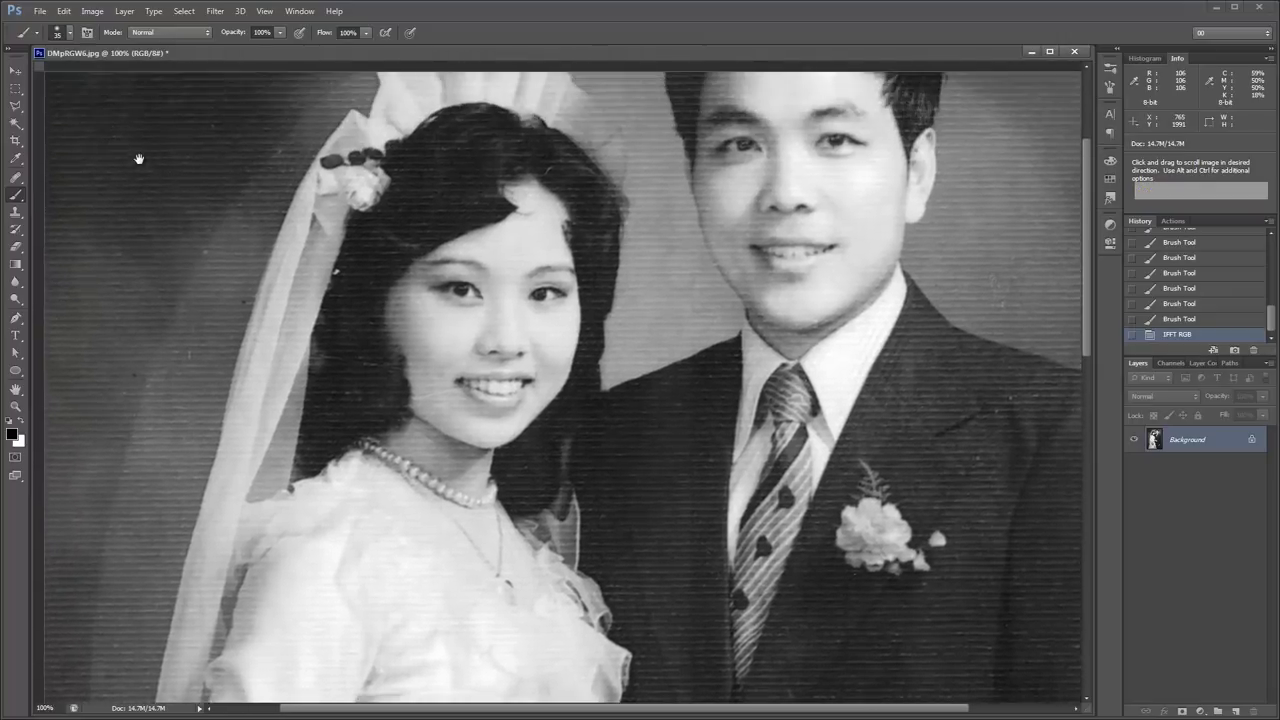
mouse_move(139, 159)
left_mouse_down()
mouse_move(177, 230)
mouse_move(423, 414)
left_mouse_up()
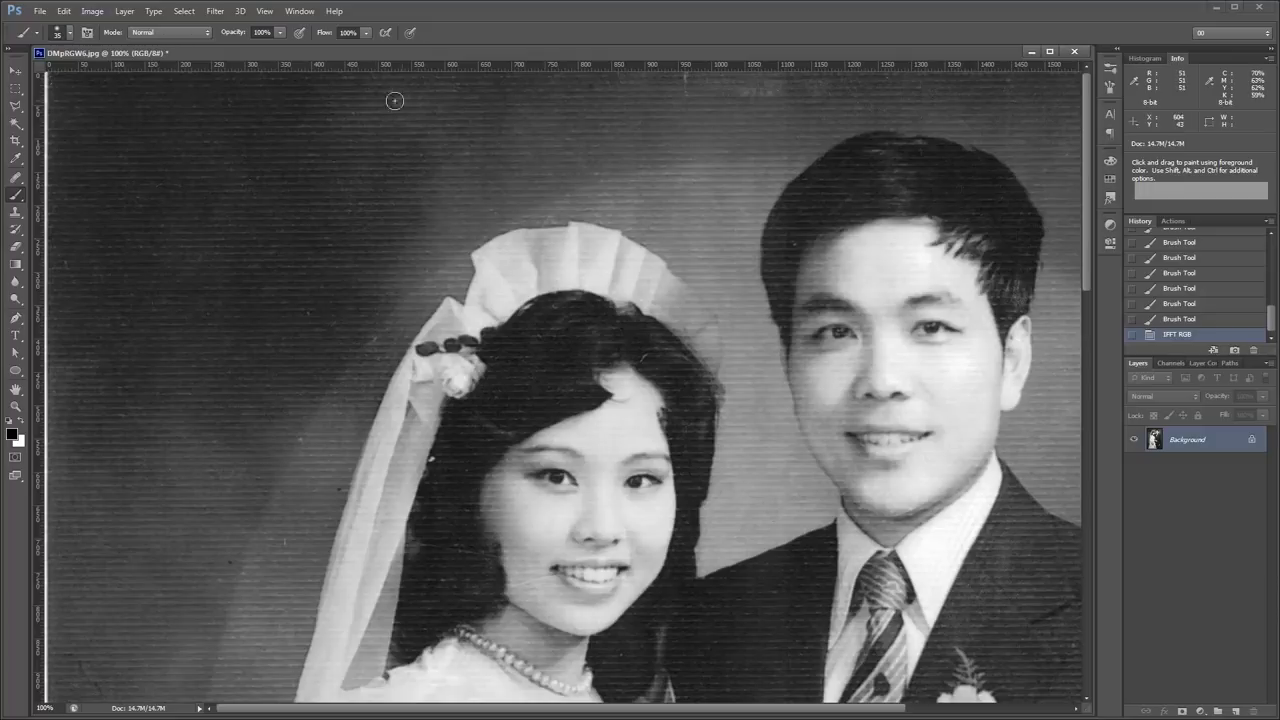
left_click(218, 12)
mouse_move(318, 276)
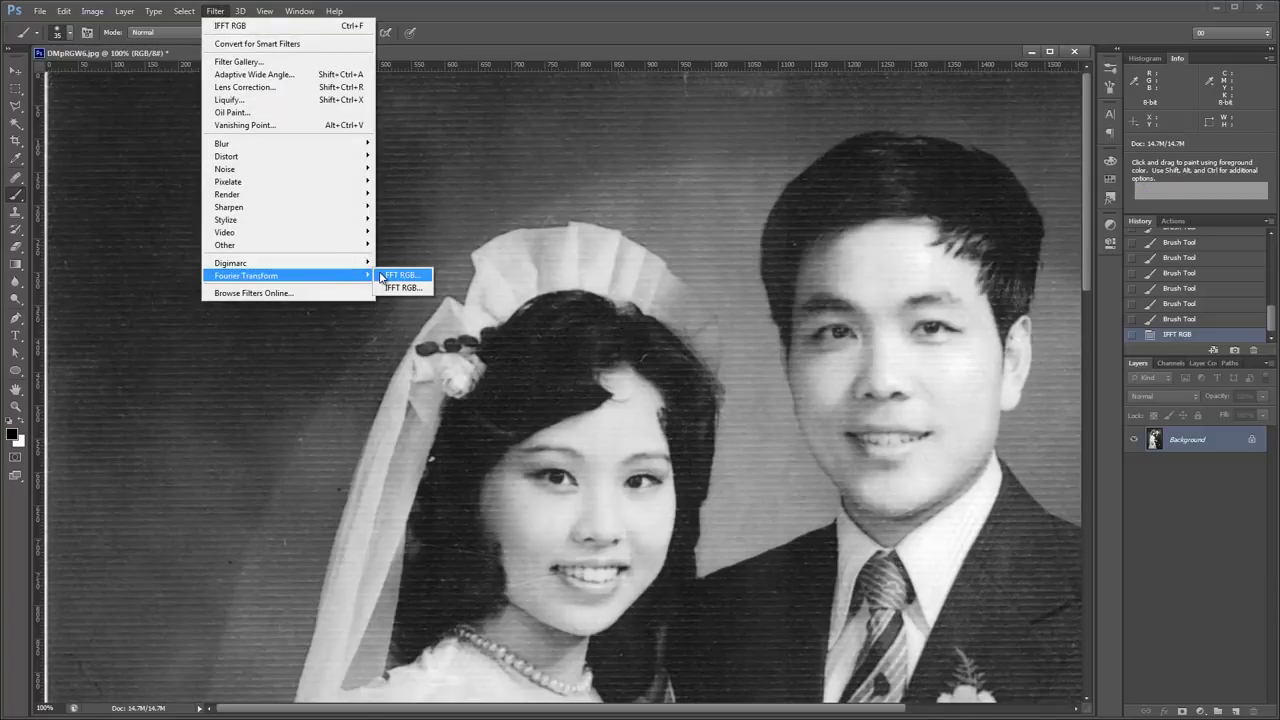
left_click(216, 13)
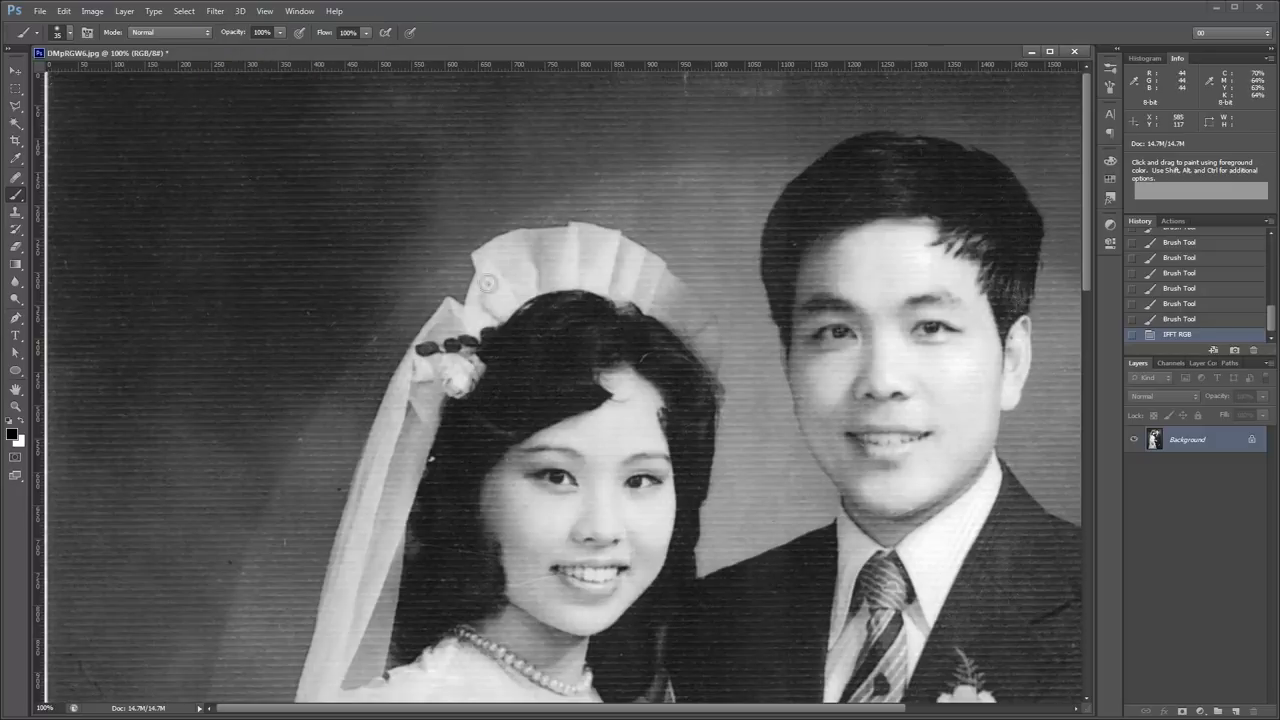
key("space")
left_click_drag(716, 392, 471, 398)
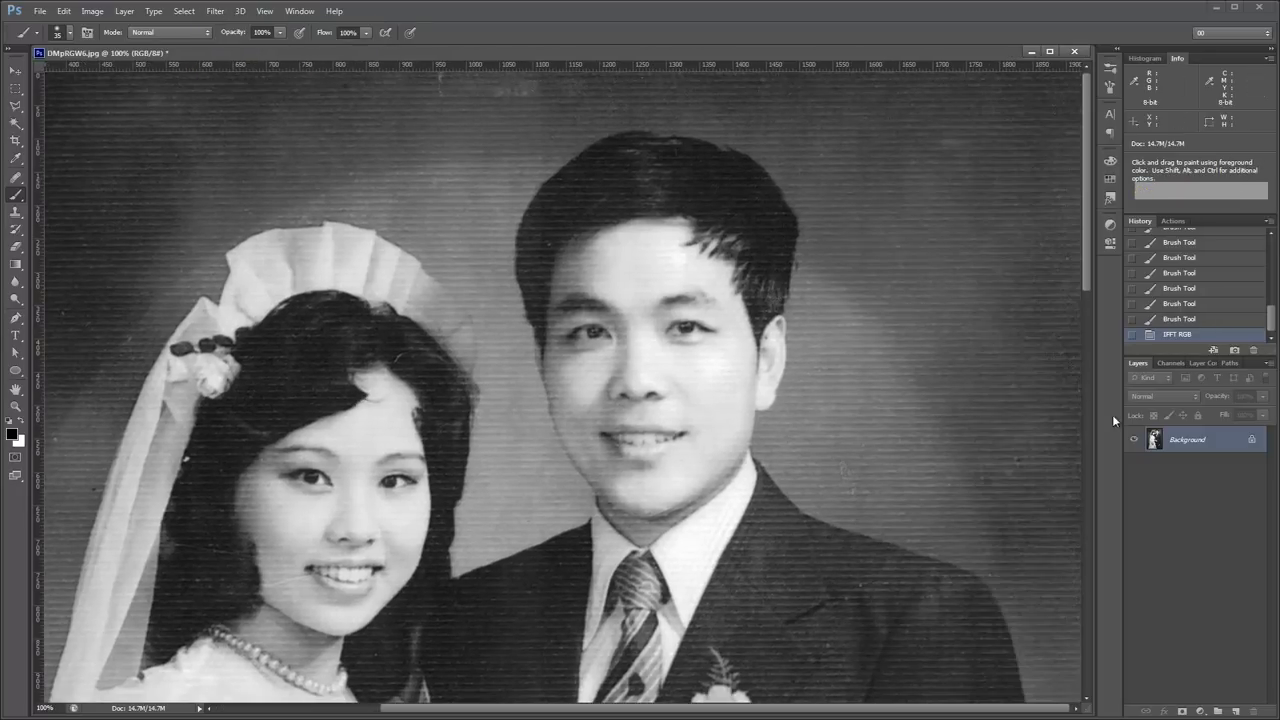
Step: Step back in the history to the last brush stroke before the inverse transform and show only the Red channel
left_click(1199, 321)
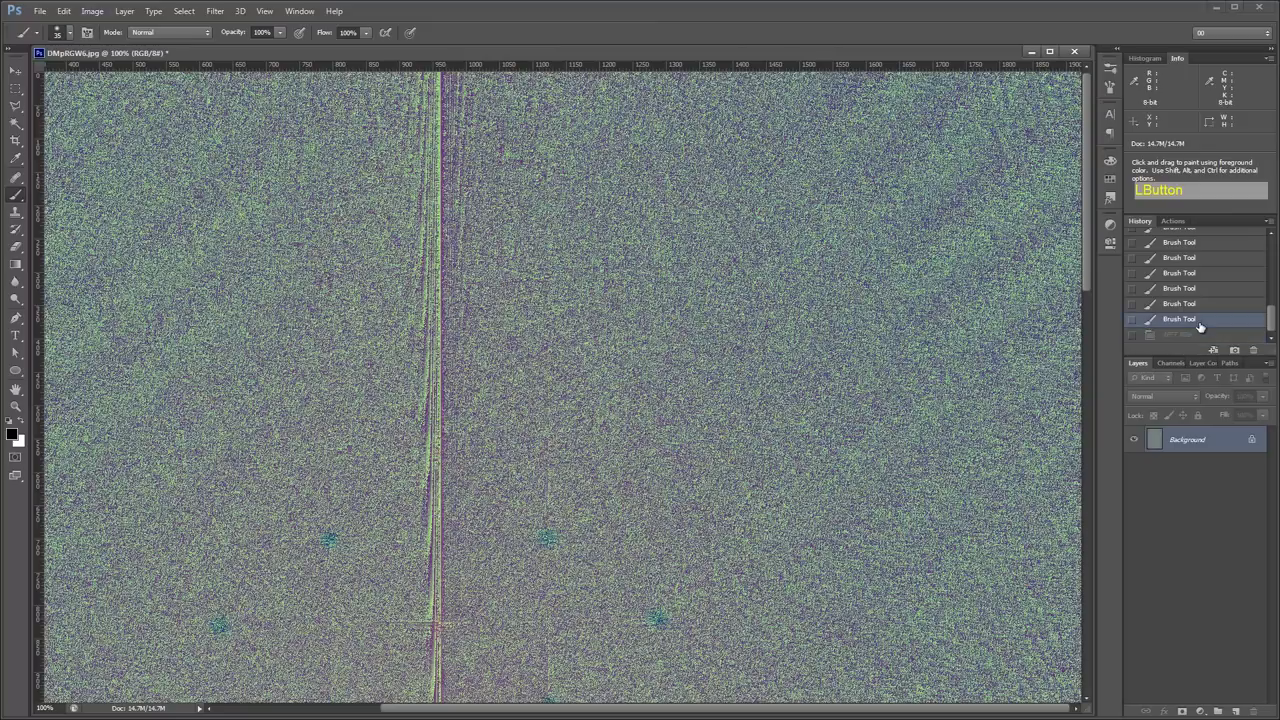
left_click(1168, 363)
left_click(1180, 406)
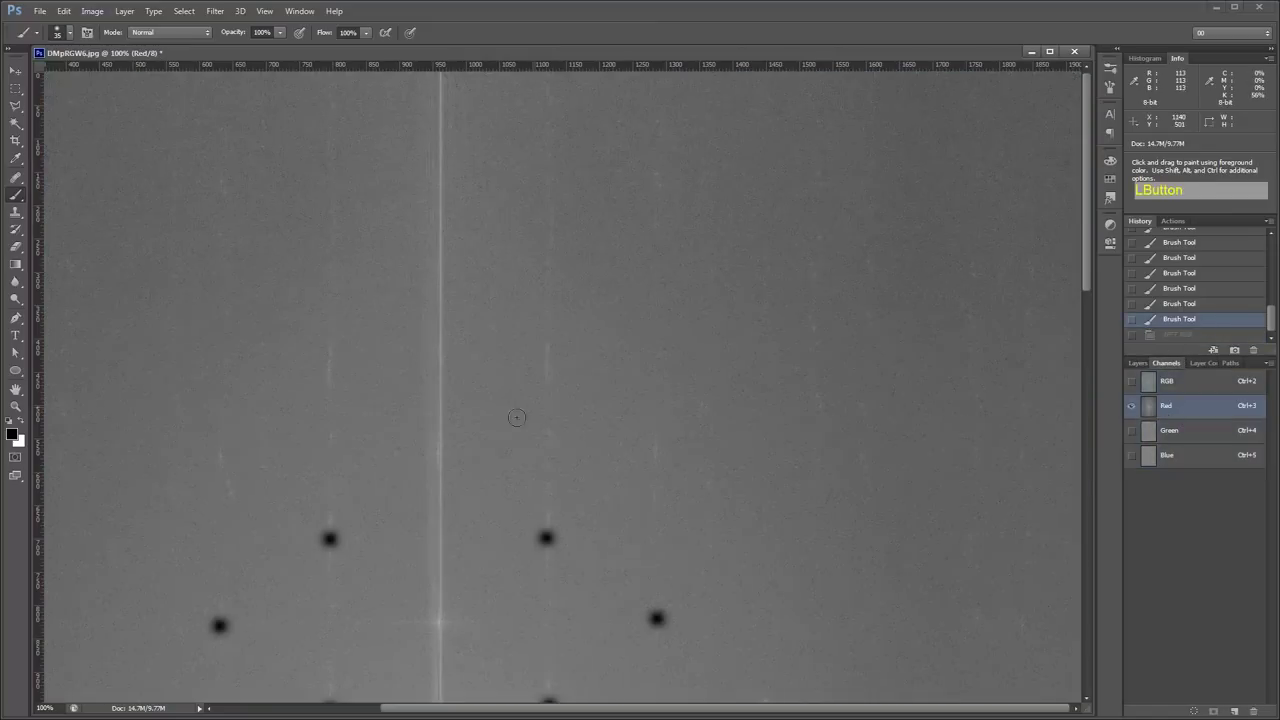
Step: Paint black dots over the bright stars lying directly on the vertical line below the spectrum's center
left_click_drag(400, 536, 391, 200)
left_click_drag(380, 451, 403, 323)
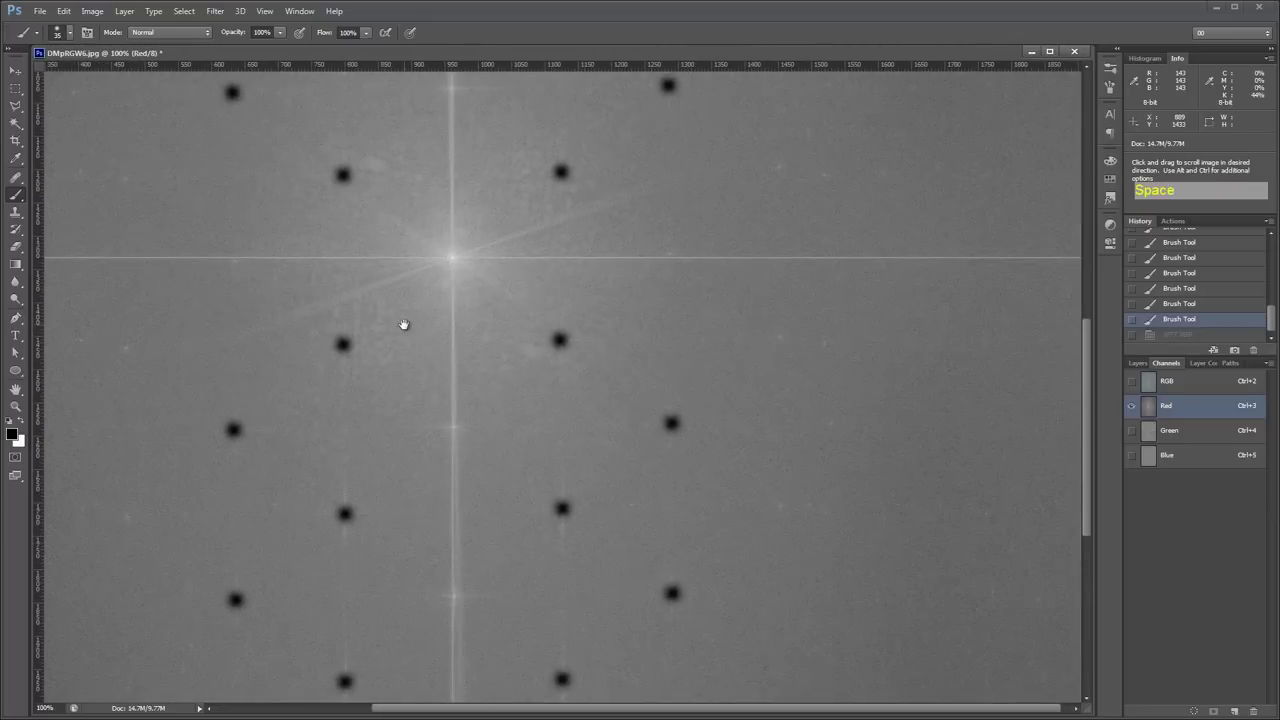
left_click(453, 426)
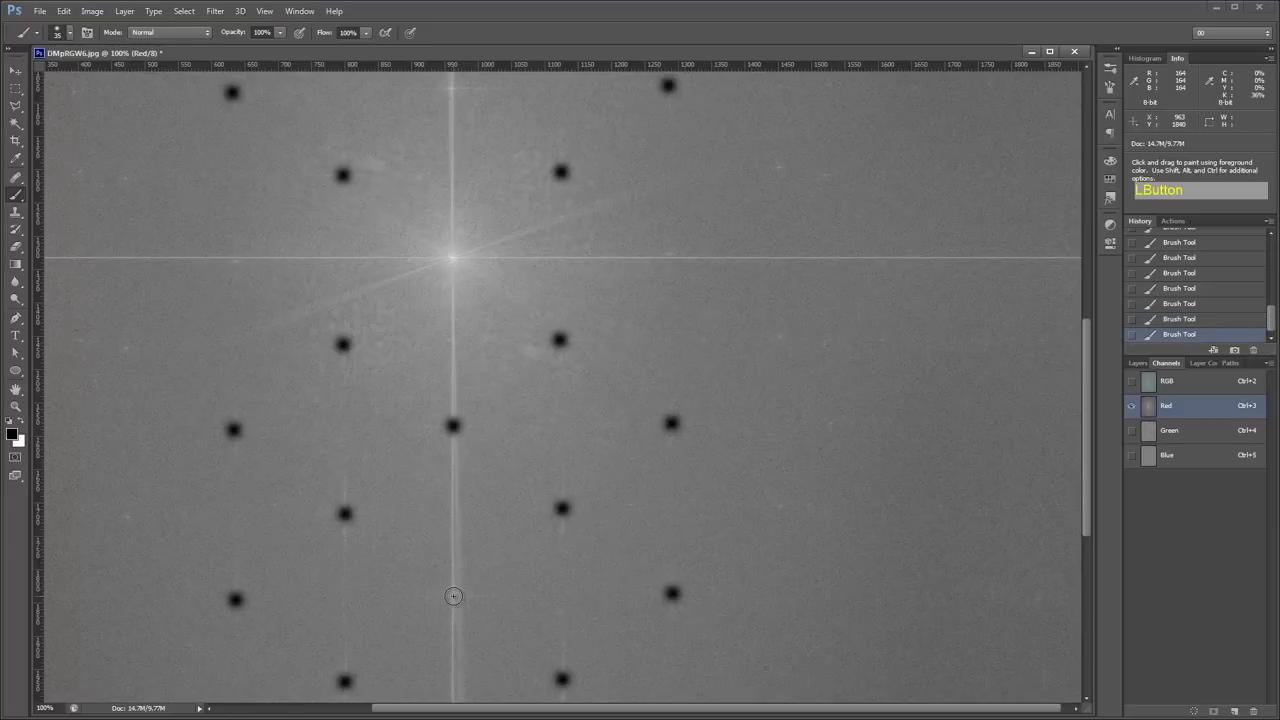
left_click(453, 597)
left_click_drag(463, 579, 431, 231)
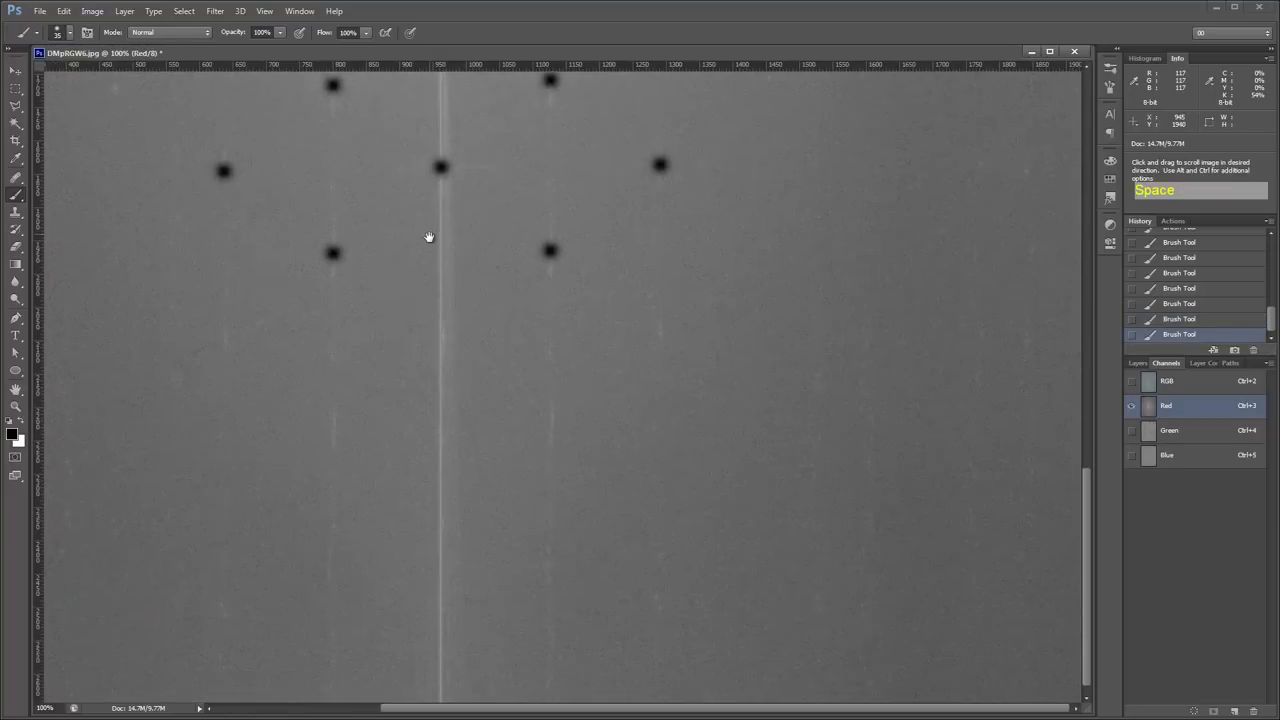
left_click(442, 335)
Step: Cover the bright stars lying directly on the vertical line above the spectrum's center with black brush dots
left_click_drag(509, 211, 543, 583)
key("ctrl+r")
left_click_drag(501, 280, 466, 289)
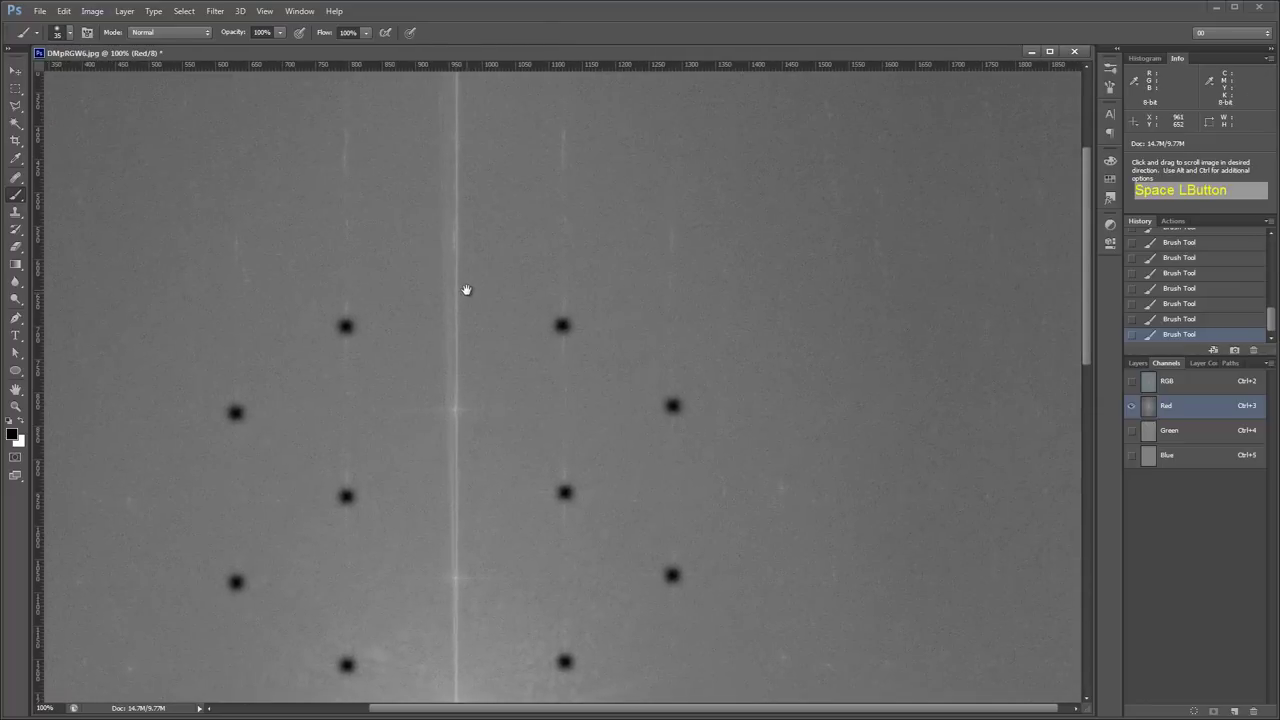
left_click(455, 577)
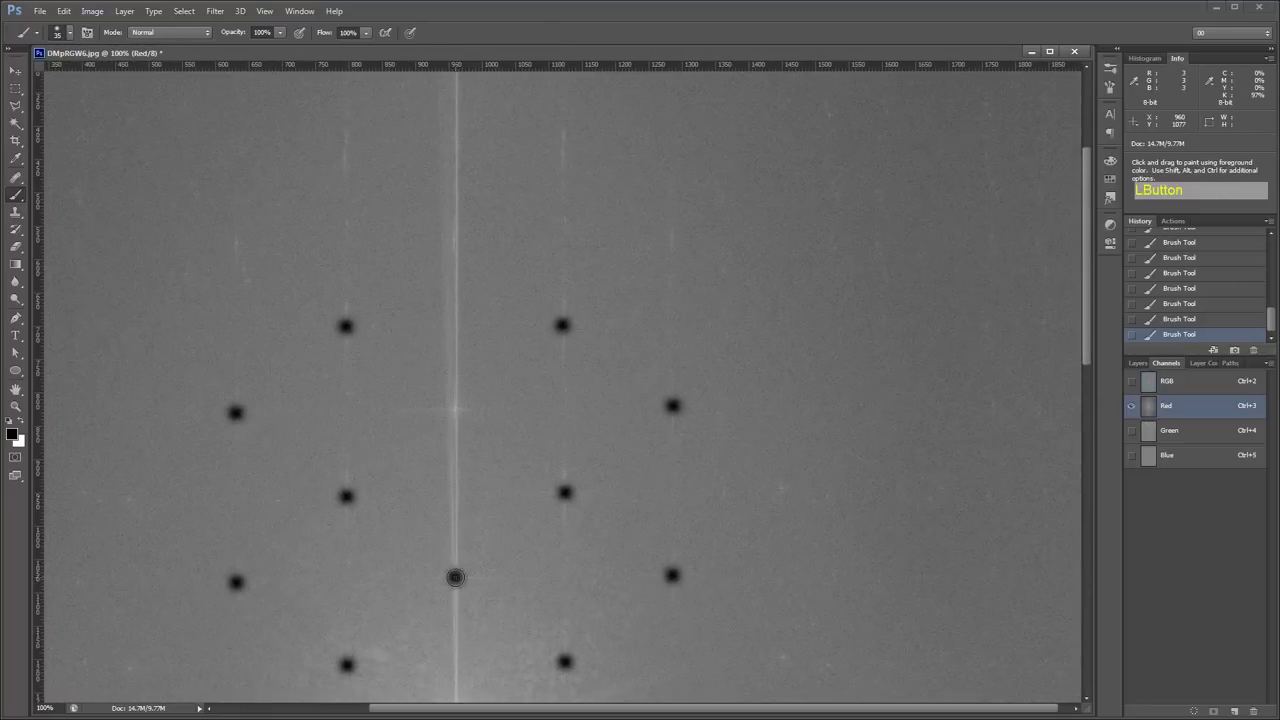
left_click(455, 408)
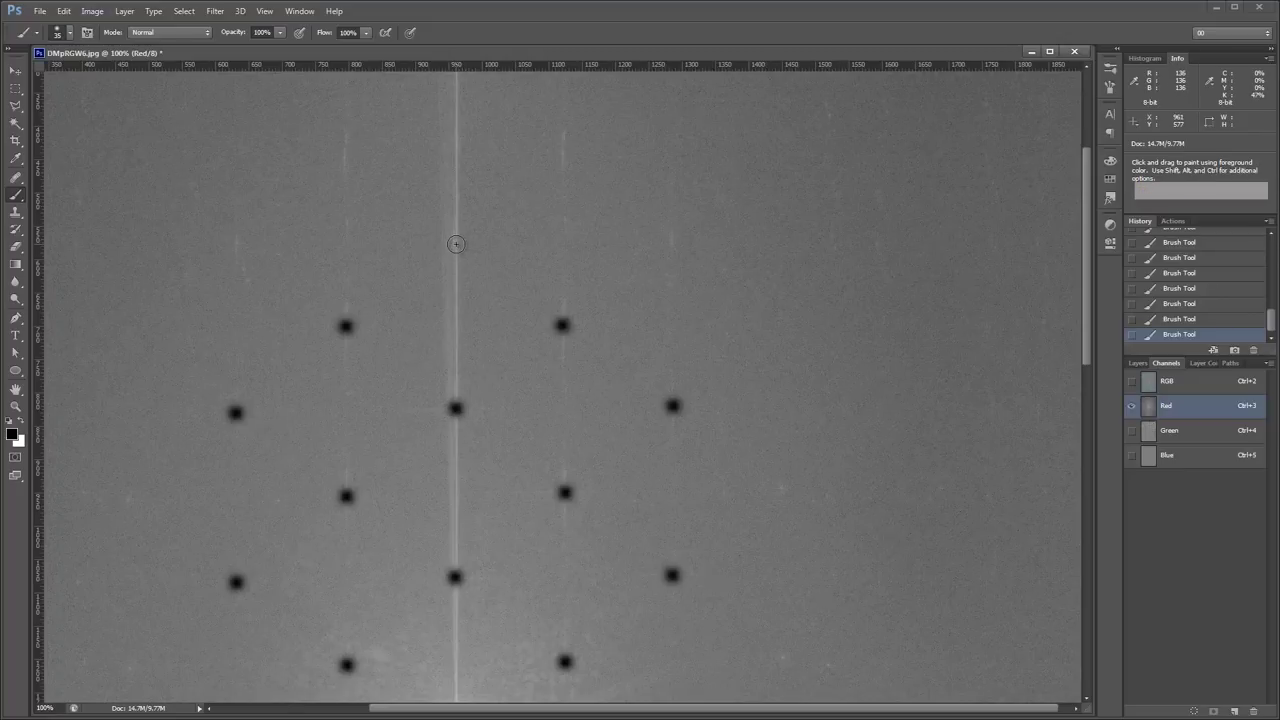
left_click(455, 244)
Step: Reactivate the composite RGB channel and convert the spectrum back into the photo with IFFT RGB
left_click_drag(443, 600, 452, 342)
left_click_drag(440, 516, 435, 506)
left_click_drag(527, 584, 563, 640)
left_click_drag(543, 443, 517, 546)
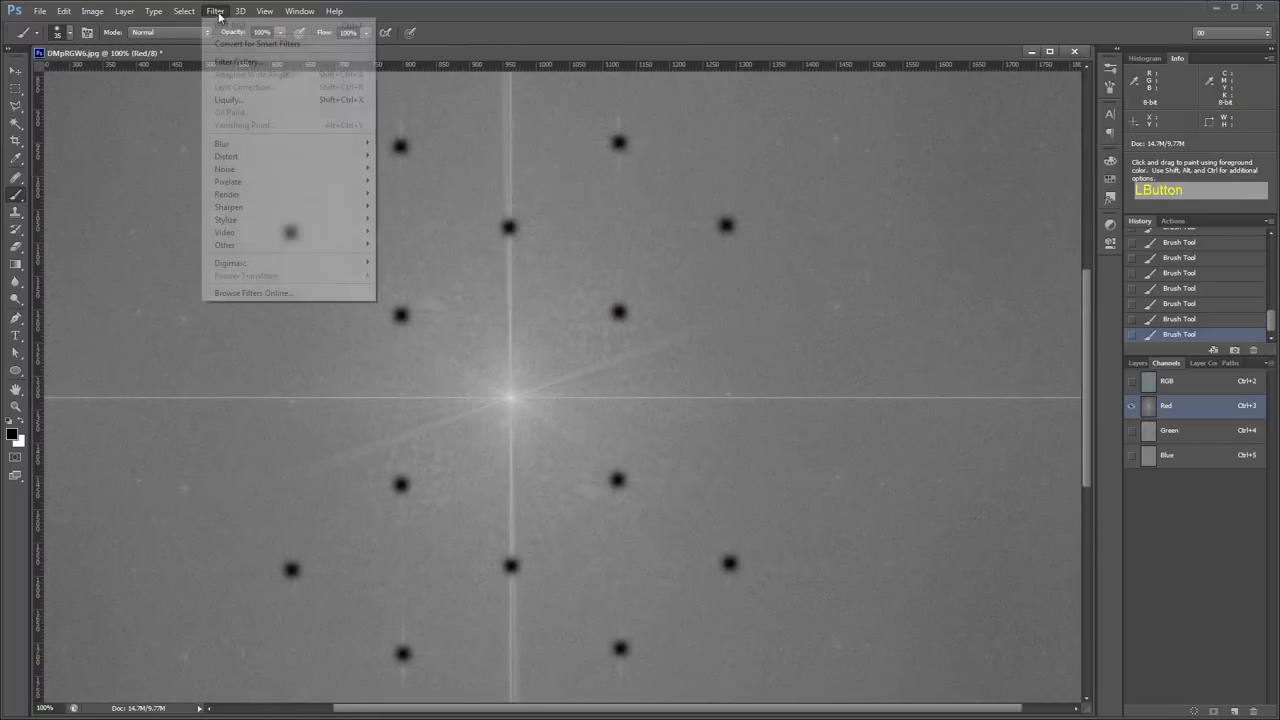
left_click(610, 46)
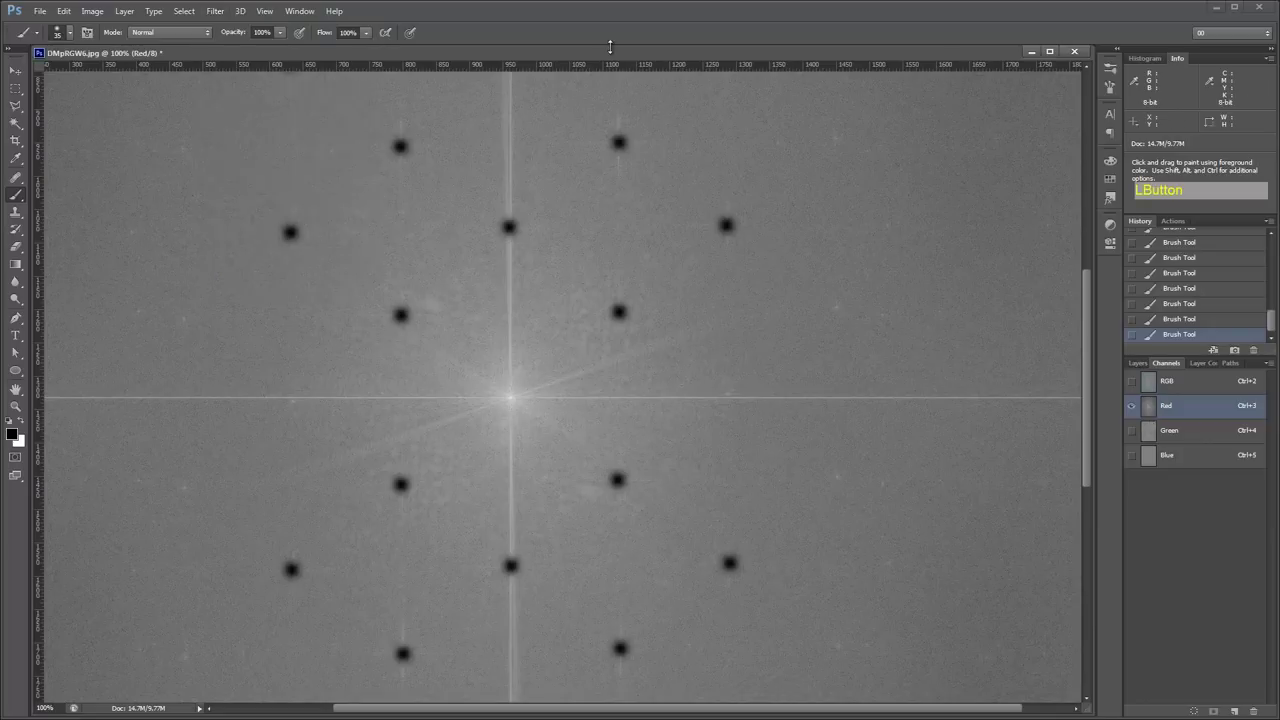
left_click(1192, 390)
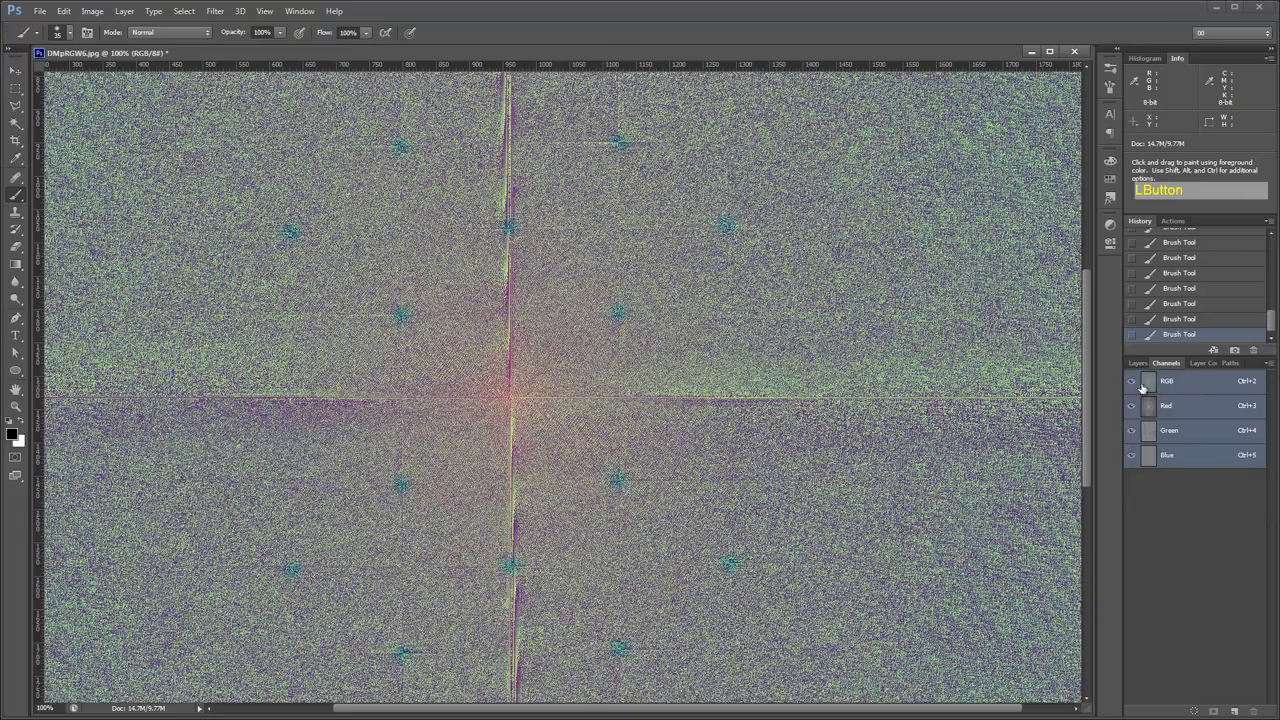
left_click(215, 11)
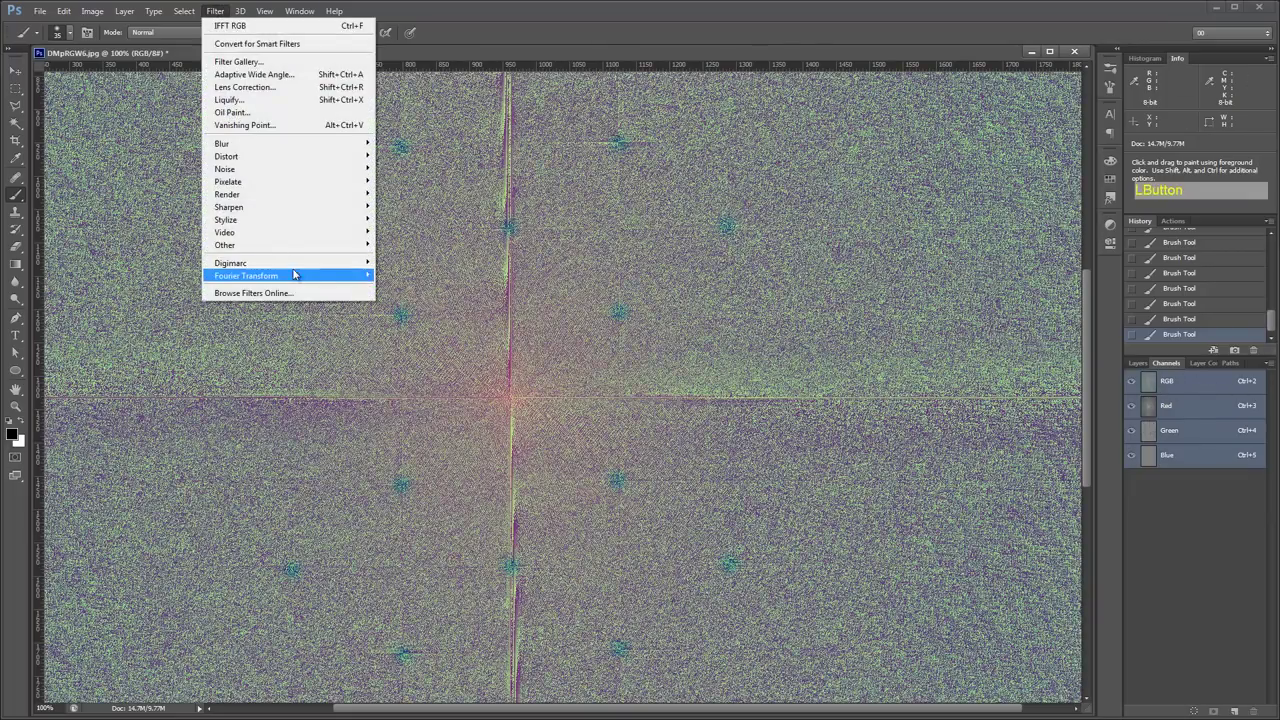
mouse_move(296, 277)
left_click(407, 288)
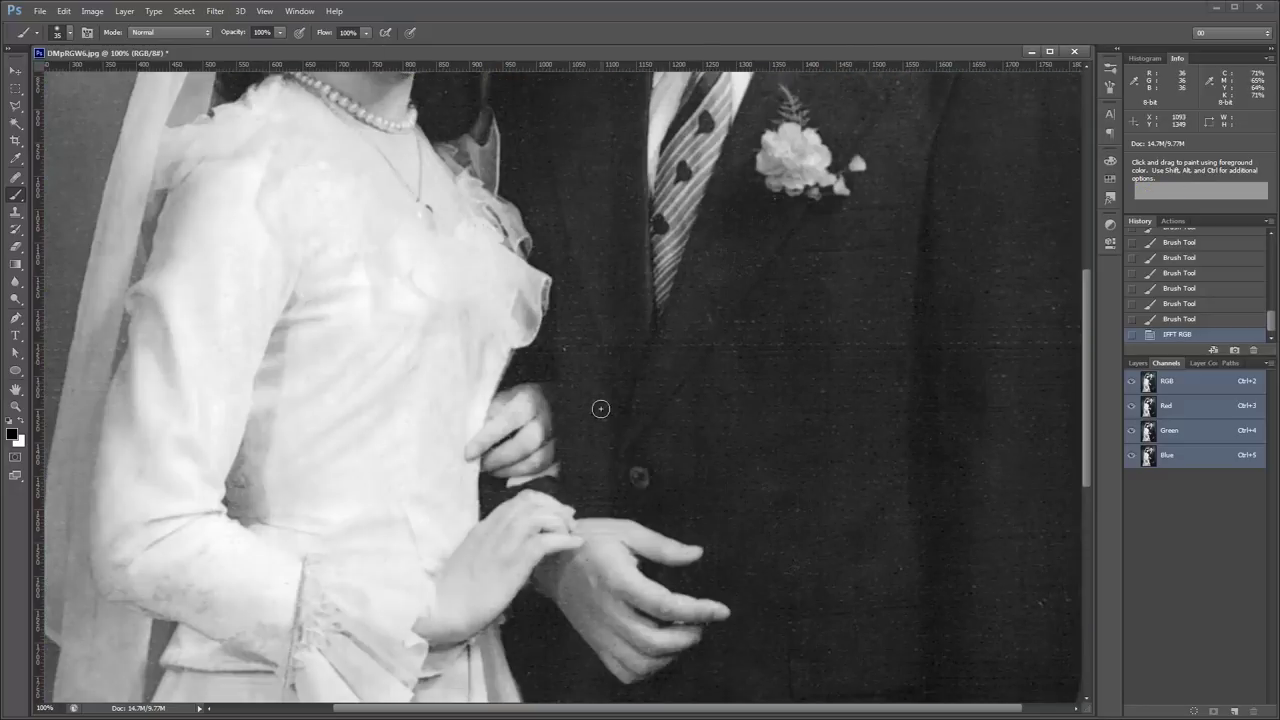
Step: Inspect the filtered photo at full size, covering the dress, handbag, suit, lower edge and faces, for leftover texture
left_click_drag(410, 291, 460, 620)
left_click_drag(349, 239, 420, 243)
left_click_drag(501, 529, 490, 80)
left_click_drag(436, 598, 431, 318)
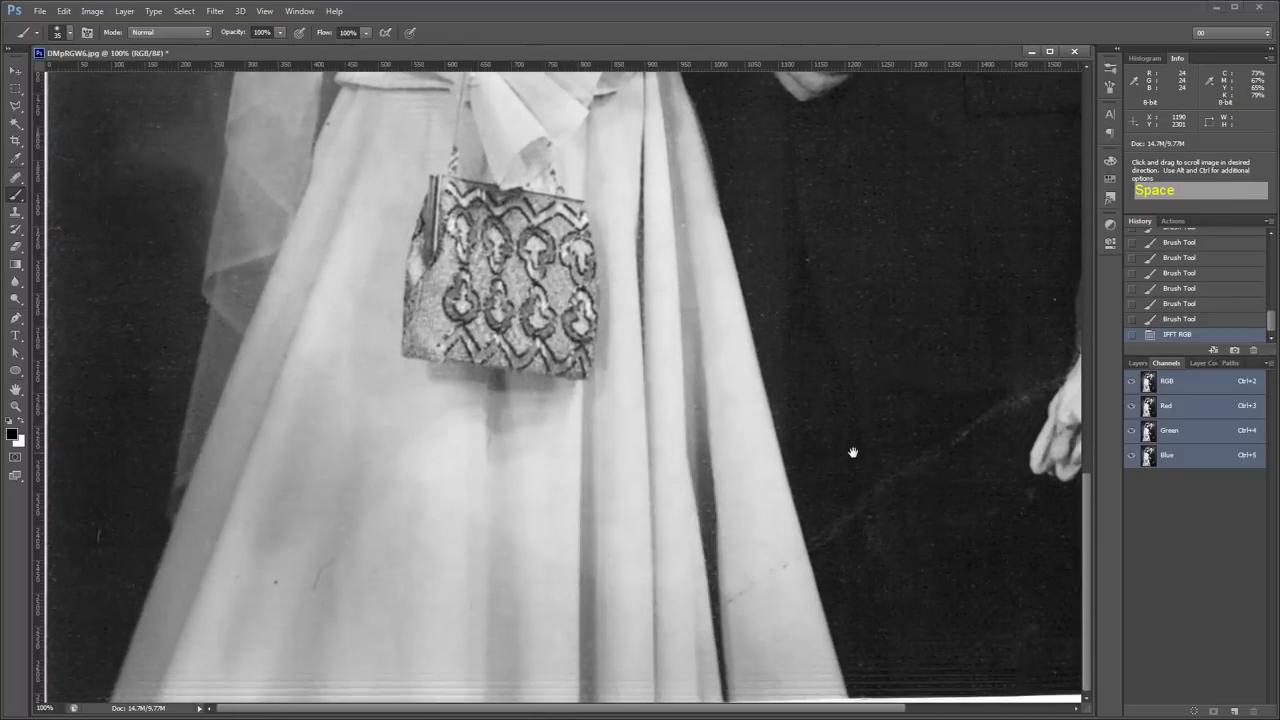
left_click_drag(852, 452, 284, 377)
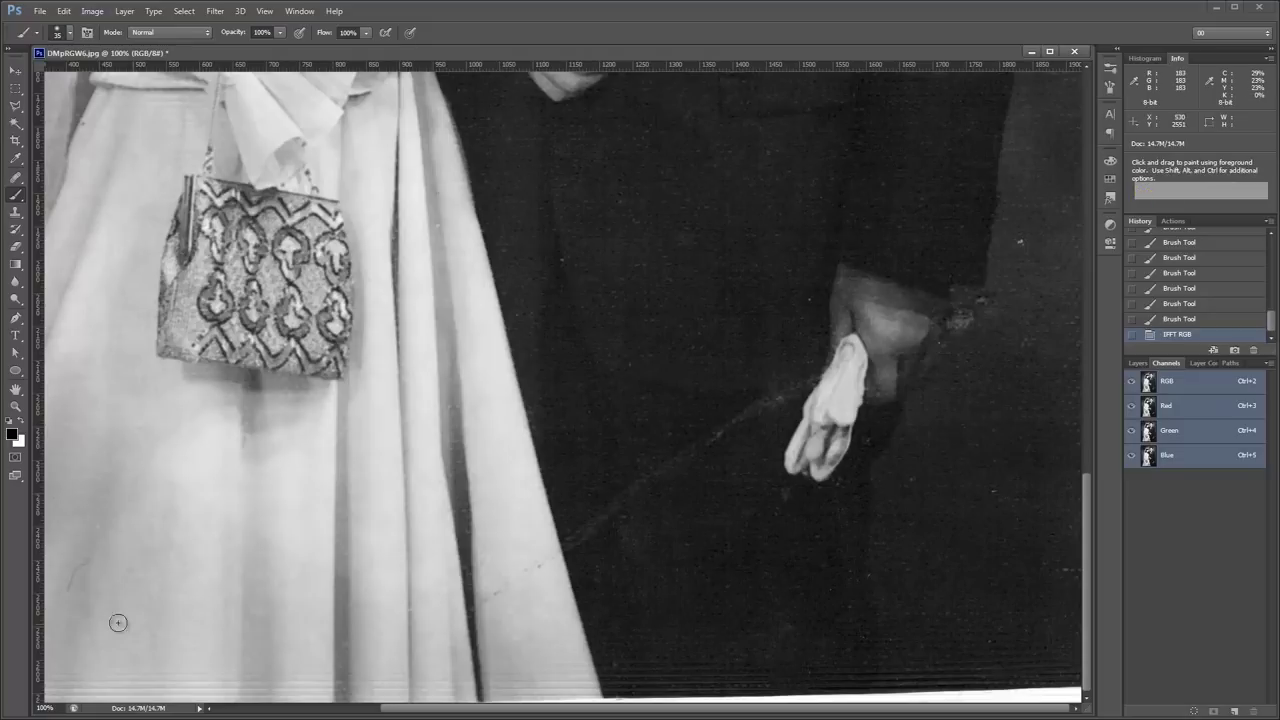
left_click_drag(157, 603, 405, 603)
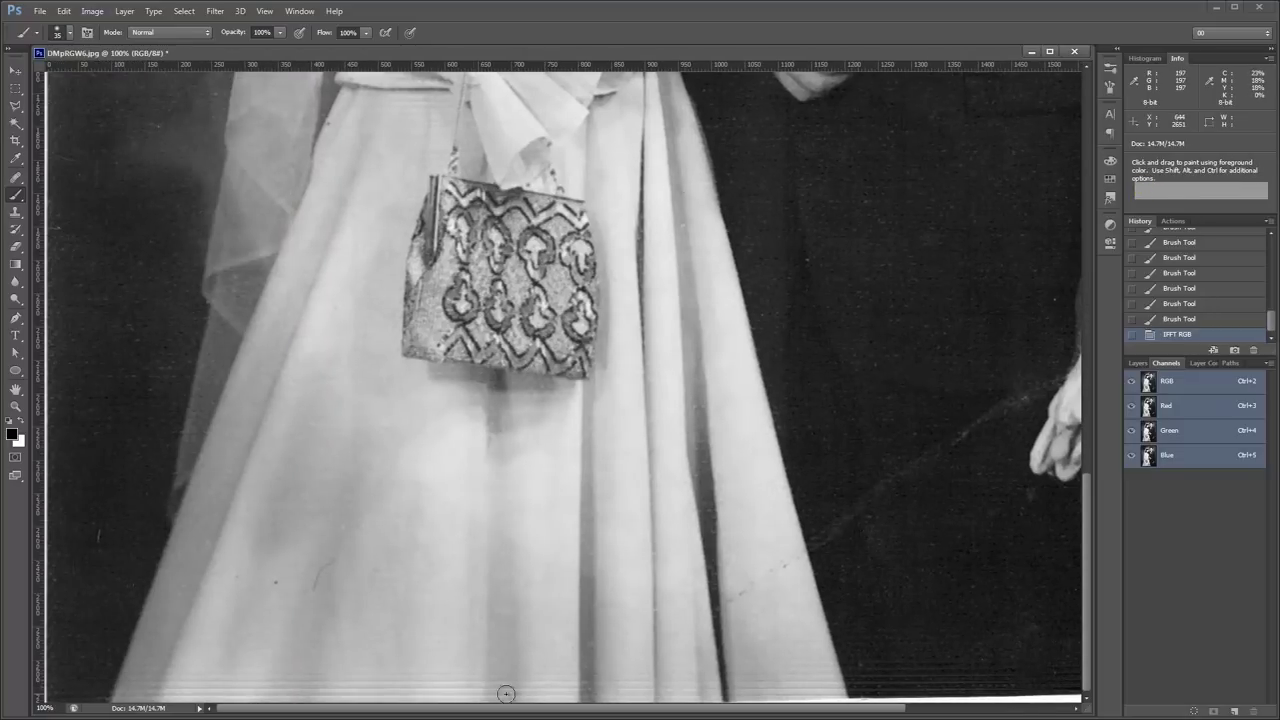
left_click_drag(818, 236, 600, 640)
left_click_drag(680, 180, 575, 590)
left_click_drag(631, 186, 547, 516)
left_click_drag(636, 171, 881, 330)
left_click_drag(671, 352, 529, 384)
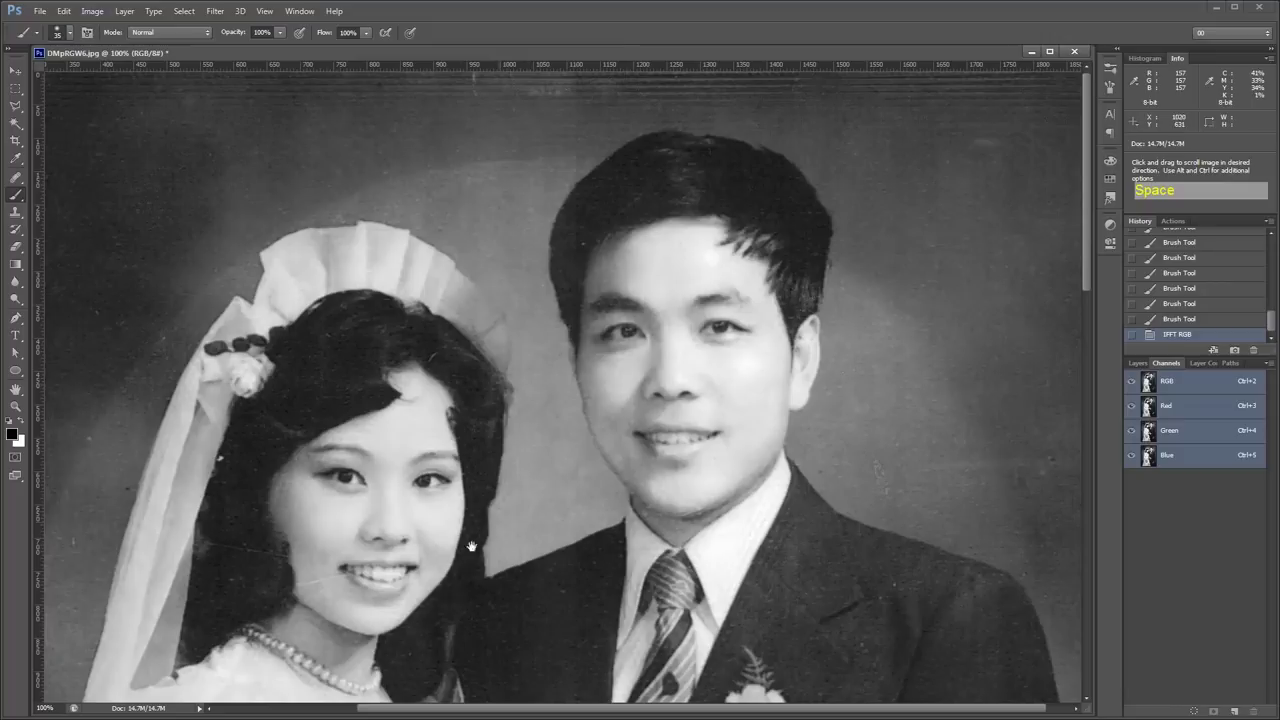
left_click_drag(440, 566, 371, 566)
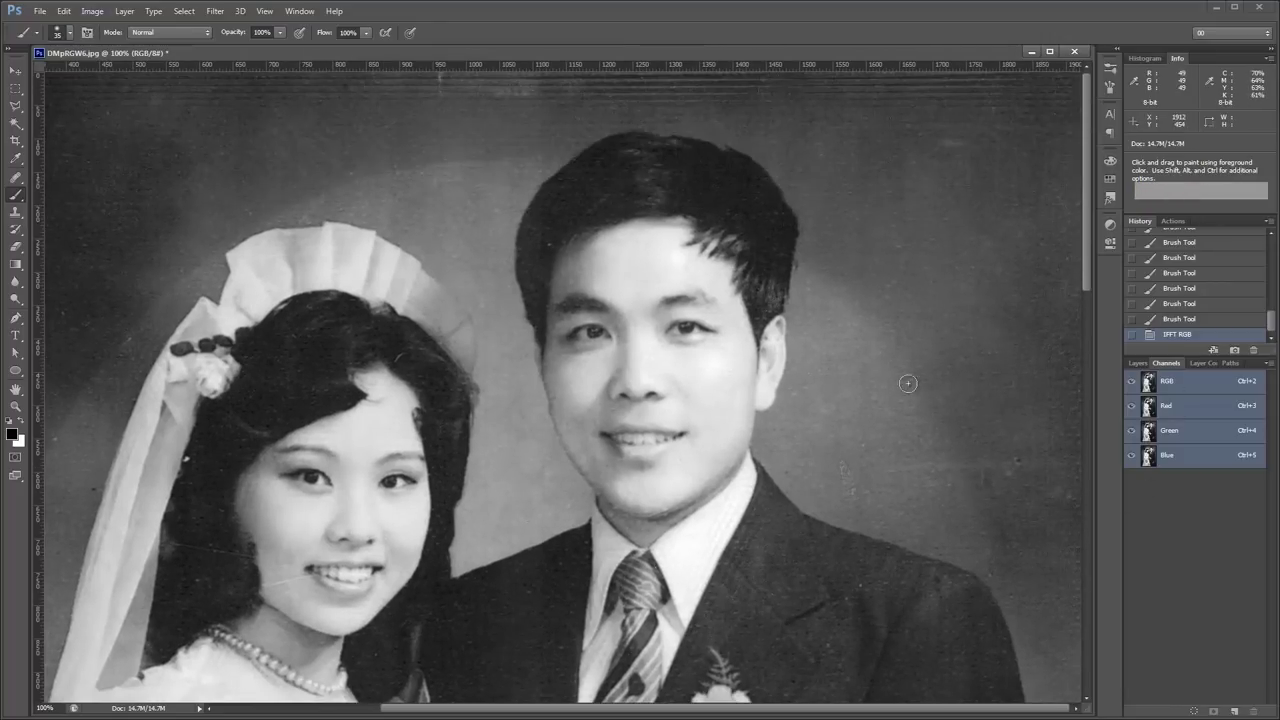
Step: Recheck the whole photo from the suit and skirt back up to the portraits and upper edge for remaining lines
left_click_drag(813, 615, 469, 211)
left_click_drag(675, 571, 480, 316)
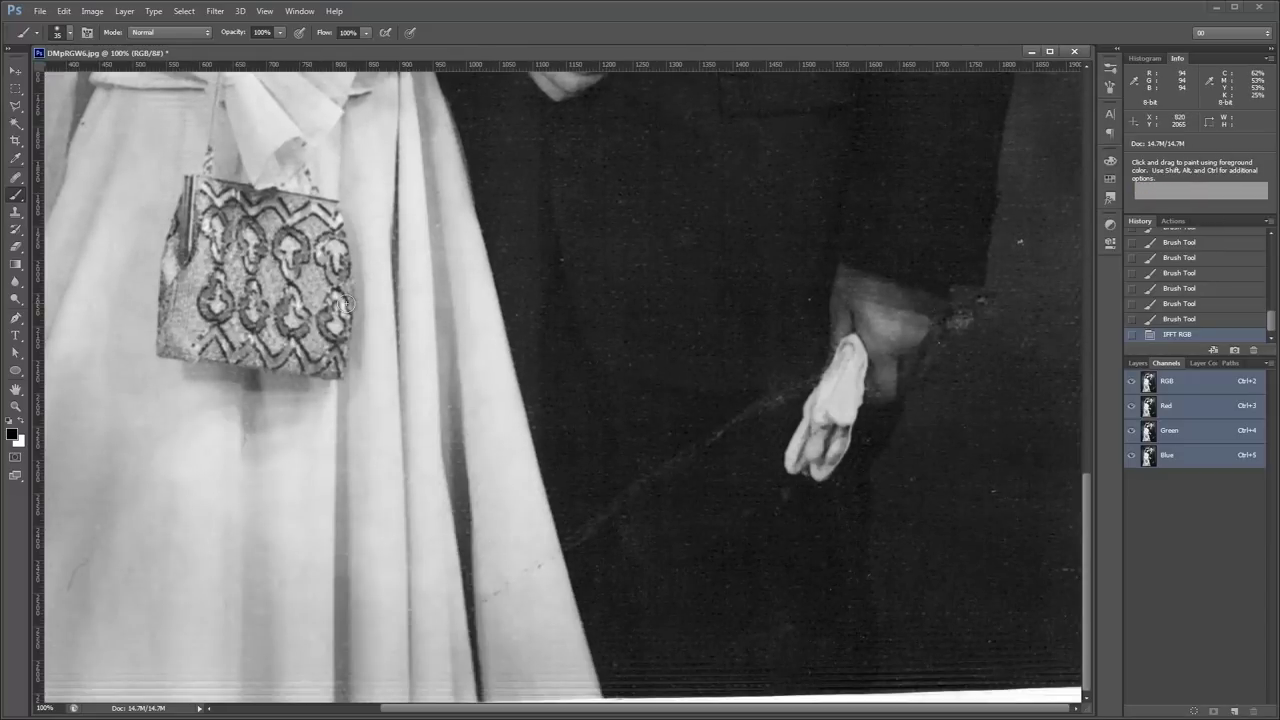
key("space")
left_click_drag(462, 297, 712, 660)
mouse_move(381, 263)
left_mouse_down()
mouse_move(418, 482)
mouse_move(386, 712)
left_mouse_up()
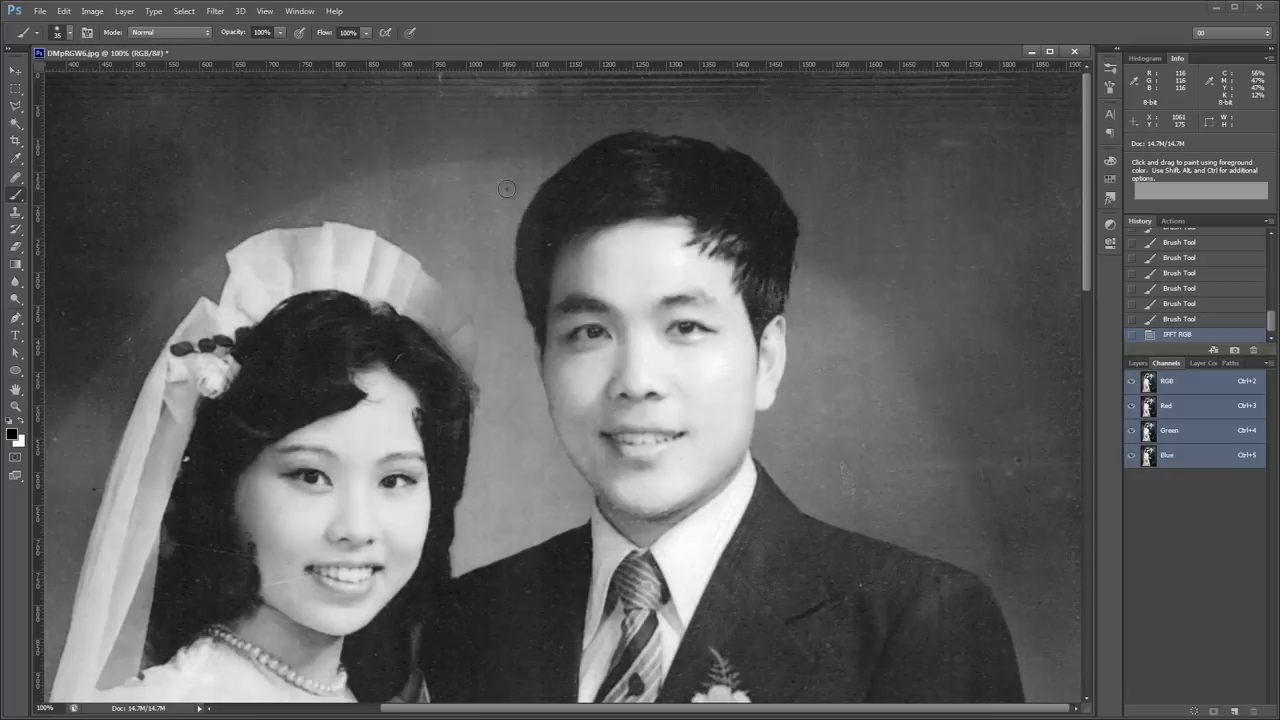
key("space")
left_click_drag(201, 154, 330, 377)
left_click_drag(694, 460, 760, 326)
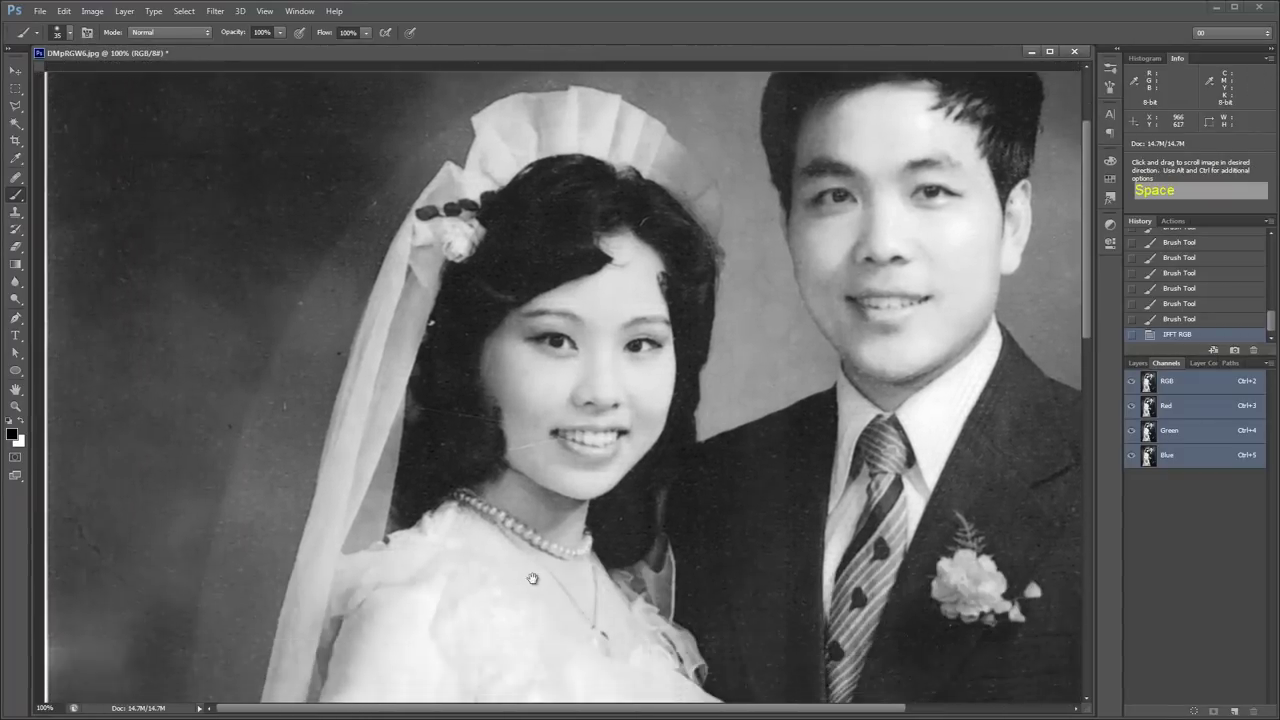
left_click_drag(517, 589, 670, 262)
left_click_drag(775, 616, 814, 231)
left_click_drag(740, 655, 709, 320)
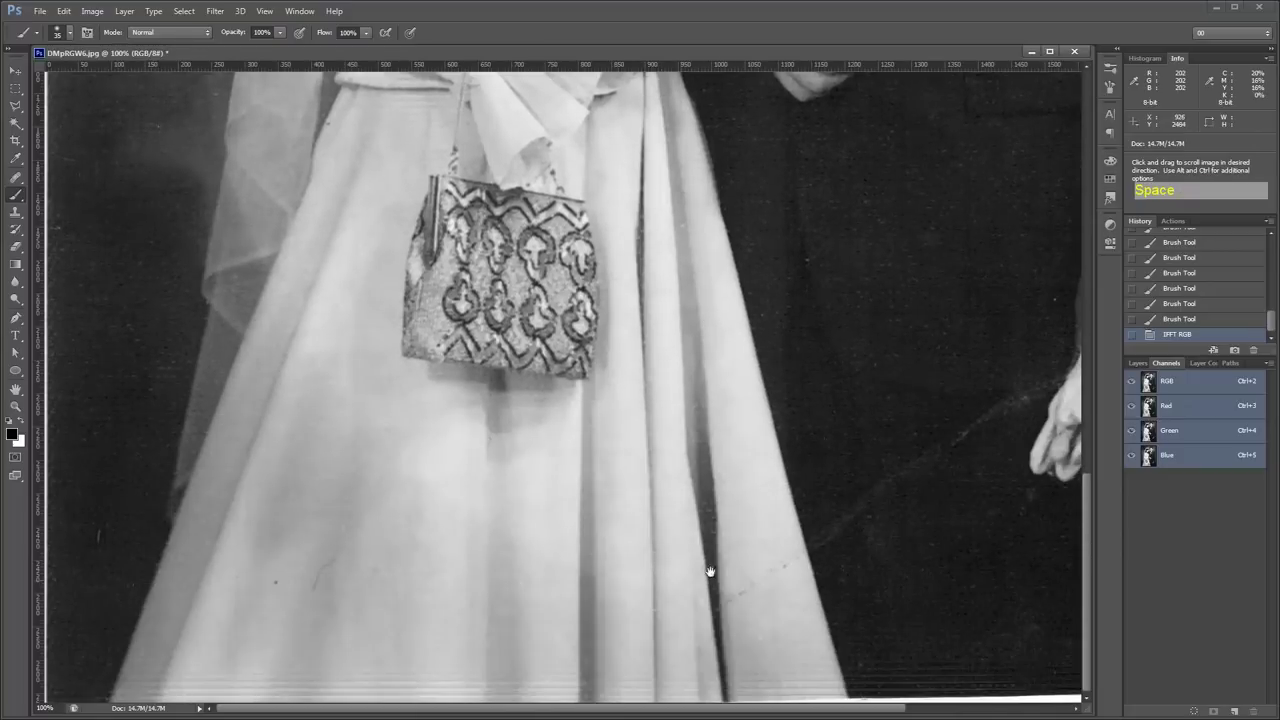
left_click_drag(794, 266, 551, 380)
left_click_drag(691, 190, 480, 423)
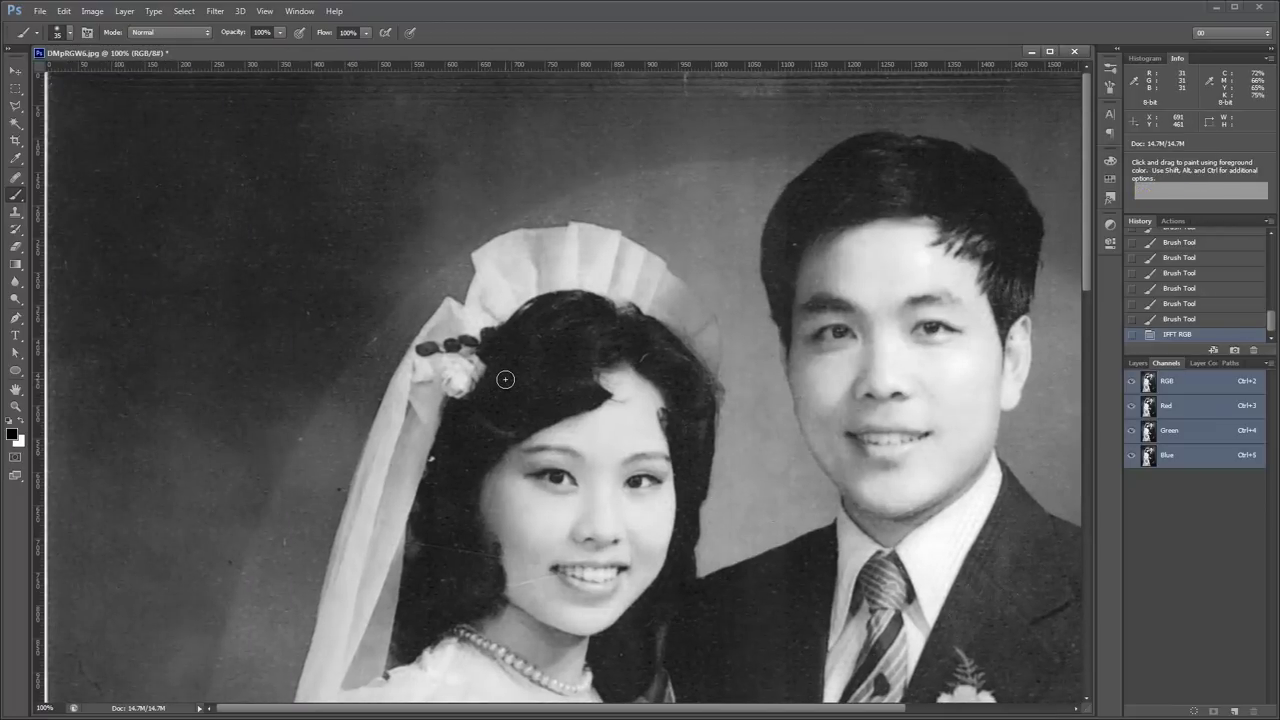
Step: Review the originally opened photo and the unmasked FFT RGB spectrum through their history states
left_click_drag(1272, 326, 1276, 240)
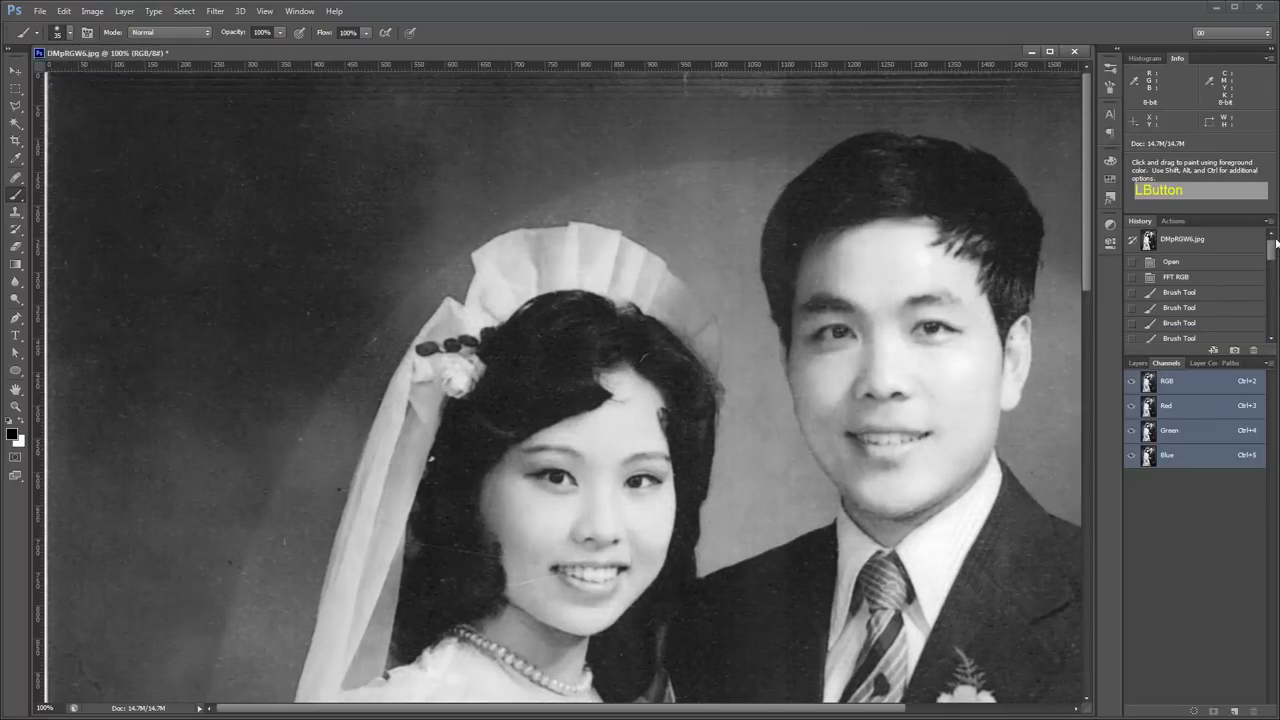
left_click(1172, 262)
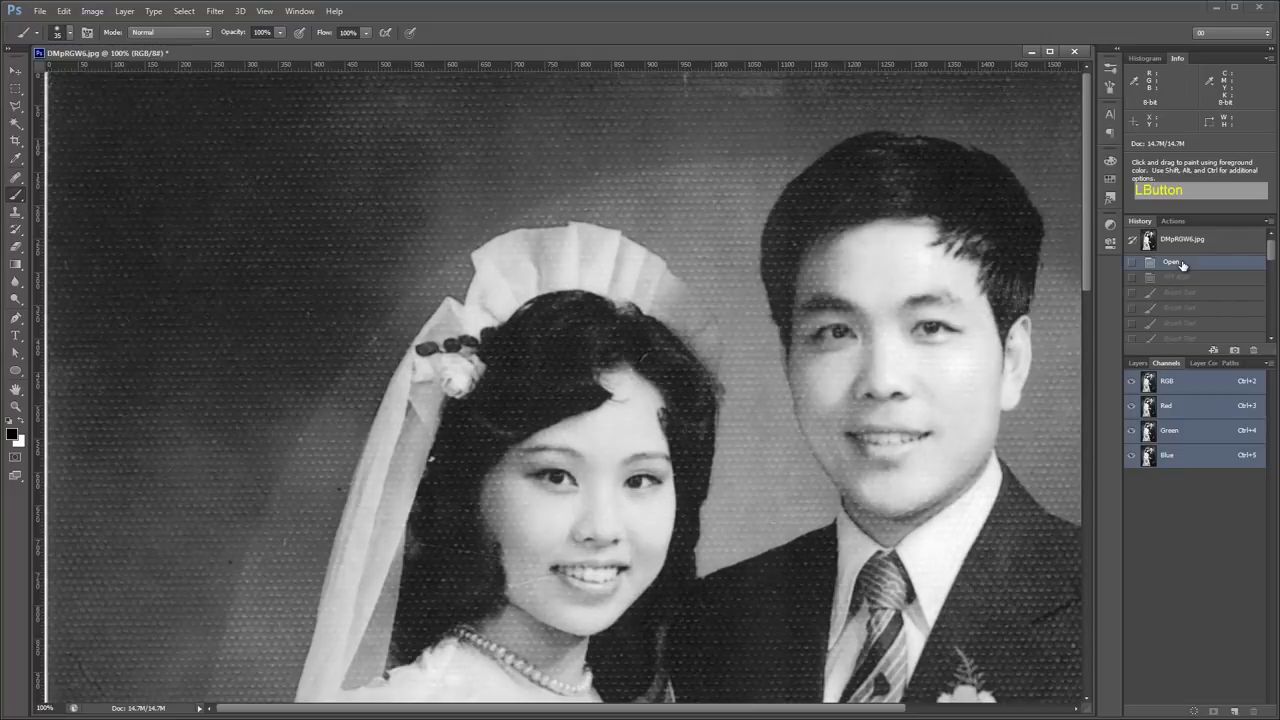
left_click(1174, 280)
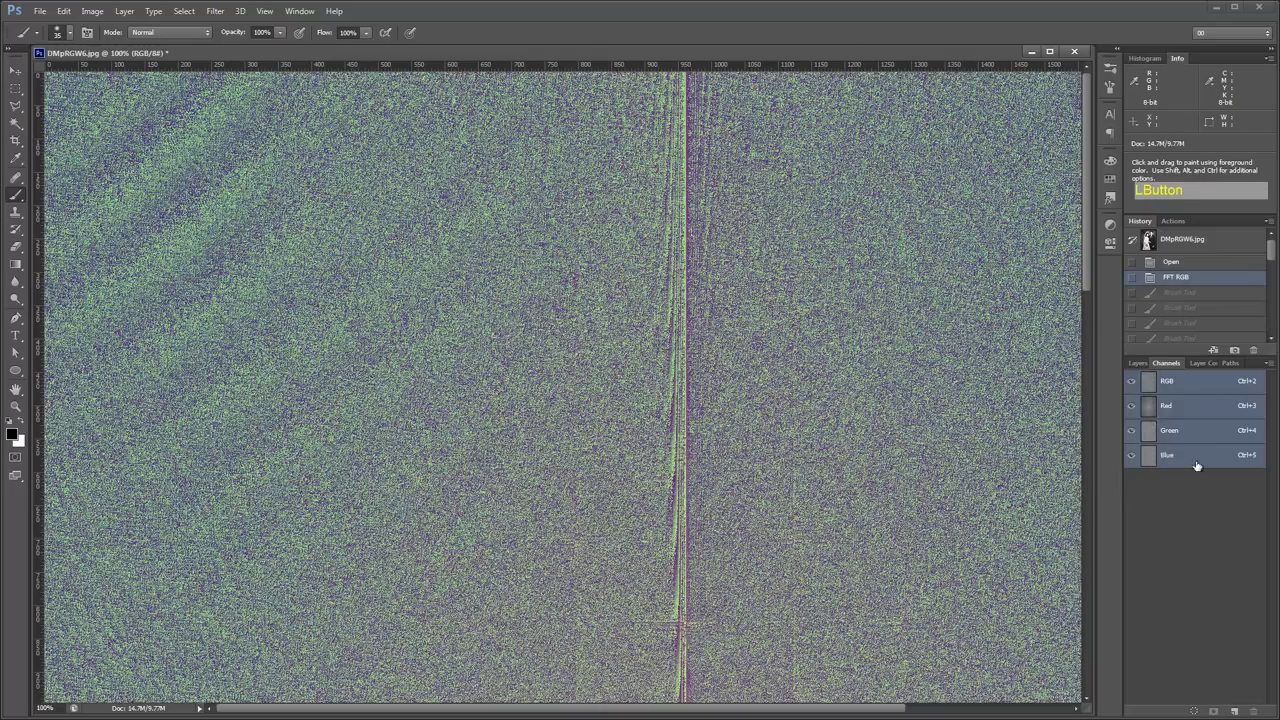
Step: Isolate the Red channel of the unmasked spectrum and ready the content-aware Spot Healing Brush at size 30
left_click(1185, 403)
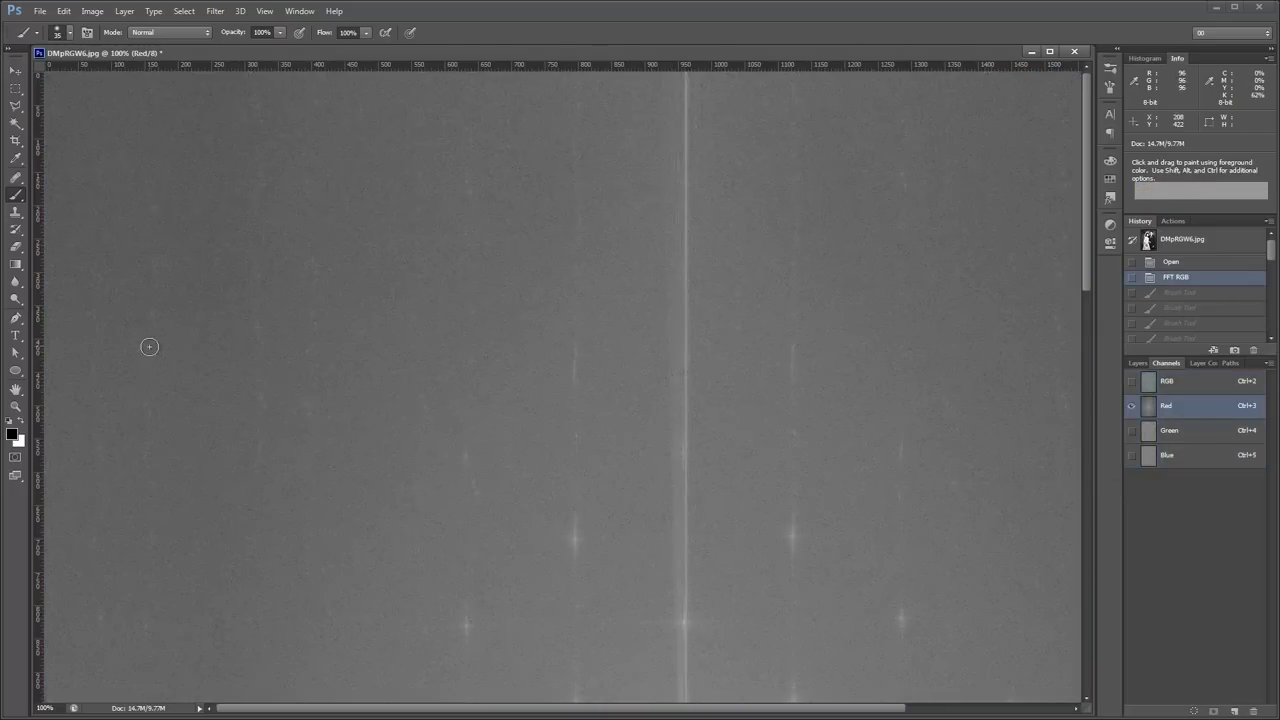
left_click(20, 179)
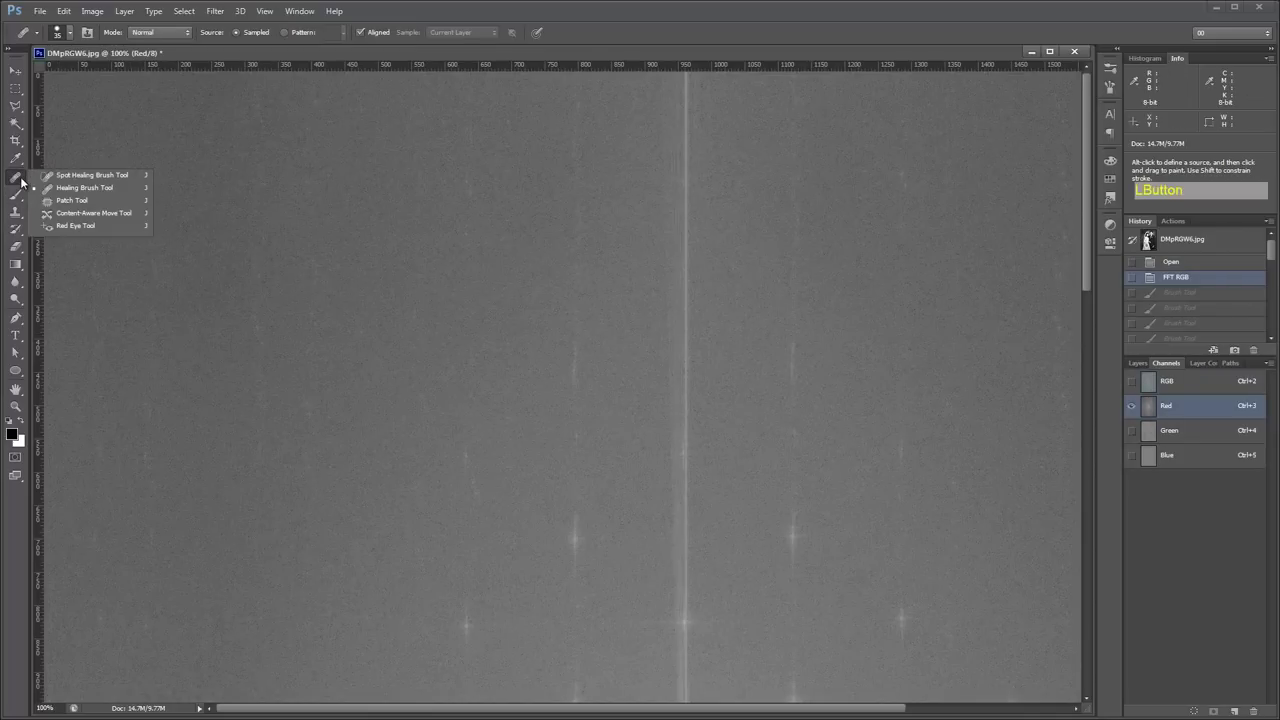
left_click(50, 177)
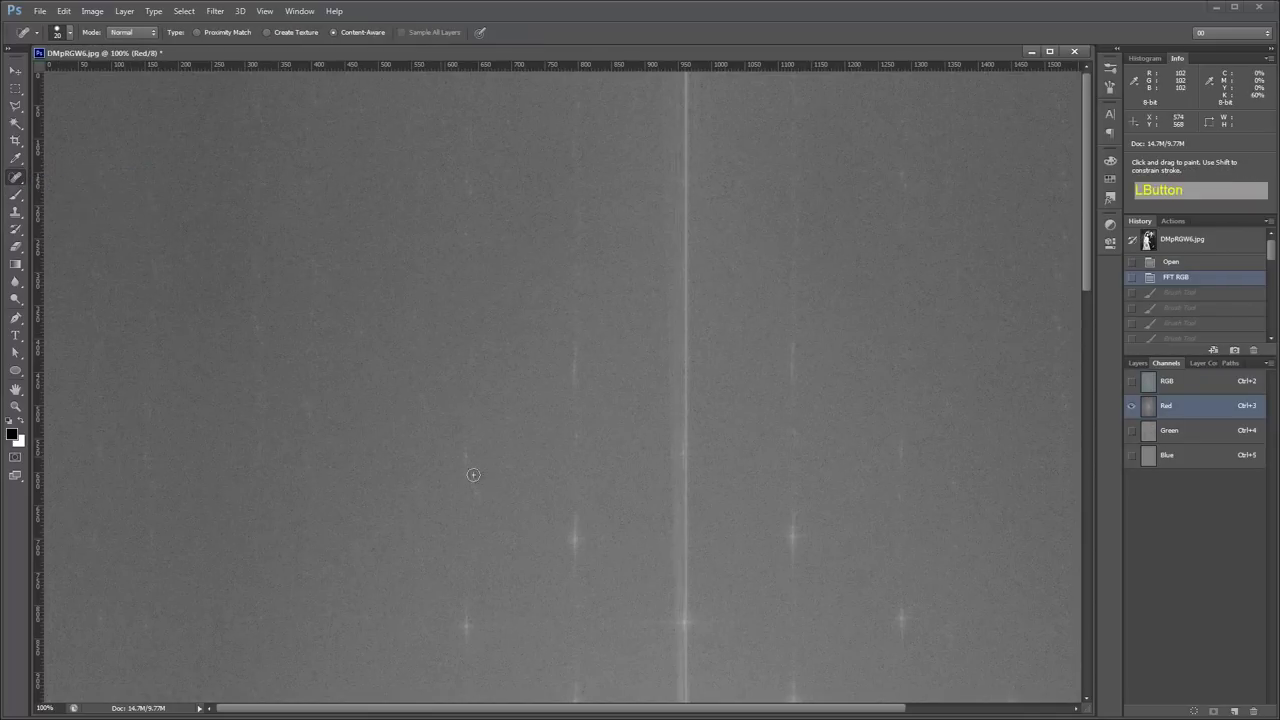
mouse_move(520, 617)
left_mouse_down()
mouse_move(380, 446)
mouse_move(375, 370)
left_mouse_up()
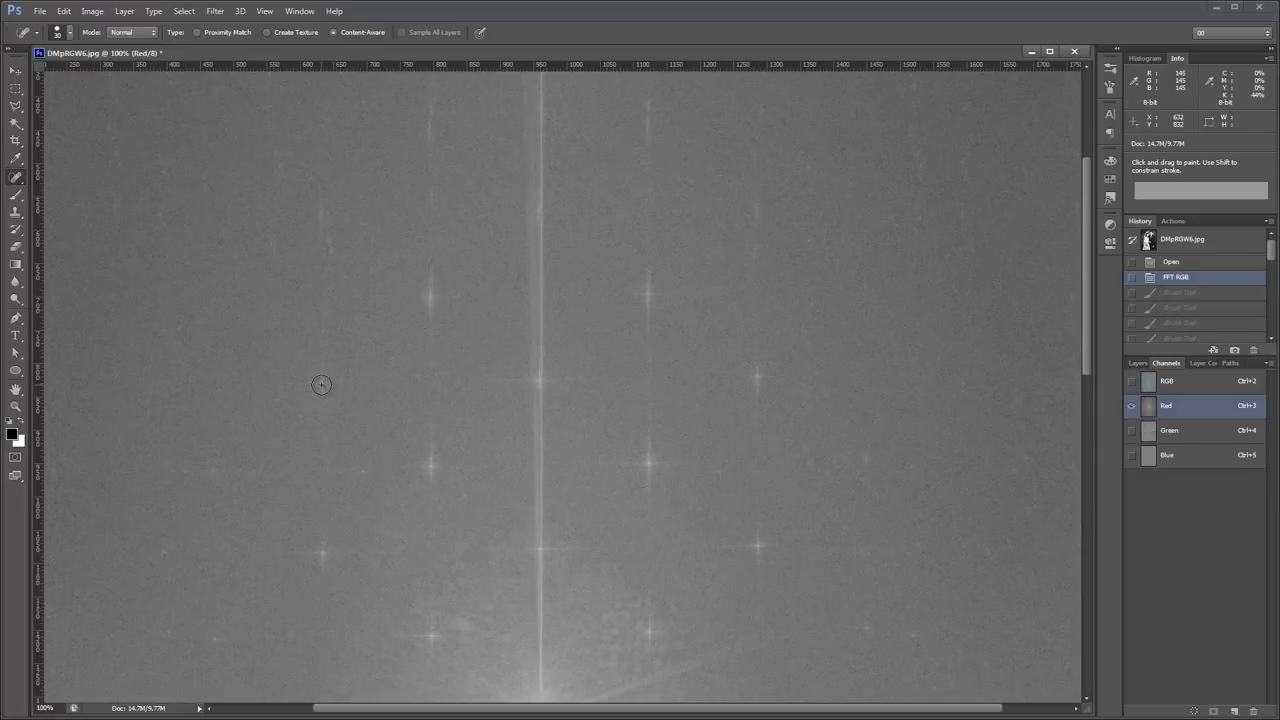
Step: Heal away the bright star-shaped spikes above the spectrum's centre in the Red channel, leaving the central glow and axes intact
key("ctrl+minus")
key("ctrl+minus")
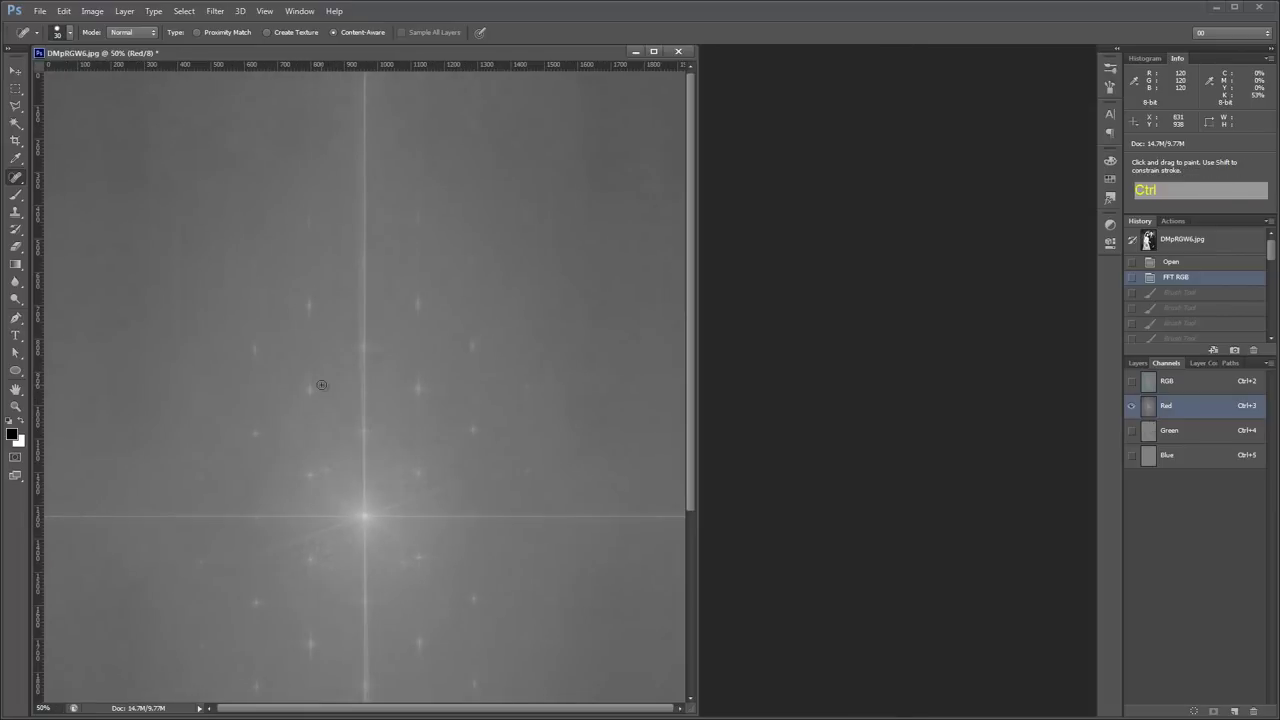
key("ctrl+minus")
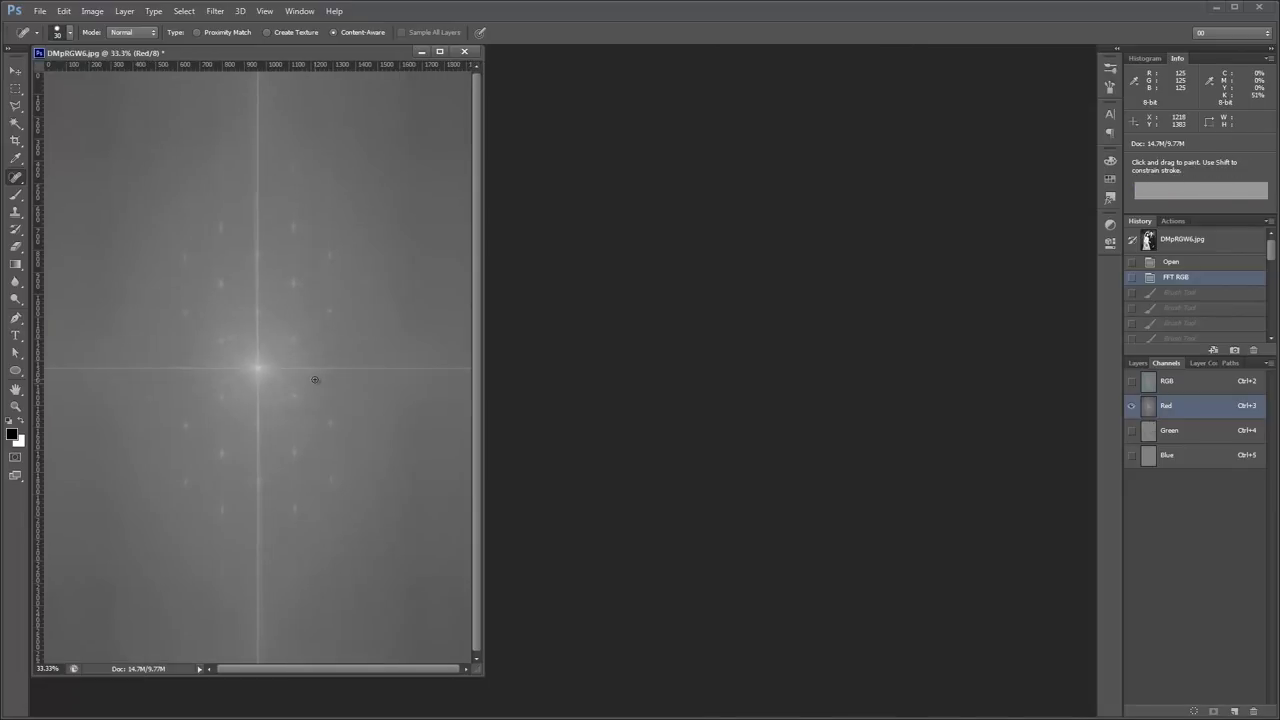
key("ctrl+plus")
key("ctrl+plus")
key("ctrl+plus")
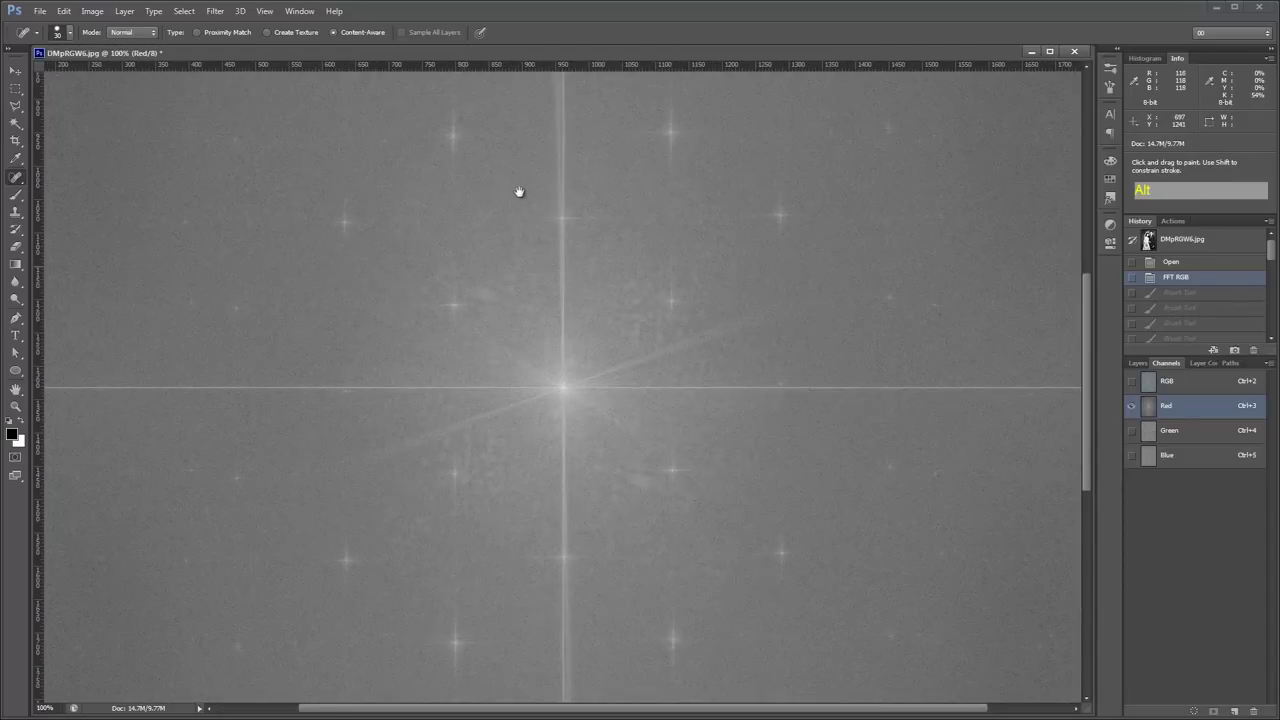
left_click_drag(519, 191, 237, 437)
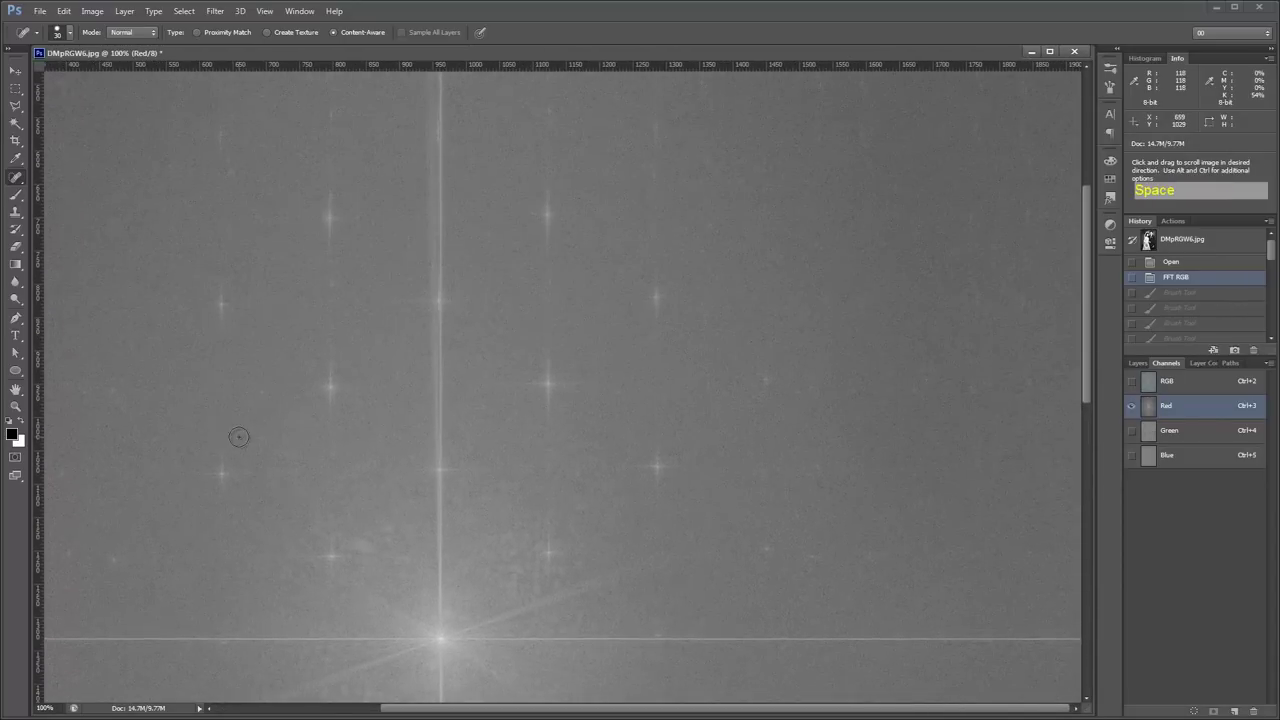
left_click(340, 222)
left_click(555, 212)
left_click(659, 292)
left_click(548, 383)
left_click(658, 466)
left_click(547, 551)
left_click(331, 558)
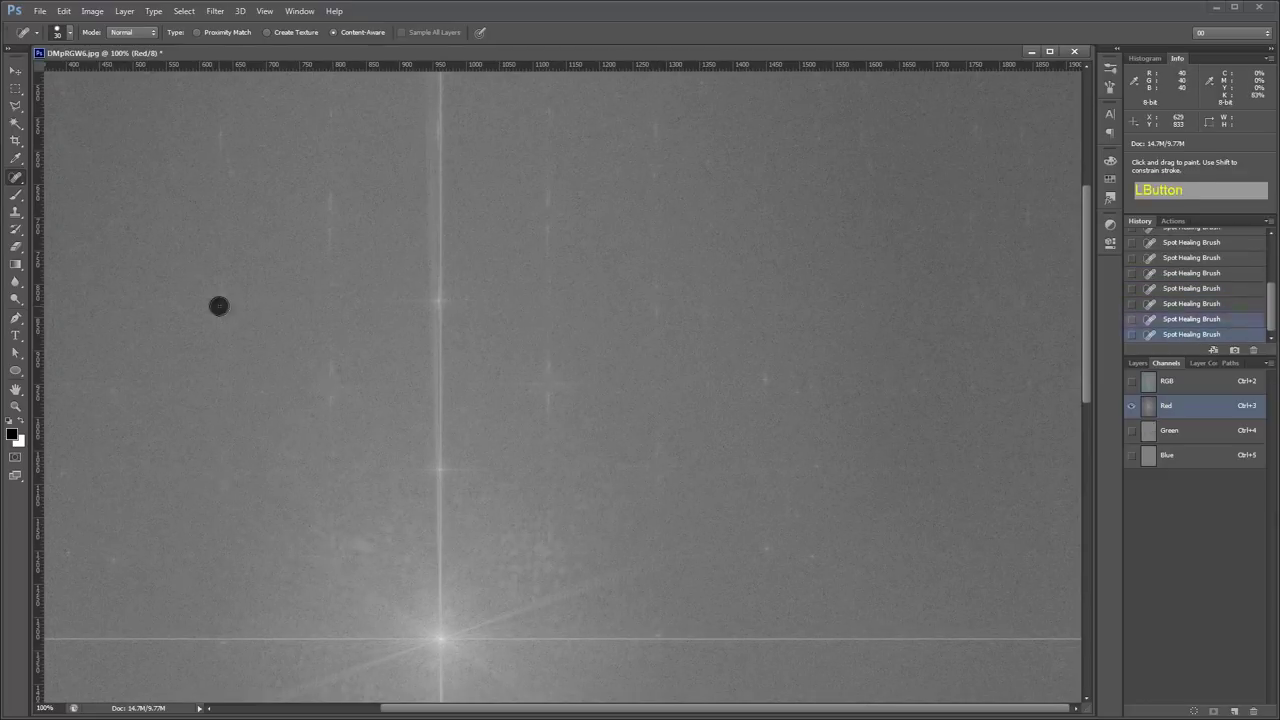
key("ctrl+z")
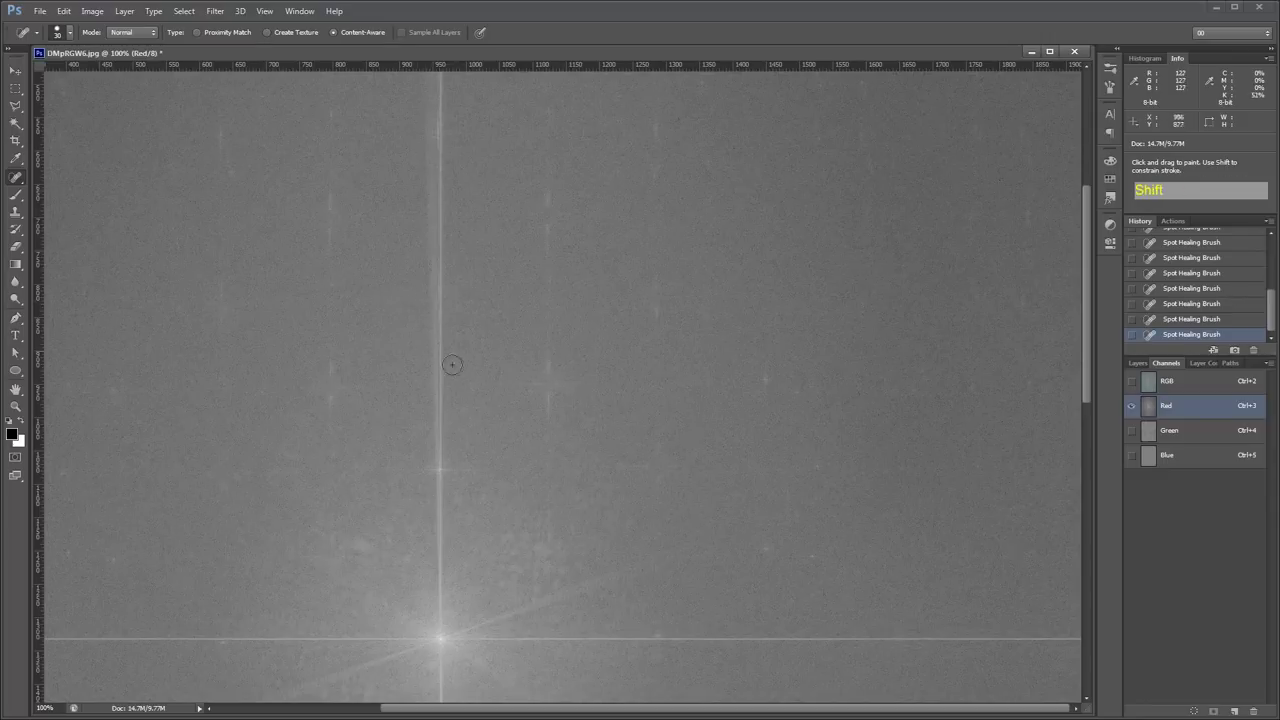
key("ctrl")
Step: Heal away the star-shaped spikes below the spectrum's centre in the Red channel and check the whole spectrum for missed ones
left_click_drag(596, 522, 368, 197)
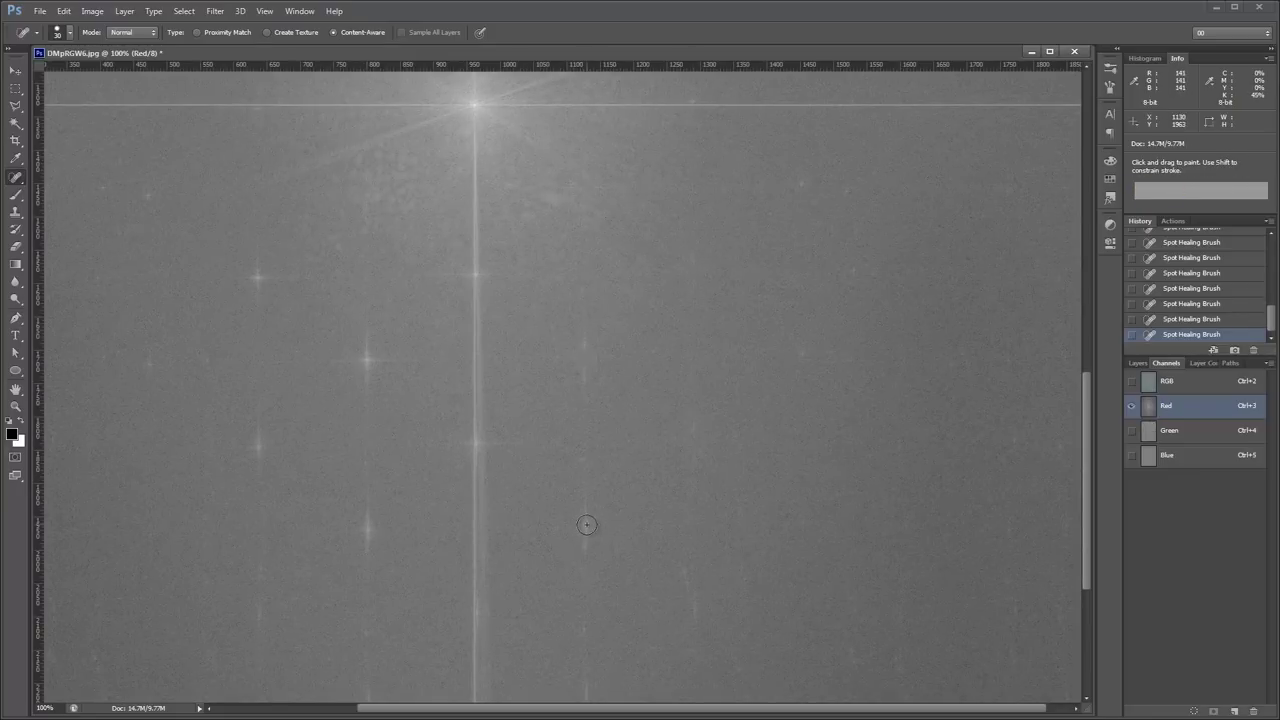
left_click(258, 446)
left_click_drag(512, 467, 643, 500)
key("ctrl+0")
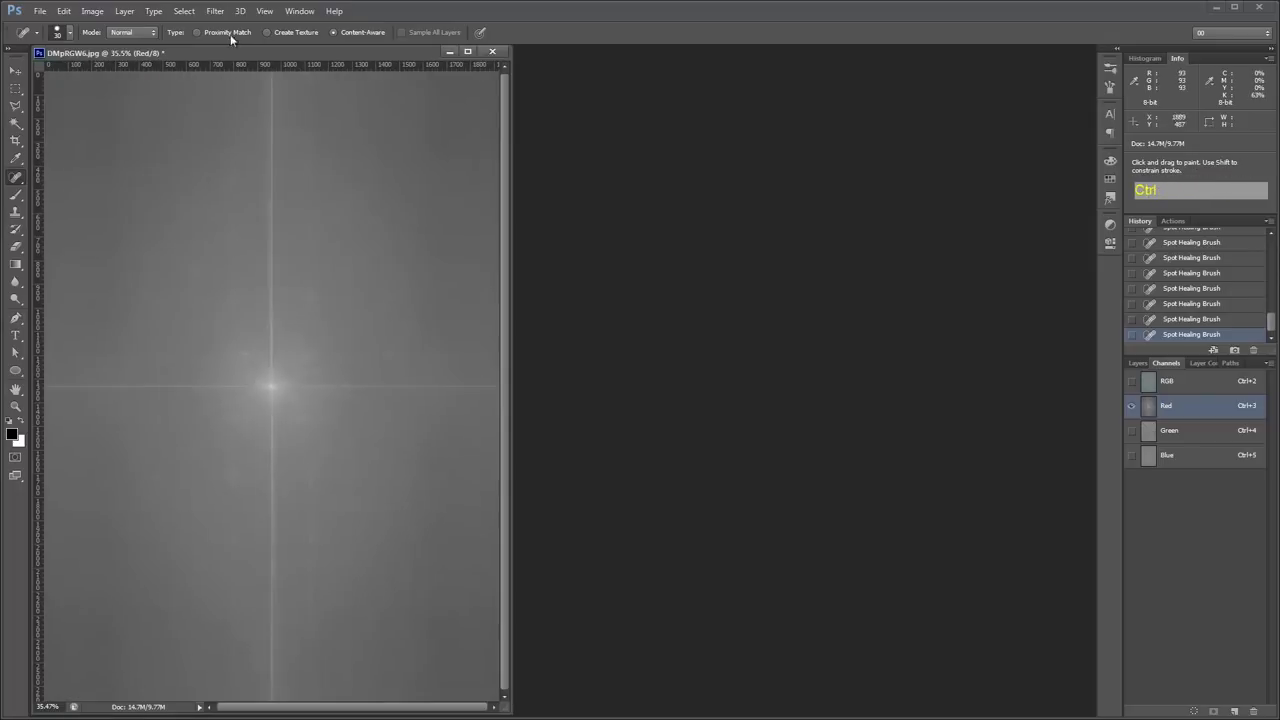
key("ctrl+alt+0")
left_click_drag(480, 300, 469, 477)
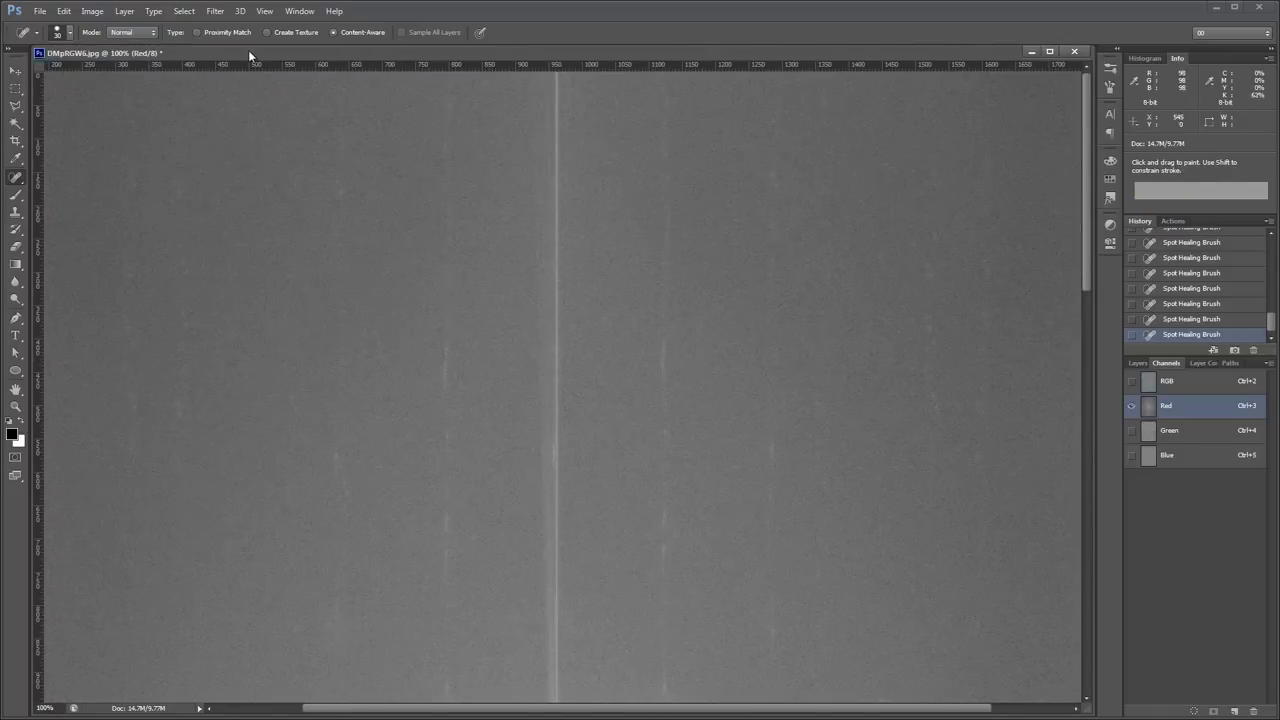
Step: Reactivate the composite RGB channel and convert the healed spectrum back into the photo with IFFT RGB
left_click(1162, 388)
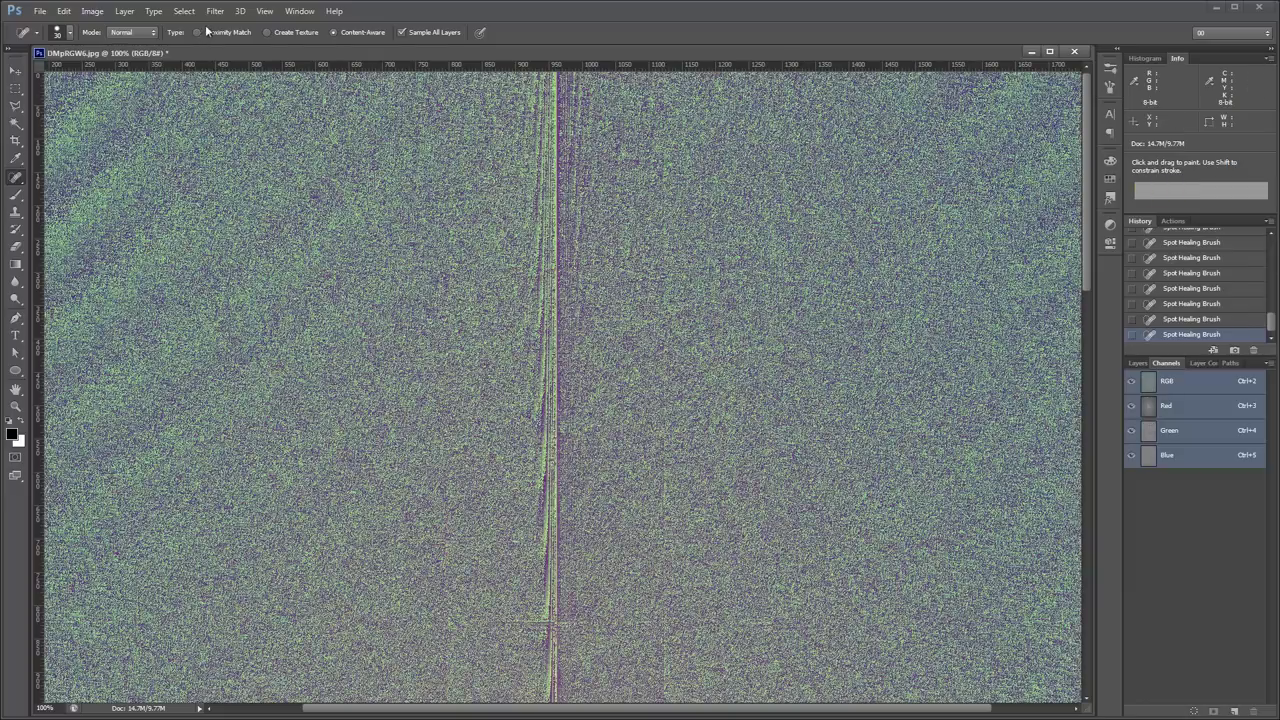
left_click(213, 11)
mouse_move(292, 276)
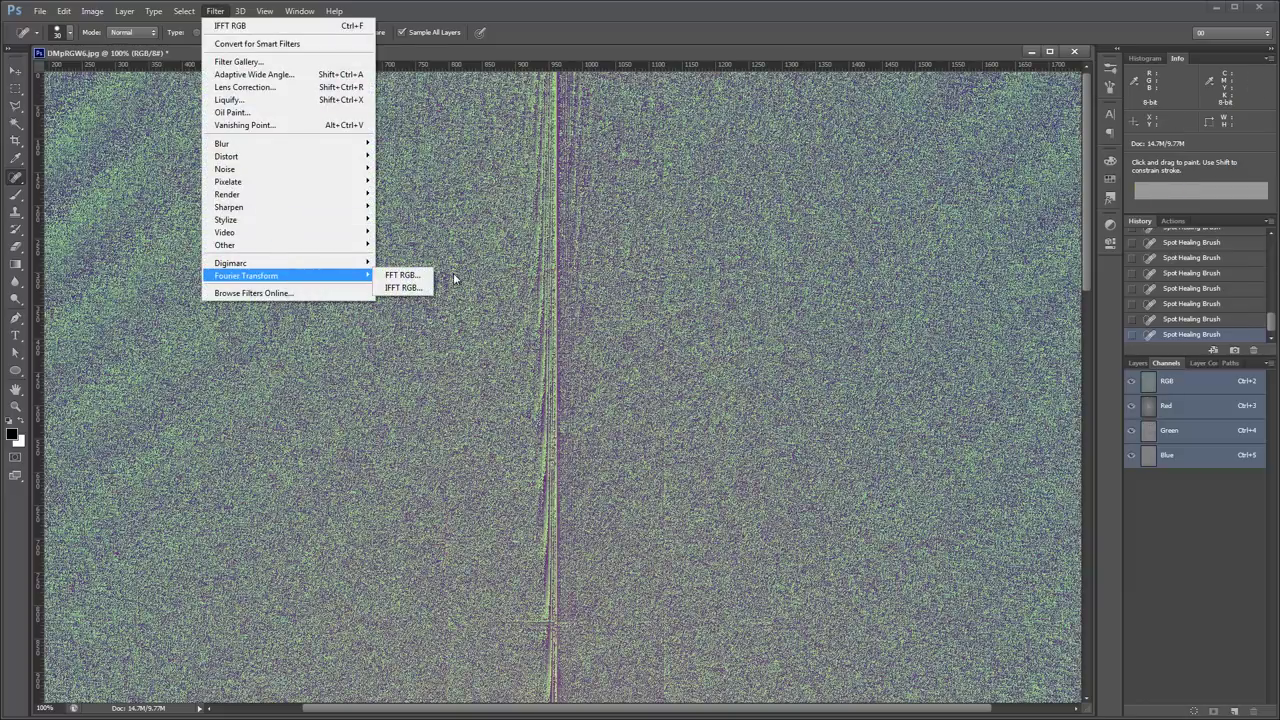
left_click(402, 288)
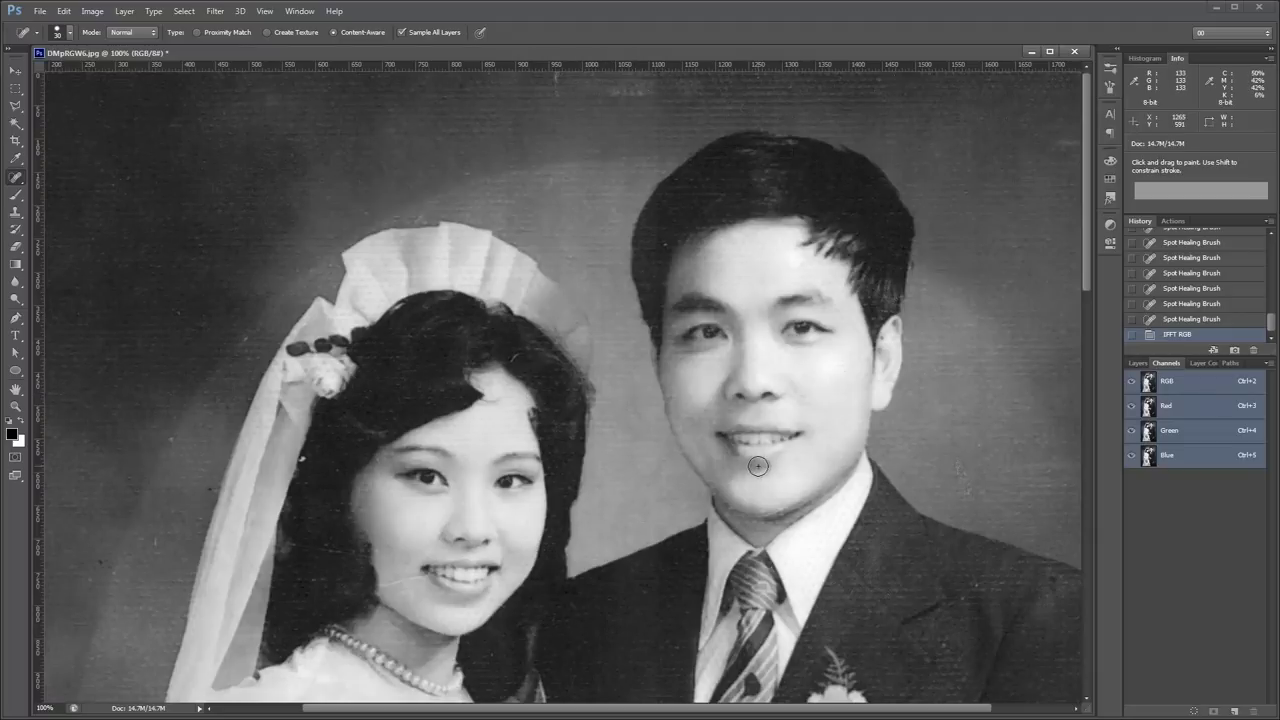
Step: Inspect the healed result at full size, from the faces down to the handbag and skirt and back, for leftover texture lines
left_click_drag(597, 514, 584, 105)
left_click_drag(483, 615, 499, 80)
left_click_drag(590, 490, 717, 426)
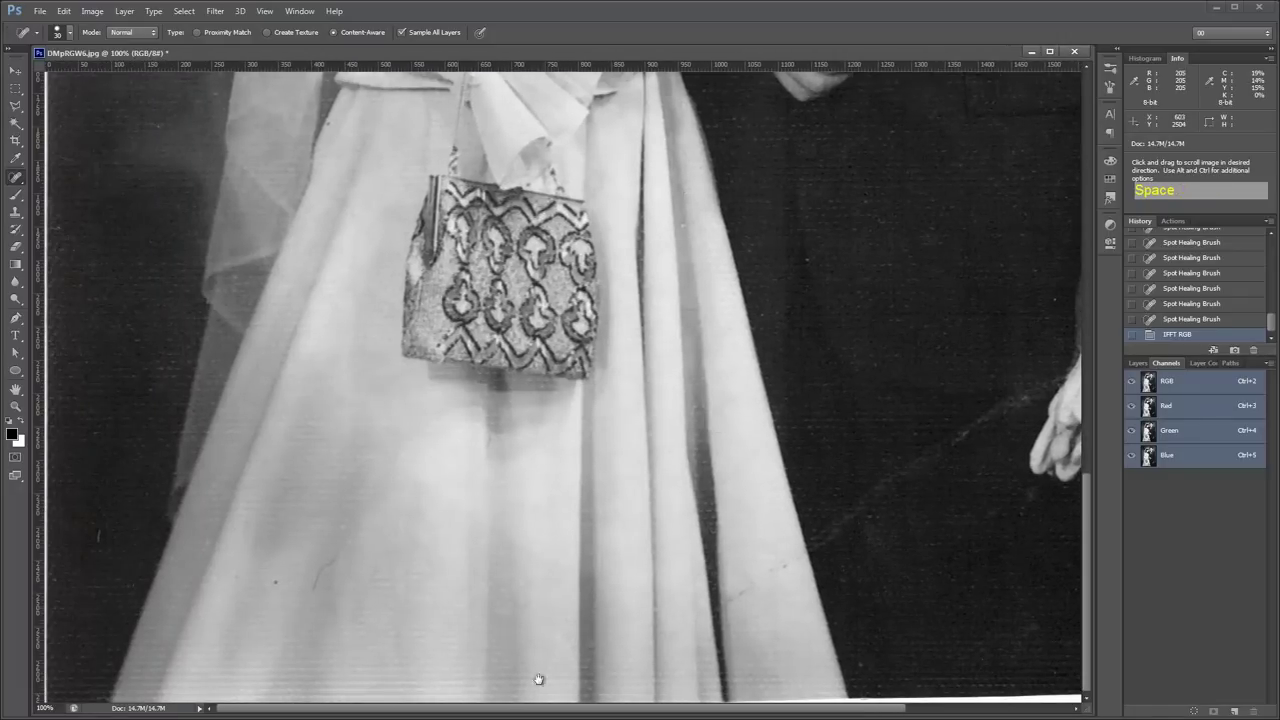
key("space")
left_click_drag(558, 324, 558, 630)
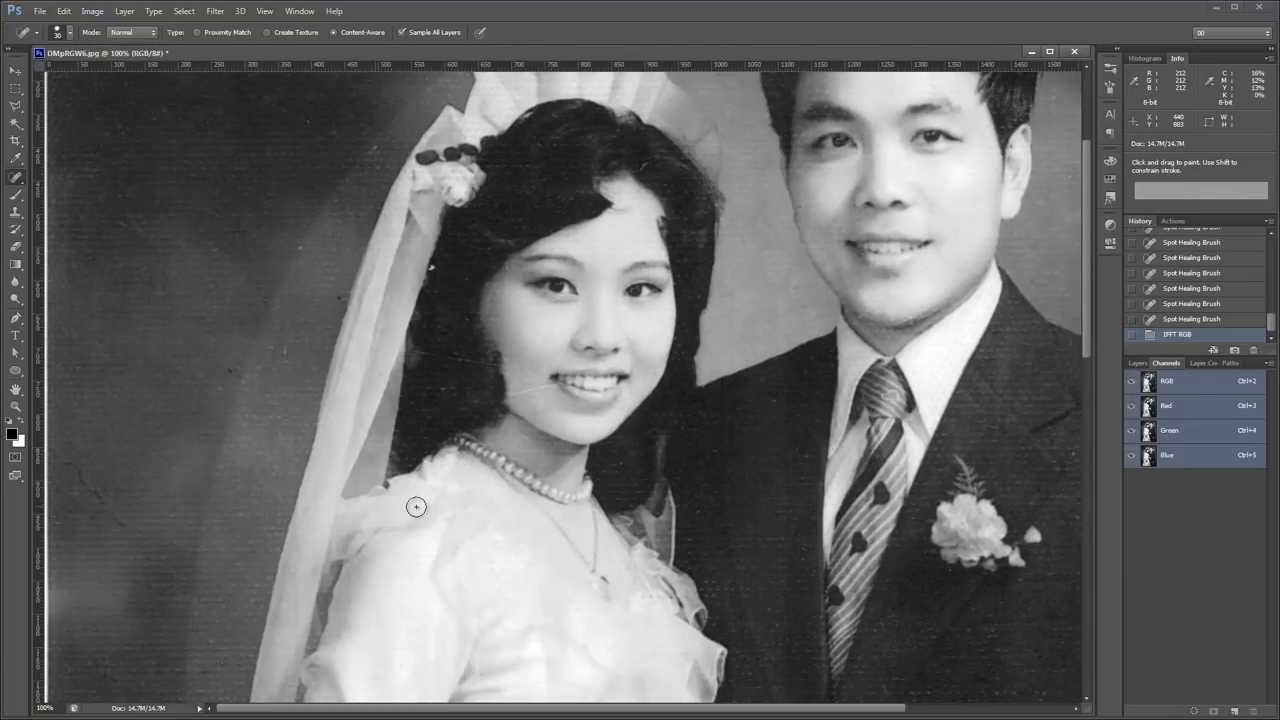
key("space")
left_click_drag(460, 270, 460, 463)
left_click_drag(698, 516, 261, 508)
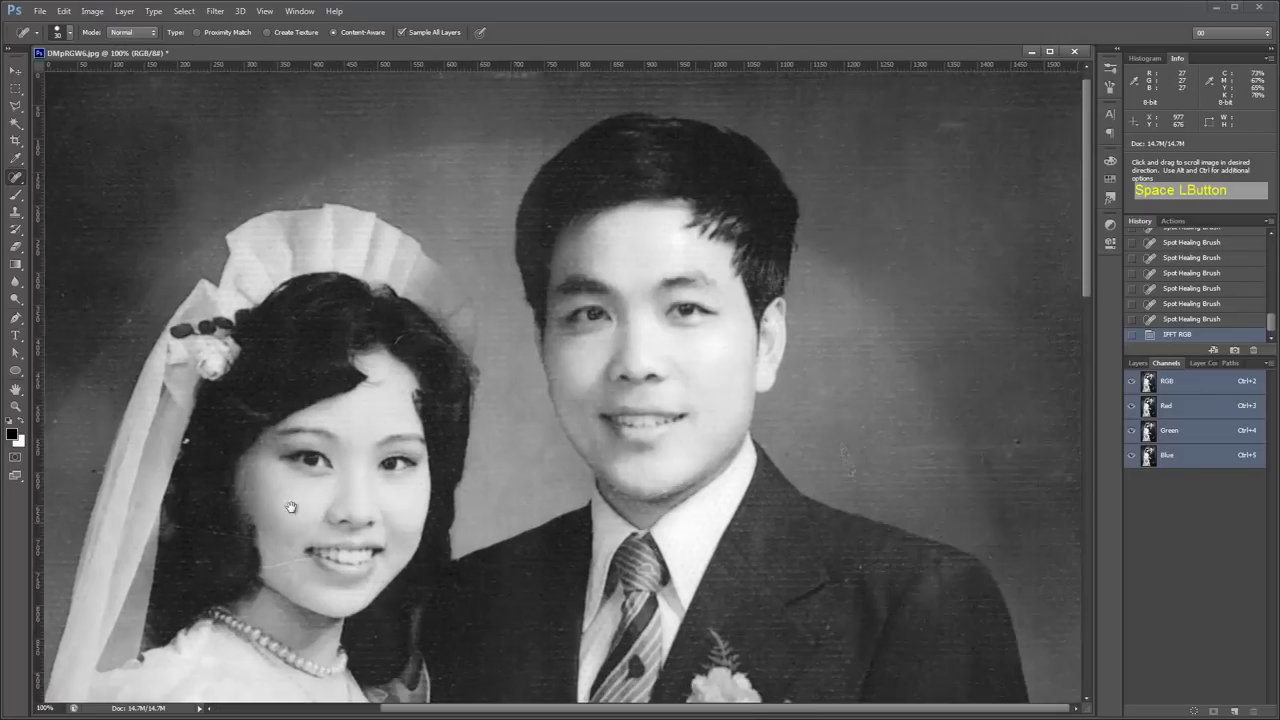
key("ctrl+r")
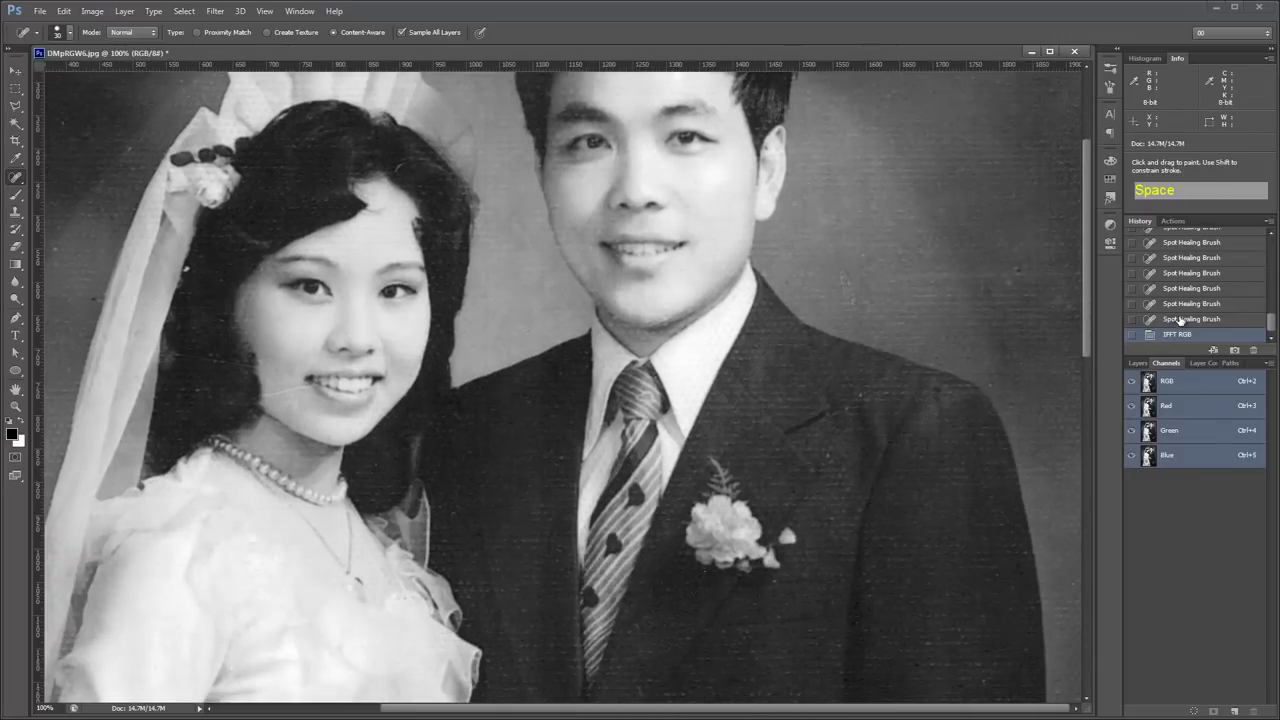
Step: Go back to the healed spectrum before the IFFT and spot-heal faint streaks in the Red channel's upper half at brush size 25
left_click(1186, 320)
left_click(1183, 404)
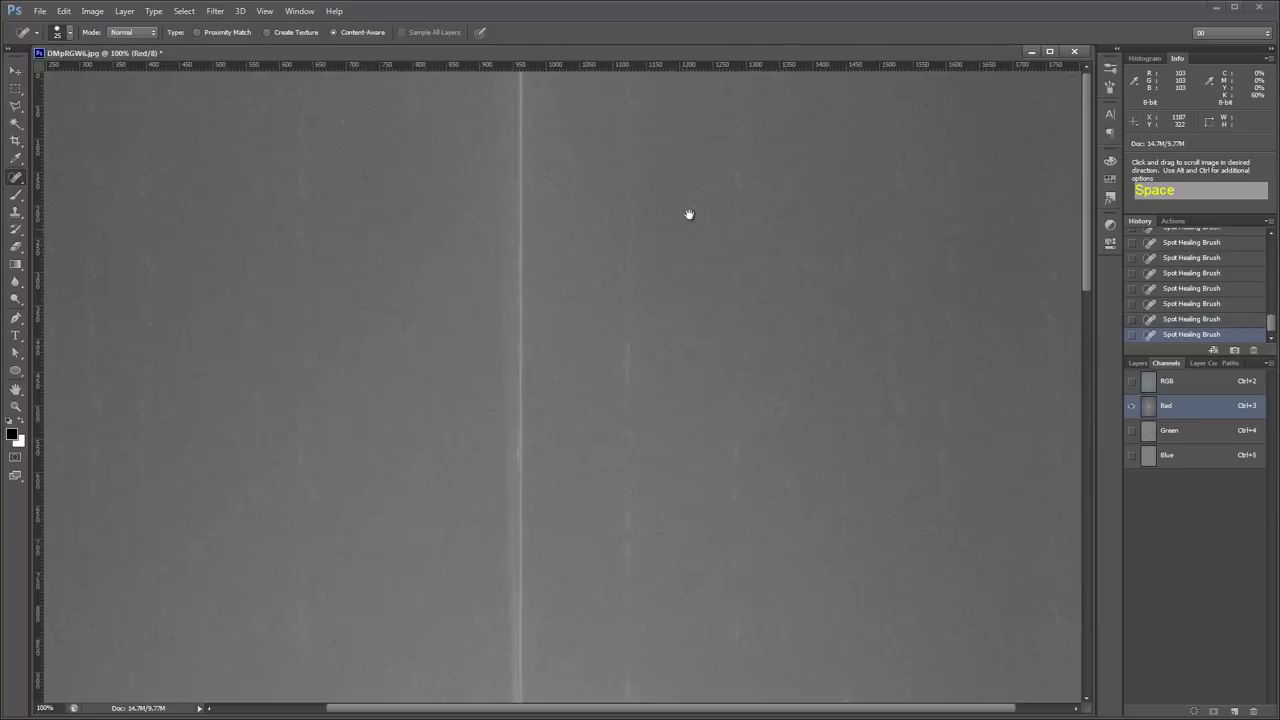
scroll(578, 94, "right", 1)
key("space")
left_click_drag(690, 692, 698, 357)
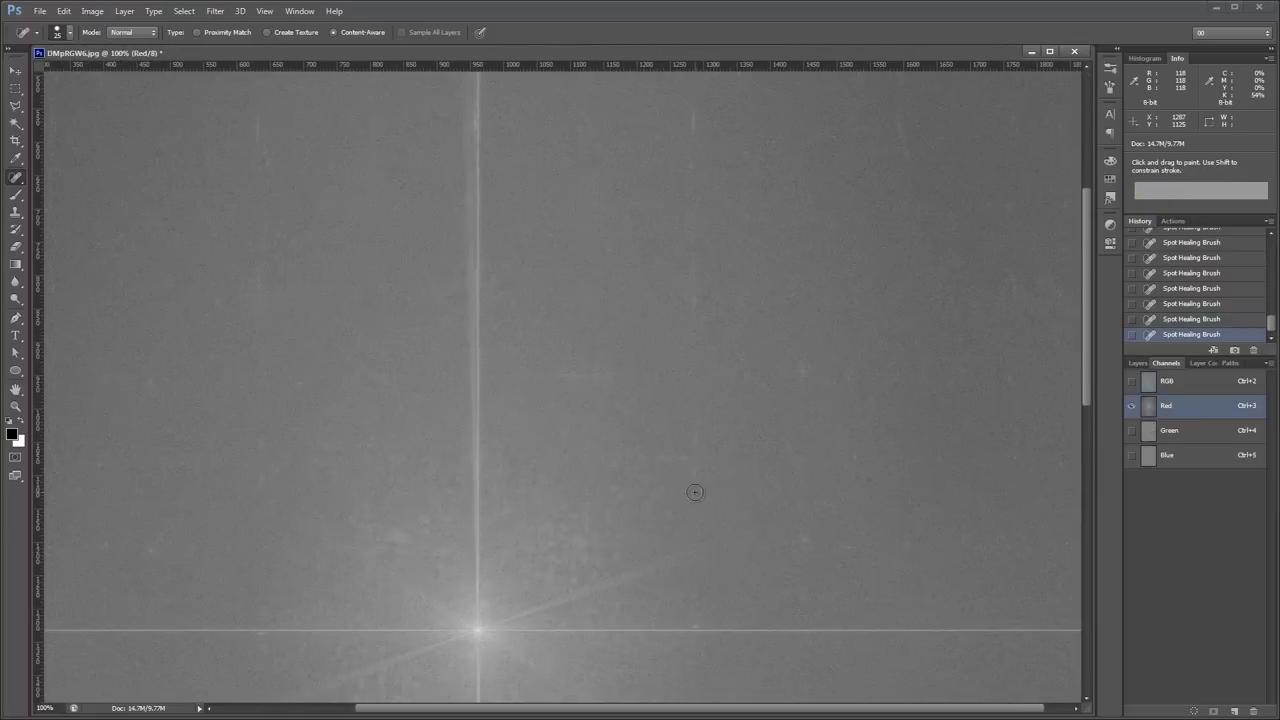
left_click(695, 493, "shift")
Step: Spot-heal the faint leftover streaks beside the vertical axis in the Red channel, working down into the lower half's left side
key("space")
mouse_move(499, 405)
left_mouse_down()
mouse_move(462, 503)
mouse_move(493, 233)
left_mouse_up()
key("space")
key("space")
left_click_drag(509, 287, 584, 387)
key("space")
left_click_drag(514, 650, 526, 434)
key("space")
left_click_drag(475, 512, 585, 100)
key("space")
left_click_drag(587, 480, 602, 304)
left_click(579, 684, "shift")
key("space")
mouse_move(817, 225)
left_mouse_down()
mouse_move(677, 486)
mouse_move(711, 458)
left_mouse_up()
left_click(389, 355)
Step: Spot-heal the faint leftover streaks right of the vertical axis in the lower half of the Red channel
key("space")
left_click_drag(406, 661, 430, 431)
mouse_move(762, 205)
left_mouse_down()
mouse_move(656, 640)
mouse_move(628, 230)
left_mouse_up()
left_click(616, 445)
key("space")
left_click(616, 697, "shift")
key("space")
mouse_move(755, 180)
left_mouse_down()
mouse_move(648, 518)
mouse_move(650, 639)
mouse_move(678, 135)
left_mouse_up()
left_click(657, 450)
key("space")
left_click(661, 663, "shift")
key("space")
mouse_move(250, 87)
left_mouse_down()
mouse_move(496, 557)
mouse_move(400, 92)
left_mouse_up()
left_click_drag(720, 100, 443, 480)
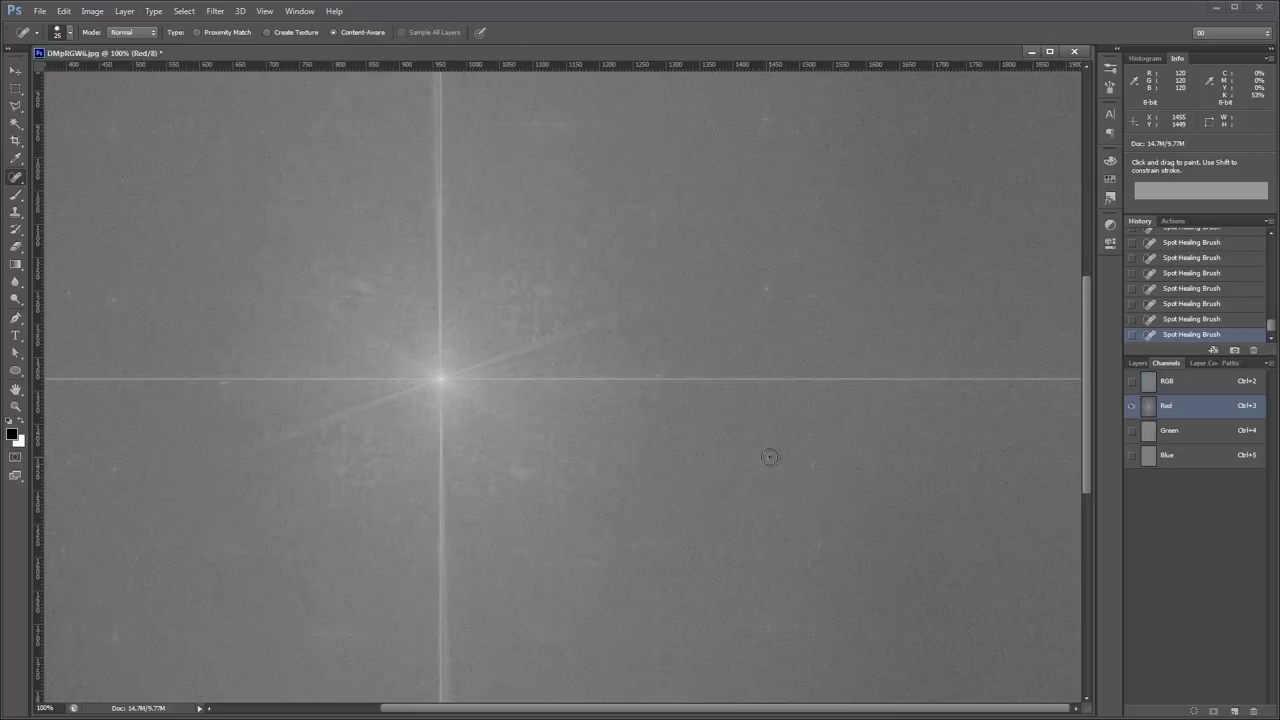
Step: Spot-heal the small faint dots farther out on both sides of the spectrum's centre in the Red channel
left_click(768, 291)
left_click(816, 298)
key("space")
left_click_drag(832, 170, 822, 464)
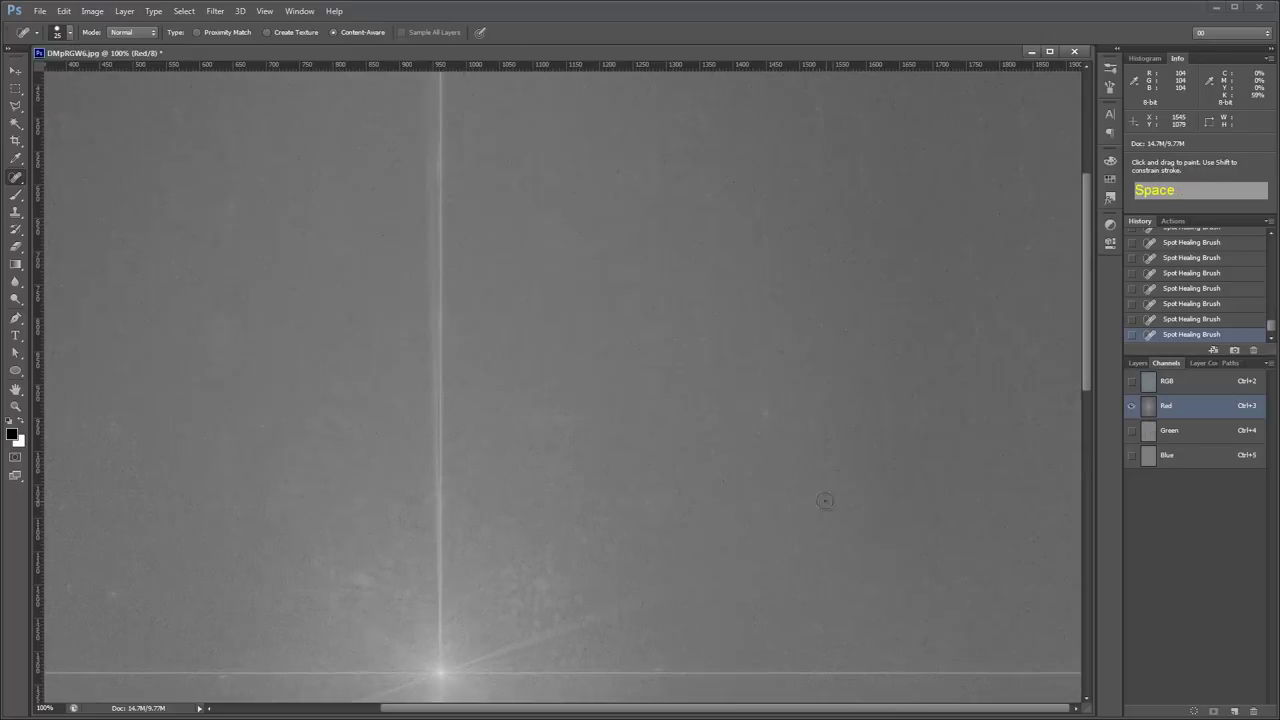
scroll(749, 409, "left", 5)
scroll(360, 403, "down", 1)
key("space")
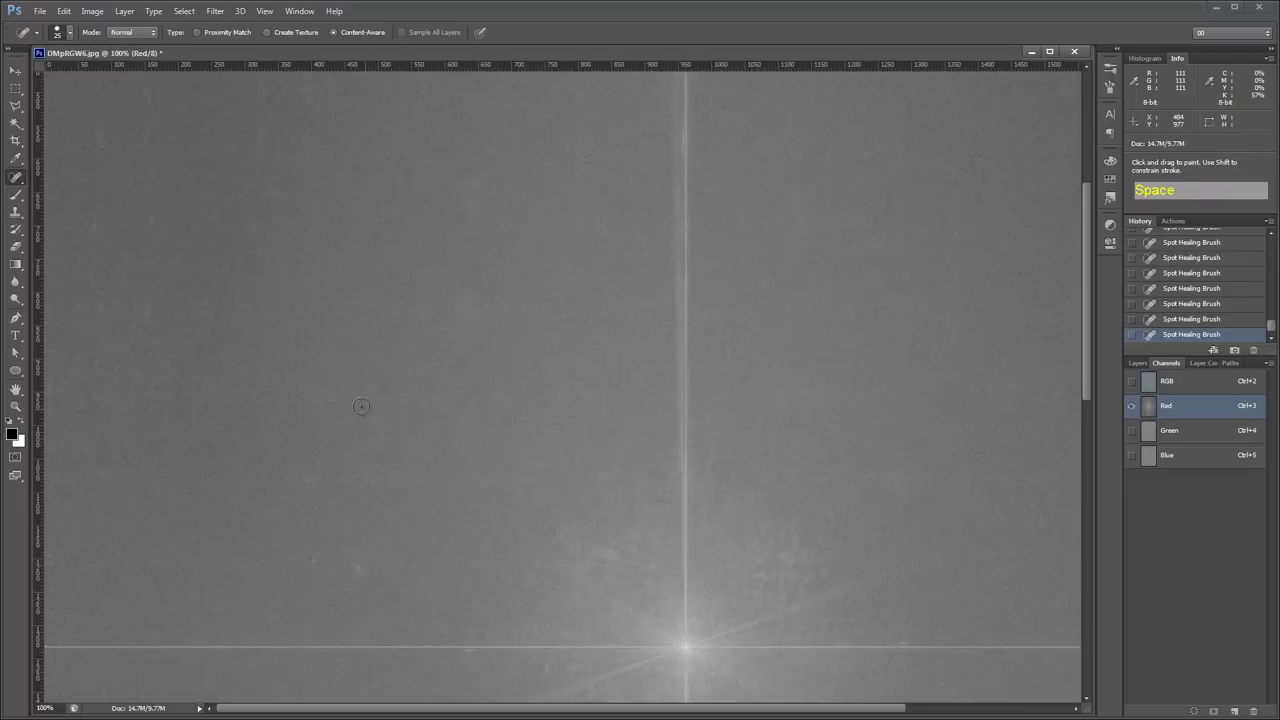
key("space")
left_click_drag(375, 650, 360, 63)
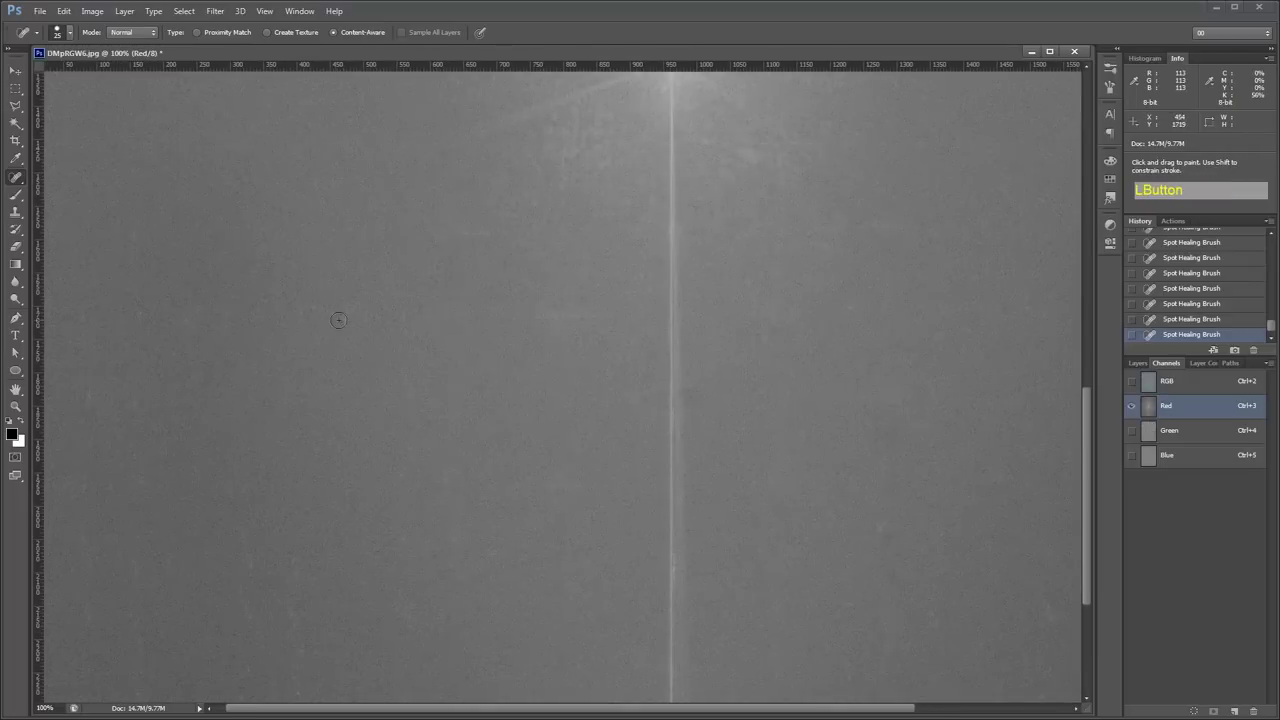
left_click_drag(731, 606, 474, 414)
key("ctrl+minus")
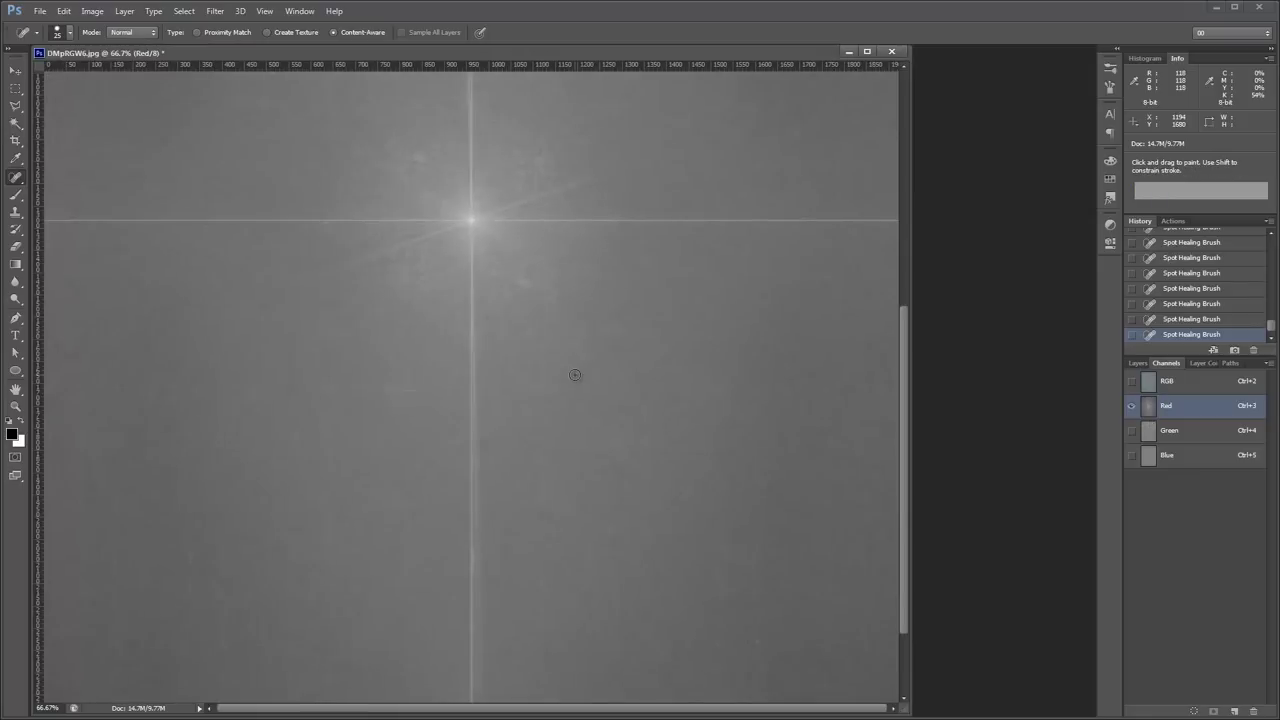
Step: Restore the composite RGB channel and apply IFFT RGB to the more thoroughly healed spectrum
key("ctrl+2")
left_click(214, 11)
mouse_move(286, 275)
left_click(410, 289)
Step: Examine the new result at 100%, covering the hands, faces, skirt, suit and lower edge, for remaining texture lines
key("ctrl+alt+0")
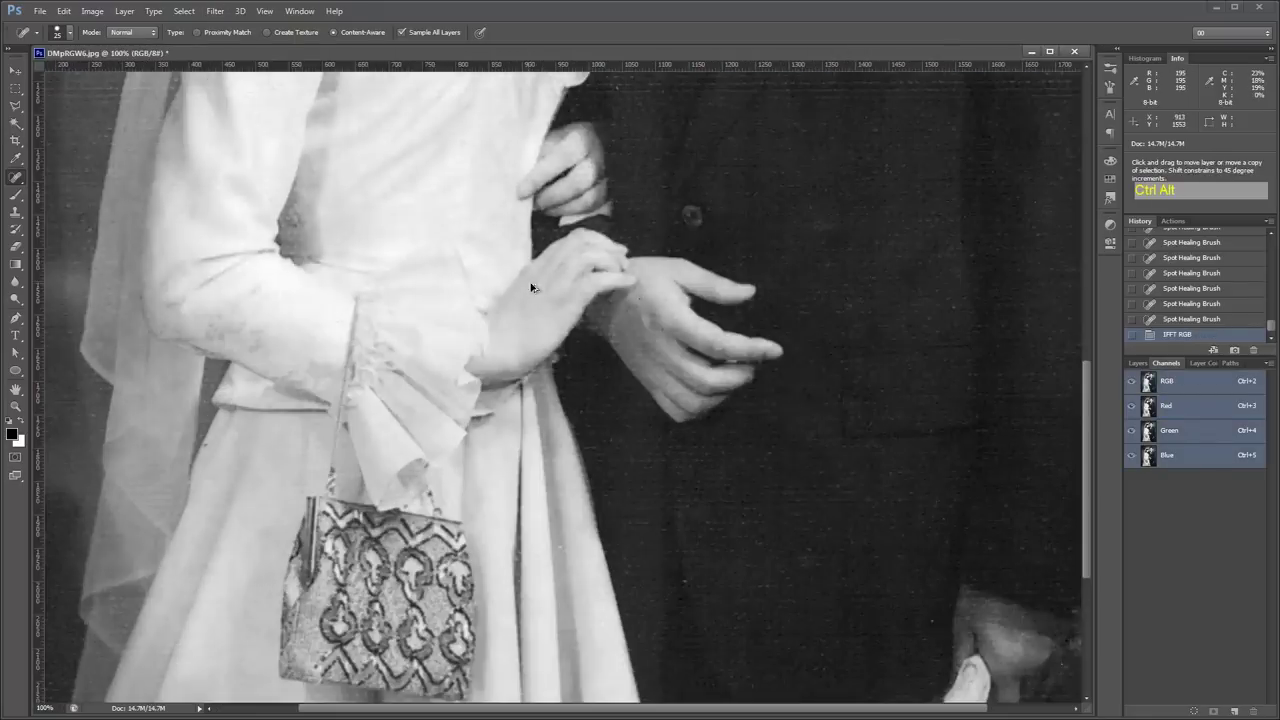
key("space")
left_click_drag(530, 283, 590, 650)
left_click_drag(505, 150, 606, 360)
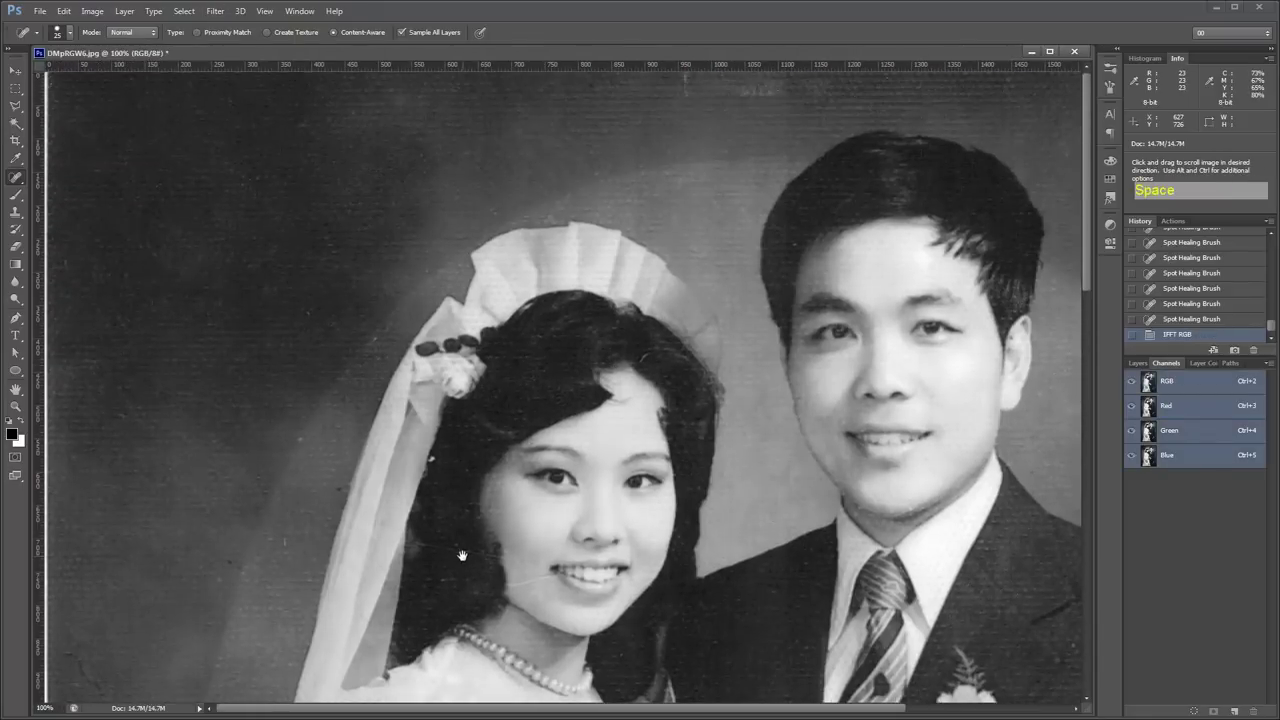
left_click_drag(462, 555, 690, 80)
left_click_drag(494, 666, 520, 130)
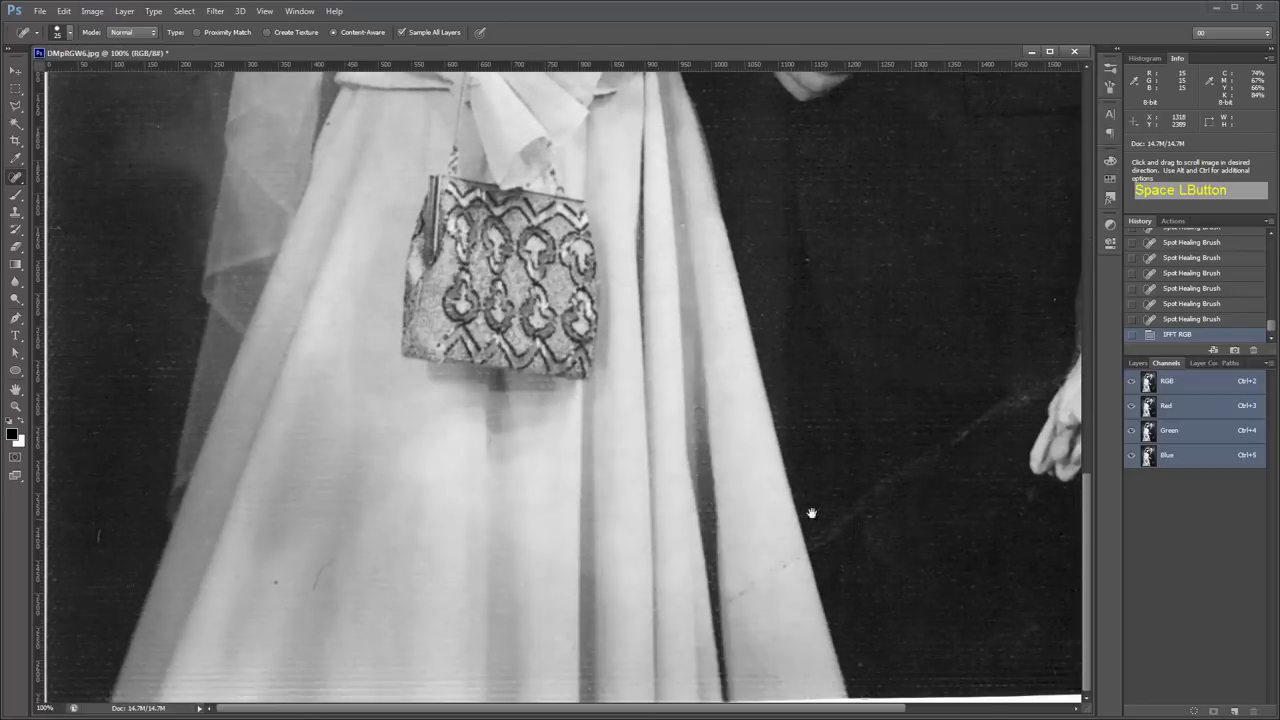
left_click_drag(700, 480, 454, 413)
left_click_drag(834, 240, 474, 591)
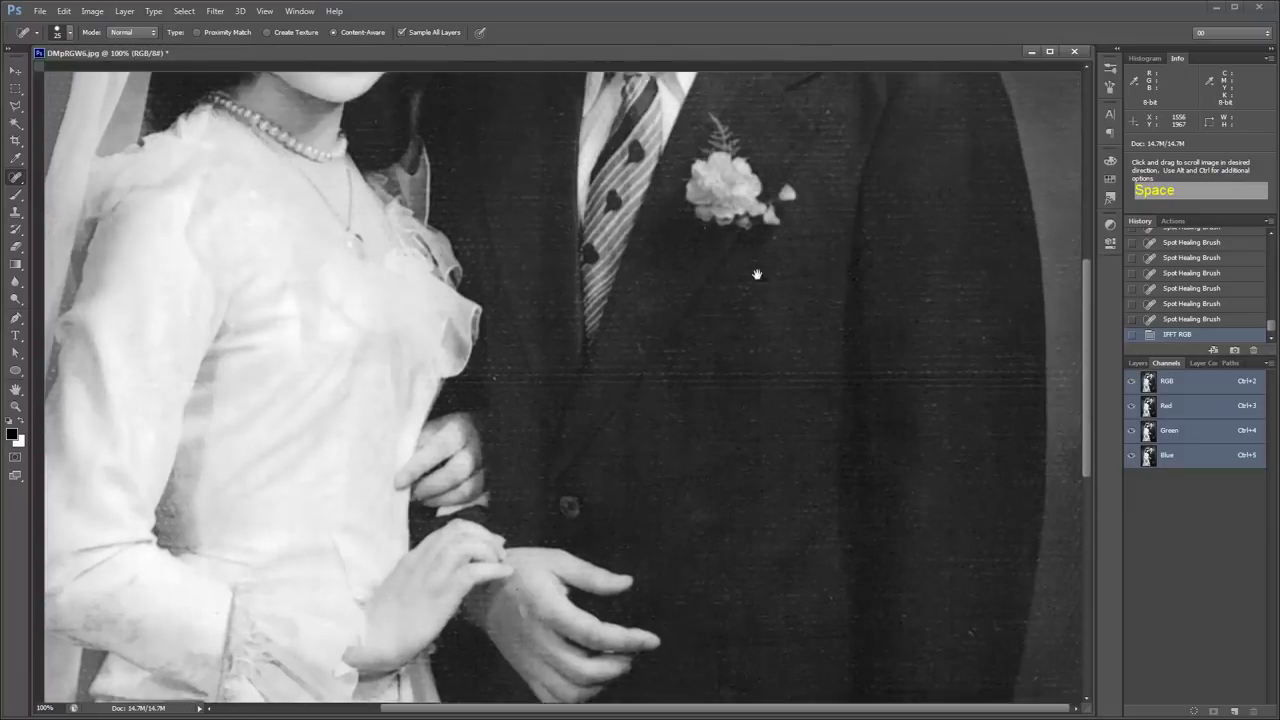
left_click_drag(700, 320, 600, 640)
left_click_drag(808, 212, 652, 365)
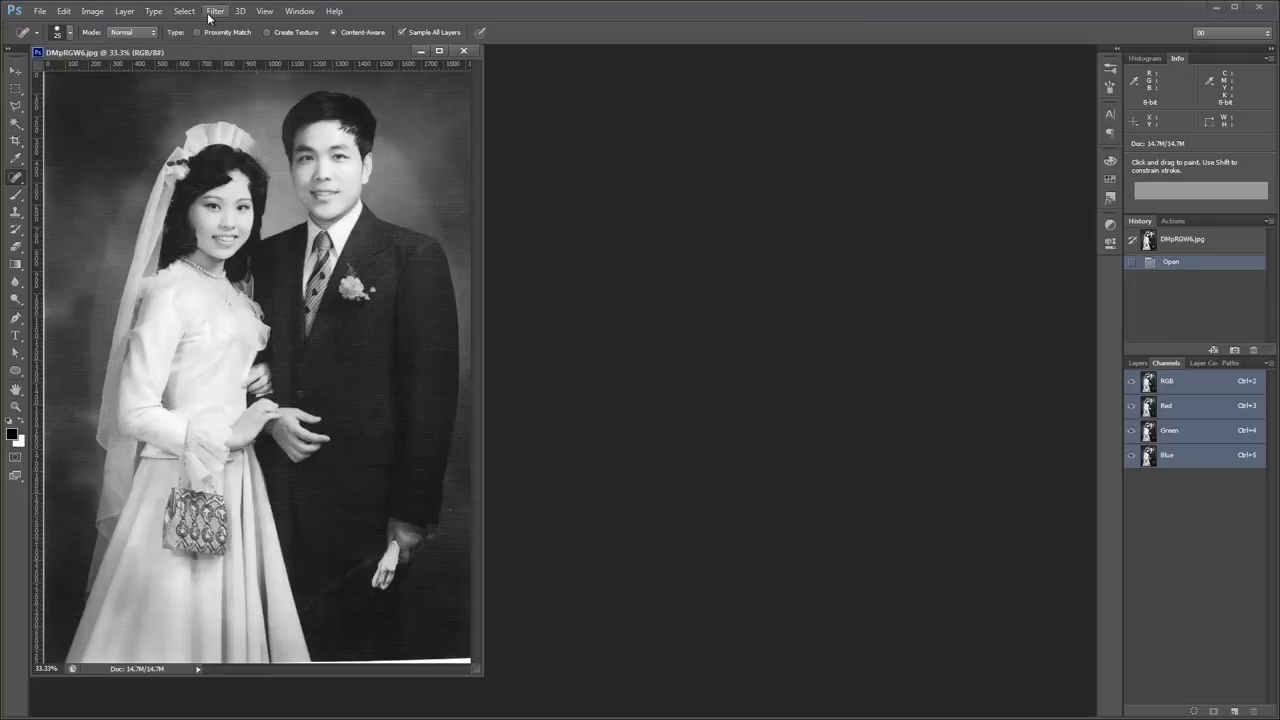
Step: Apply the FFT RGB Fourier transform to the freshly opened wedding photo
left_click(211, 13)
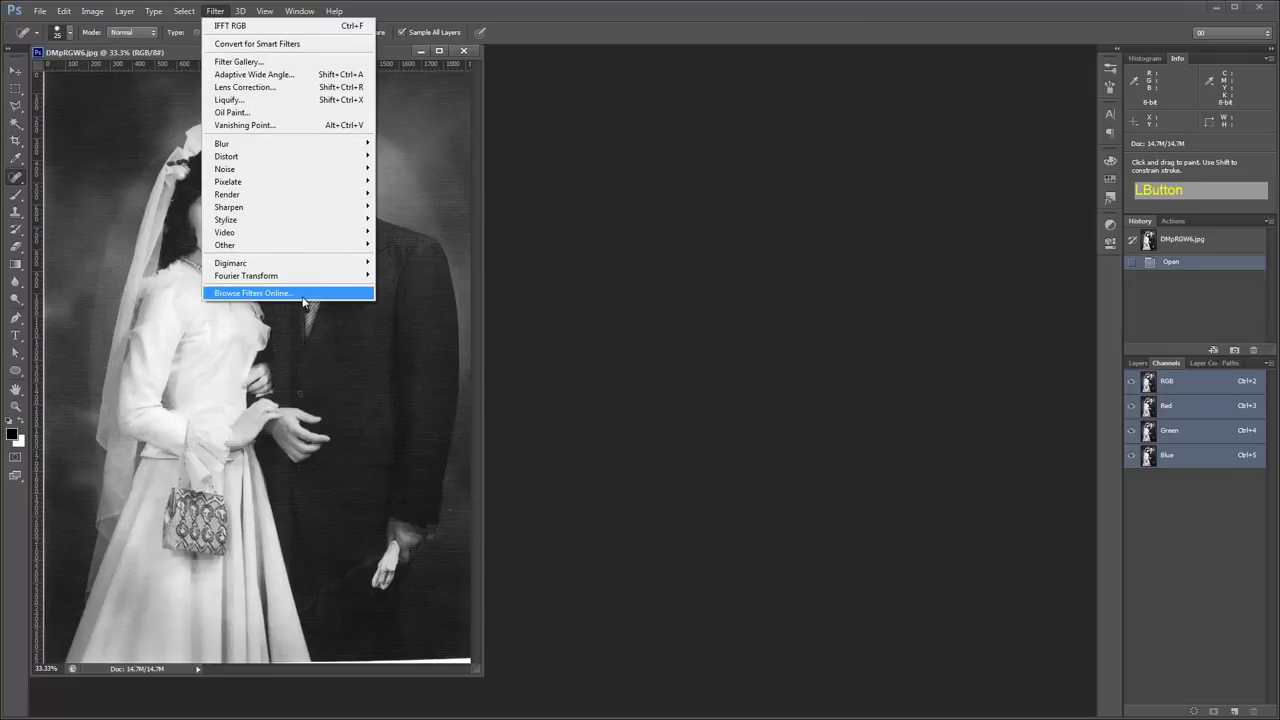
mouse_move(320, 280)
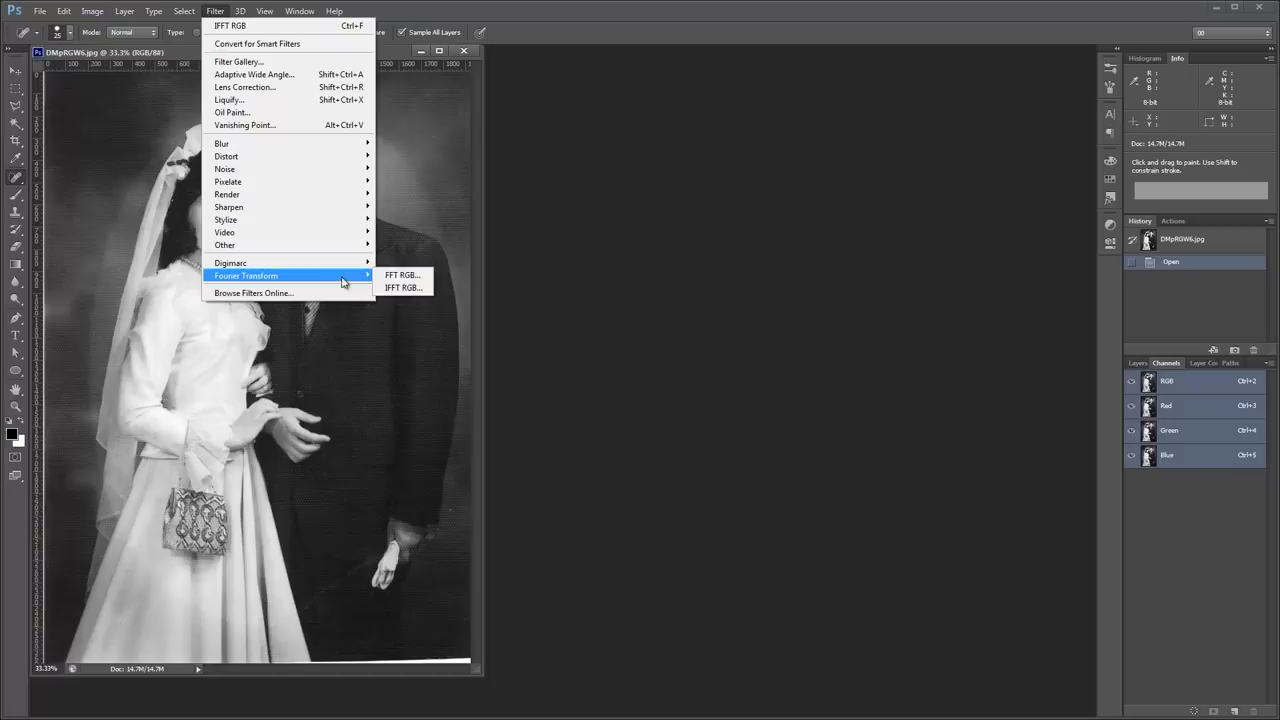
left_click(407, 277)
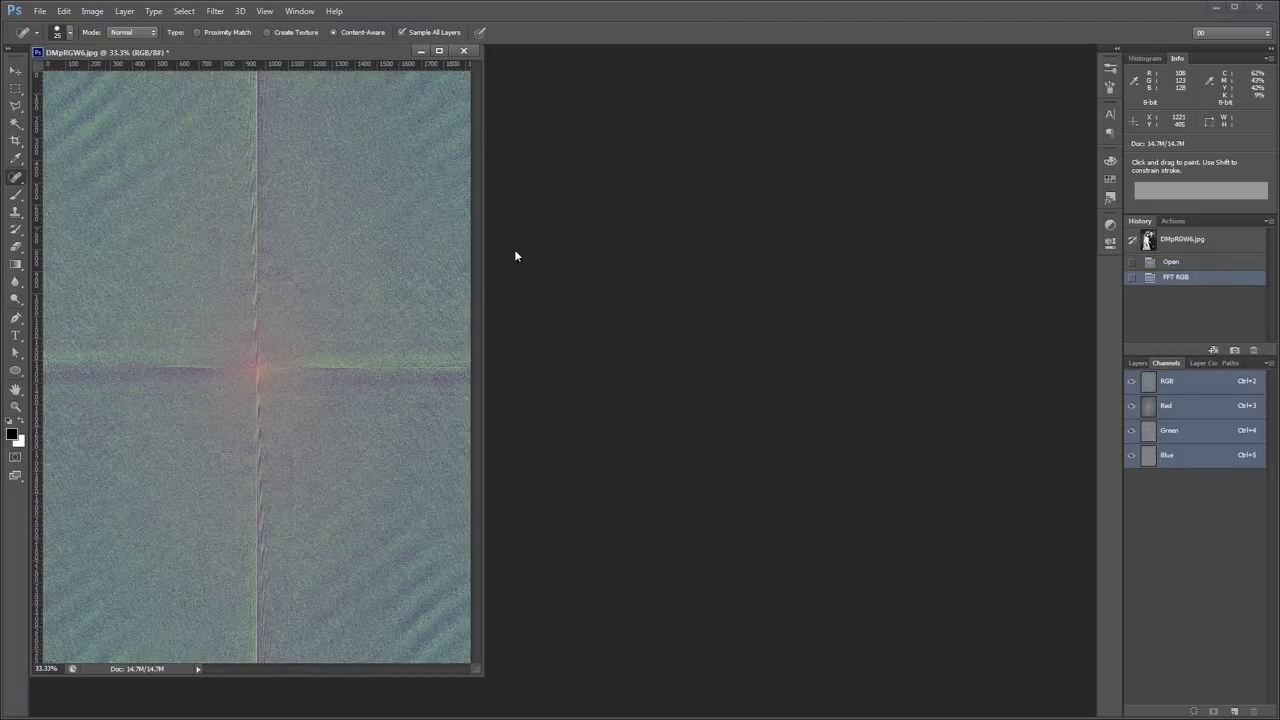
Step: Isolate the Red channel and brush black dots over the ten bright spikes flanking the vertical axis above the spectrum's centre
left_click(1167, 407)
key("ctrl+1")
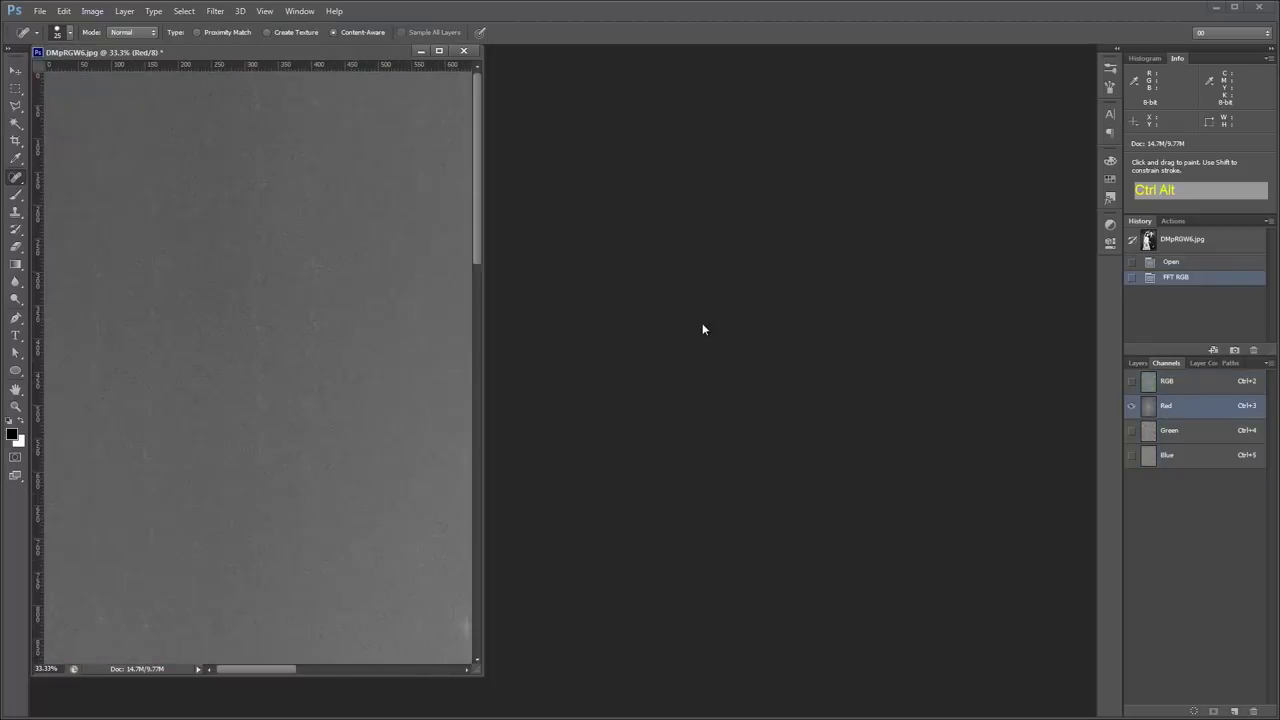
mouse_move(629, 174)
left_mouse_down()
mouse_move(423, 423)
mouse_move(423, 516)
left_mouse_up()
key("b")
left_click(220, 365)
left_click(330, 279)
left_click(330, 447)
left_click(222, 537)
left_click(330, 617)
left_click(548, 446)
left_click(548, 614)
left_click(657, 527)
left_click(655, 360)
left_click(548, 277)
Step: Brush black dots over the spikes below the spectrum's centre, on both sides of the vertical axis and on the axis itself
key("space")
left_click_drag(520, 657, 480, 200)
left_click(375, 205)
left_click(266, 291)
left_click(375, 373)
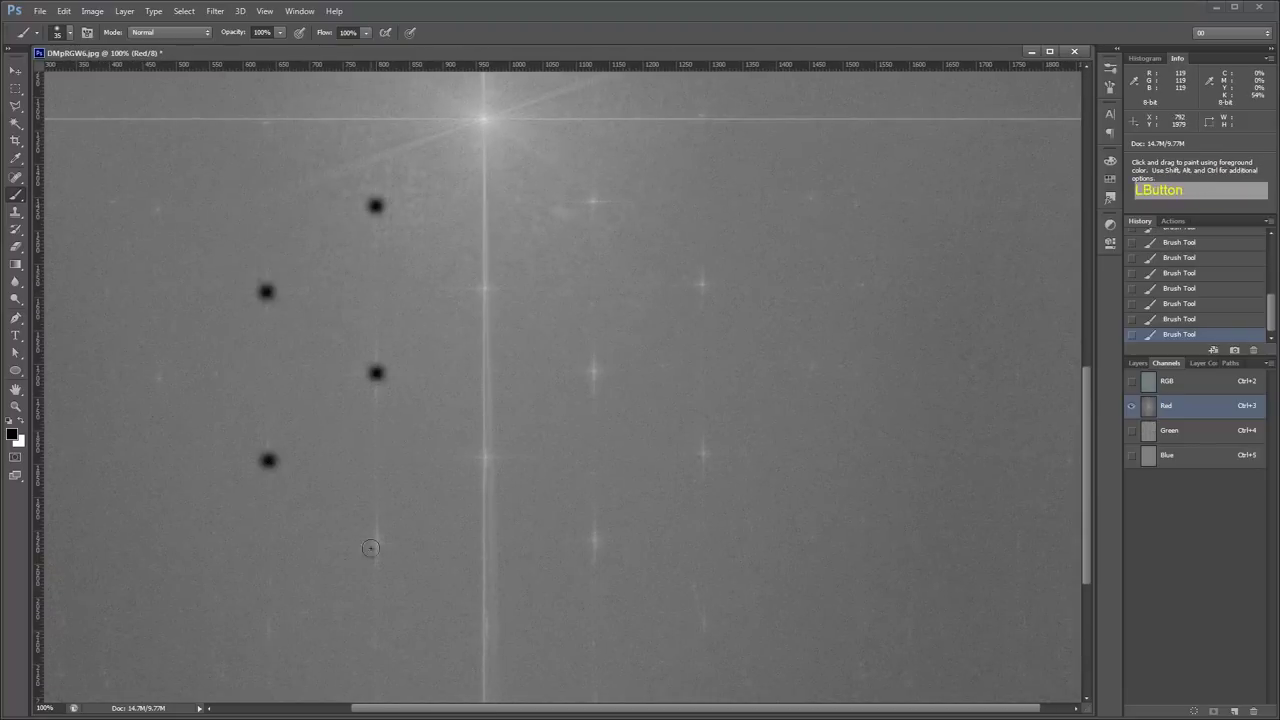
left_click(377, 541)
left_click(595, 541)
left_click(704, 454)
left_click(595, 373)
left_click(704, 286)
left_click(594, 202)
left_click(486, 289)
left_click(485, 459)
Step: Mask the two bright spikes on the vertical axis above the spectrum's centre with black brush dots
key("space")
left_click_drag(514, 257, 499, 475)
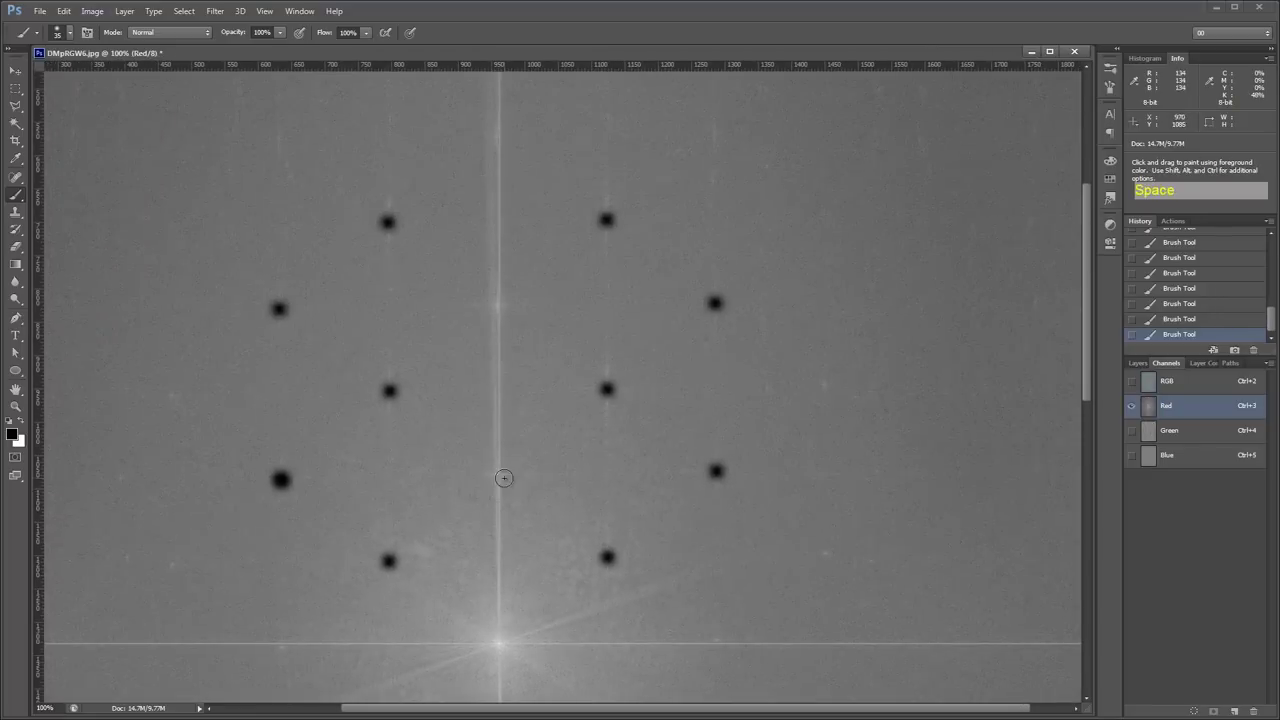
left_click(499, 475)
left_click(499, 305)
key("space")
mouse_move(531, 590)
left_mouse_down()
mouse_move(406, 443)
mouse_move(277, 334)
left_mouse_up()
key("ctrl+alt+0")
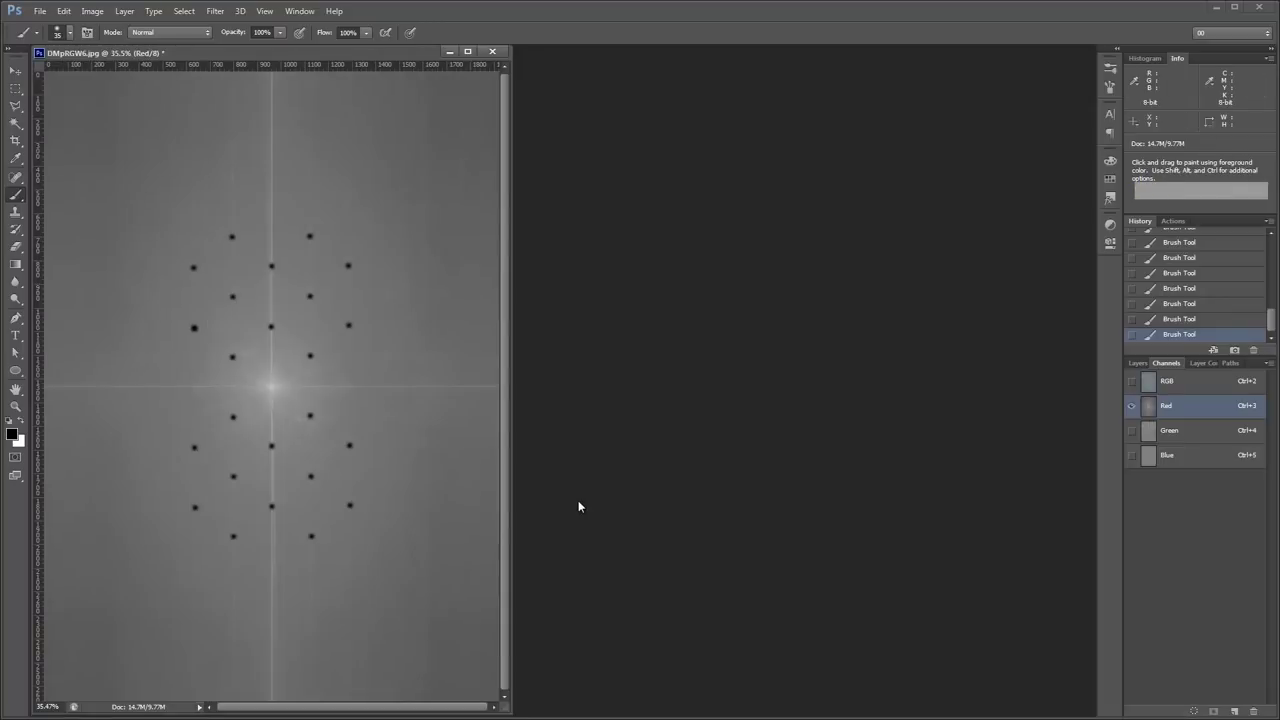
Step: Mask the fainter outermost spikes on the vertical axis, one below and one above the centre, with black brush dots
key("ctrl+1")
key("space")
left_click_drag(563, 506, 480, 169)
left_click(480, 556)
key("space")
left_click_drag(503, 369, 511, 442)
left_click(512, 447)
Step: Restore the composite RGB channel and apply IFFT RGB to the brush-masked spectrum
key("ctrl+0")
key("ctrl+plus")
key("ctrl+plus")
key("ctrl+plus")
key("space")
left_click_drag(420, 220, 350, 246)
key("ctrl+2")
left_click(215, 11)
mouse_move(300, 271)
left_click(415, 288)
Step: Compare the brush-masked DMpRGW6.jpg with FFT_healing.jpg at 100% on the couple's faces and background, alternating between the two for remaining texture lines
key("ctrl+0")
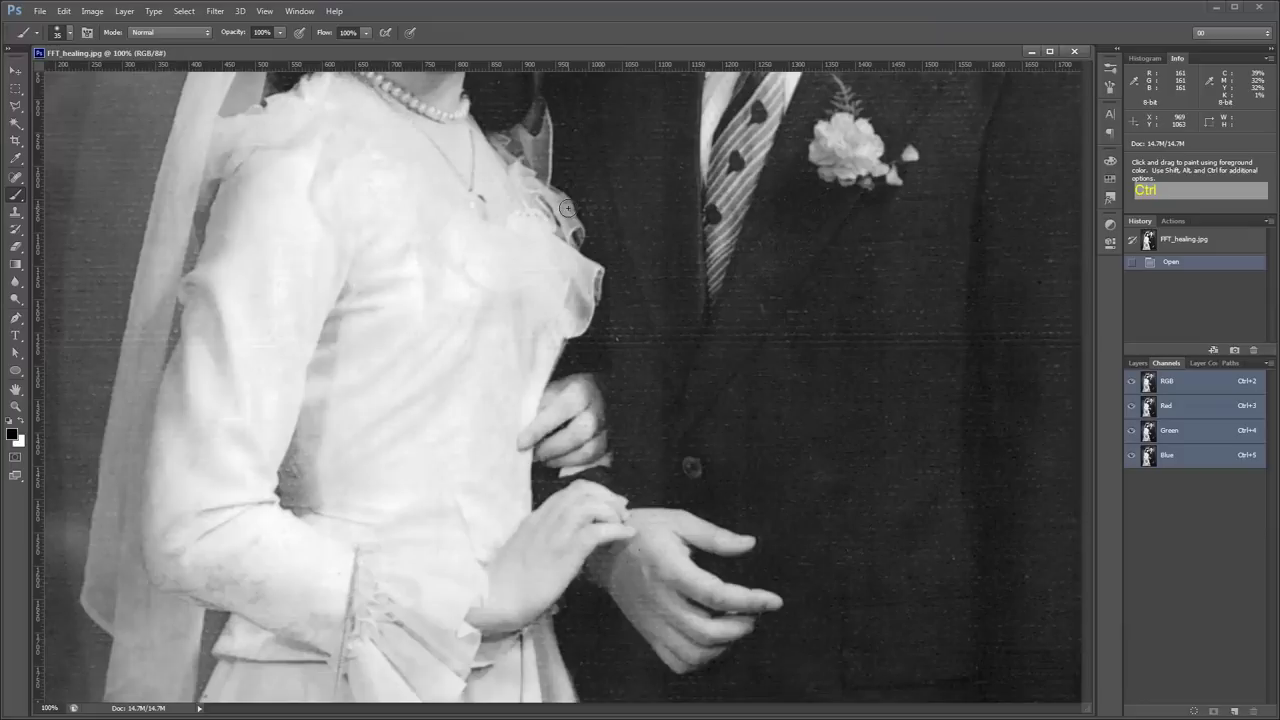
key("space")
left_click_drag(489, 186, 529, 466)
left_click_drag(538, 187, 947, 591)
left_click_drag(230, 152, 371, 337)
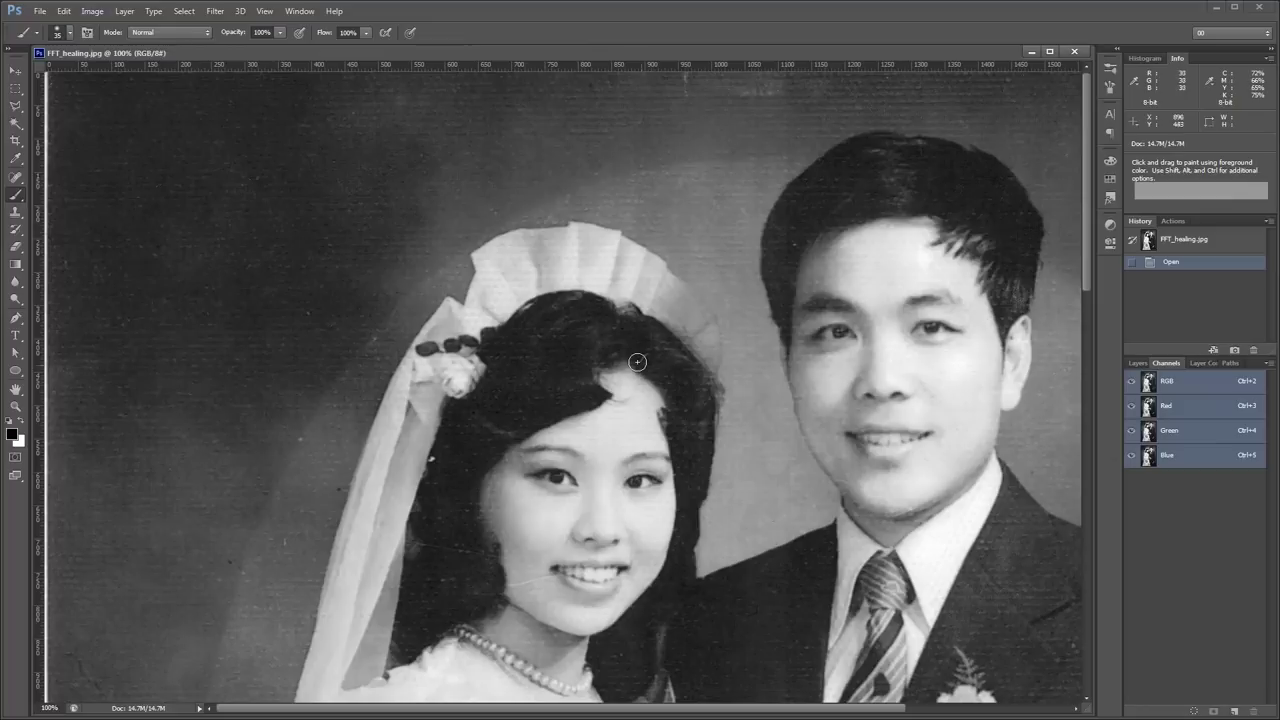
key("ctrl")
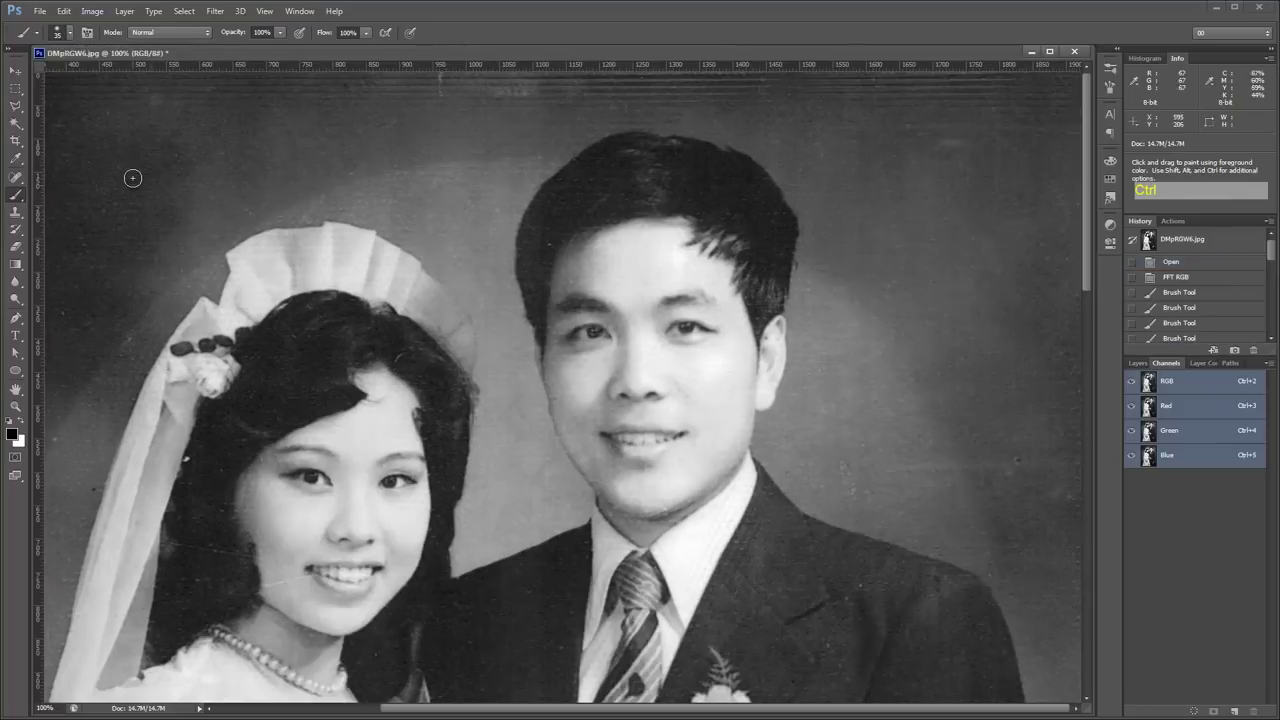
key("space")
left_click_drag(456, 445, 722, 482)
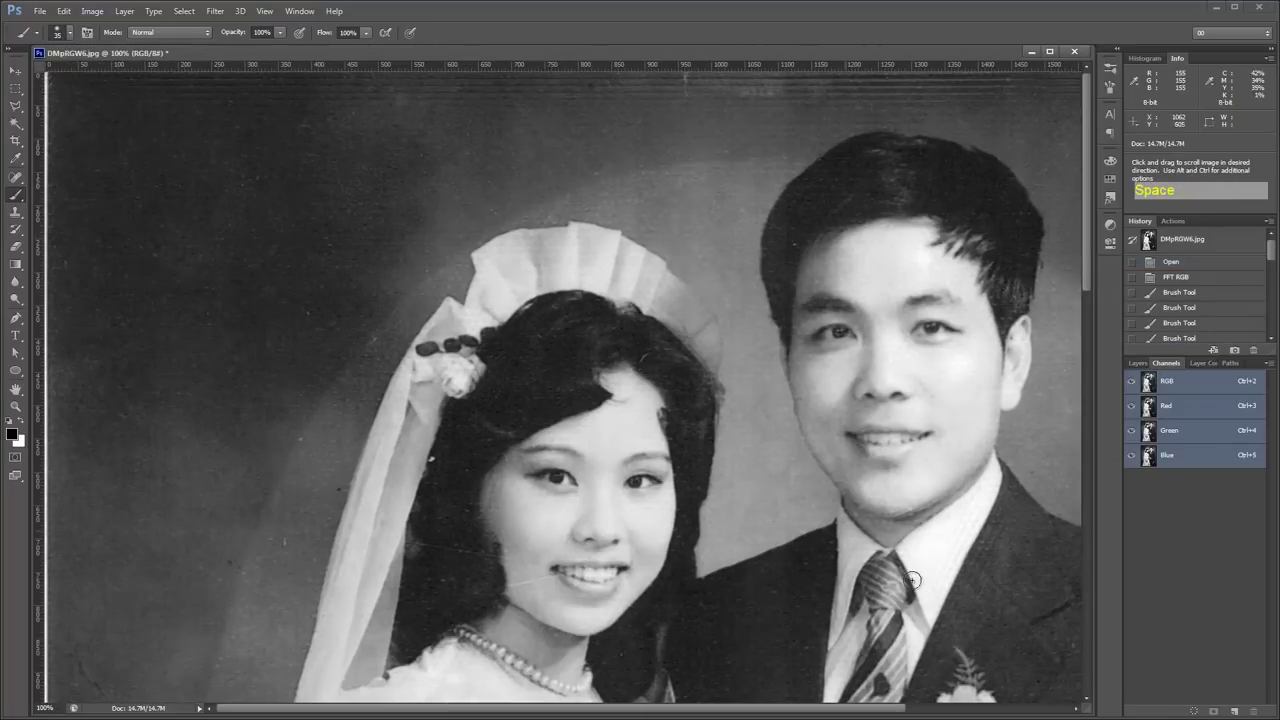
key("ctrl+Tab")
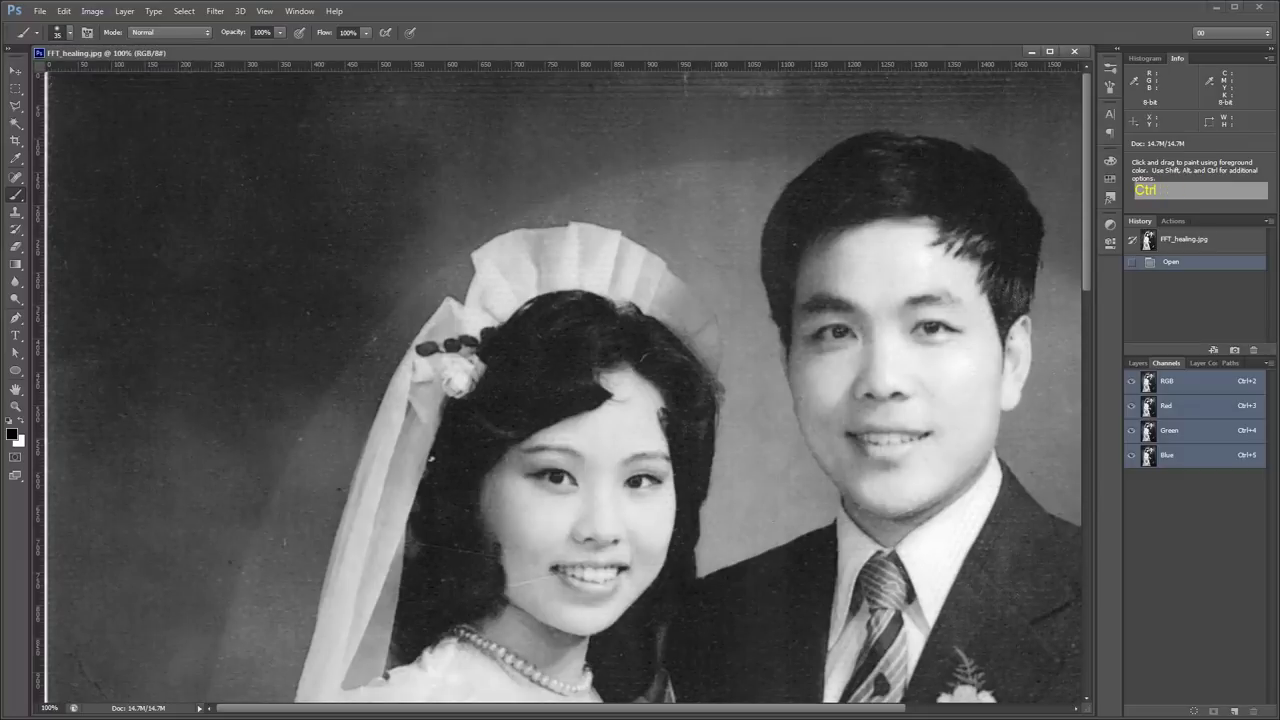
key("ctrl+Tab")
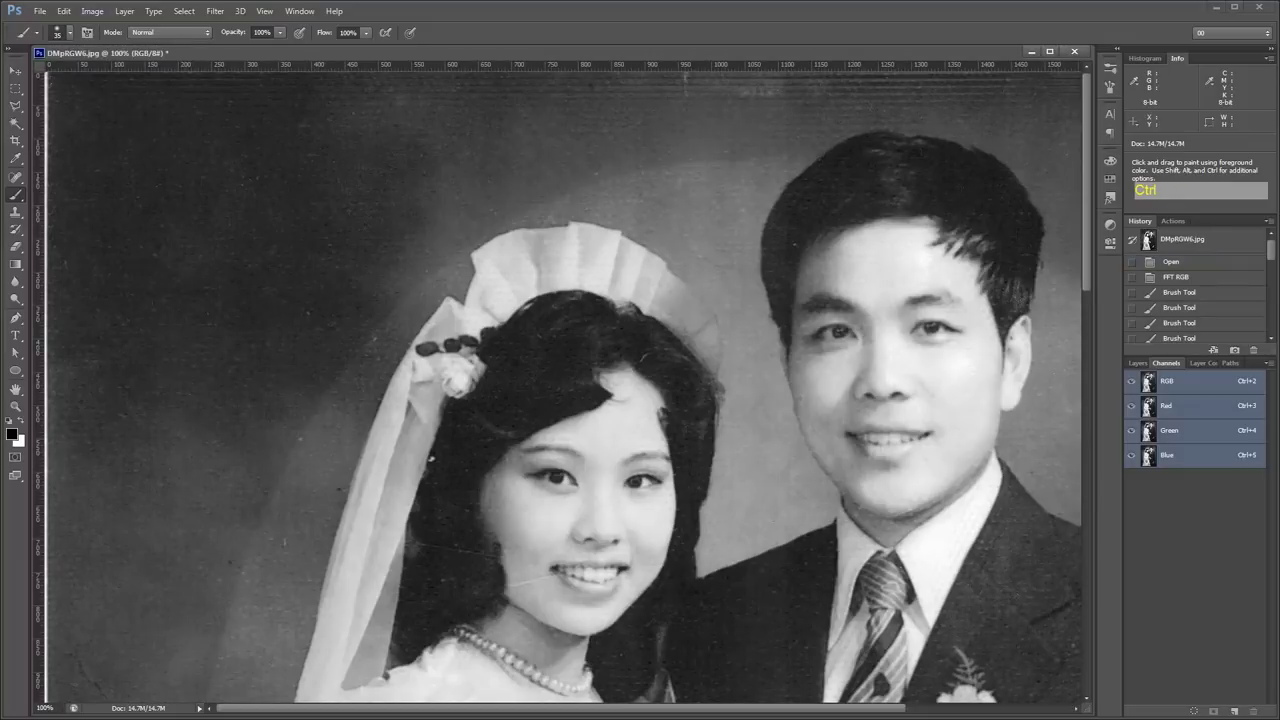
key("ctrl+Tab")
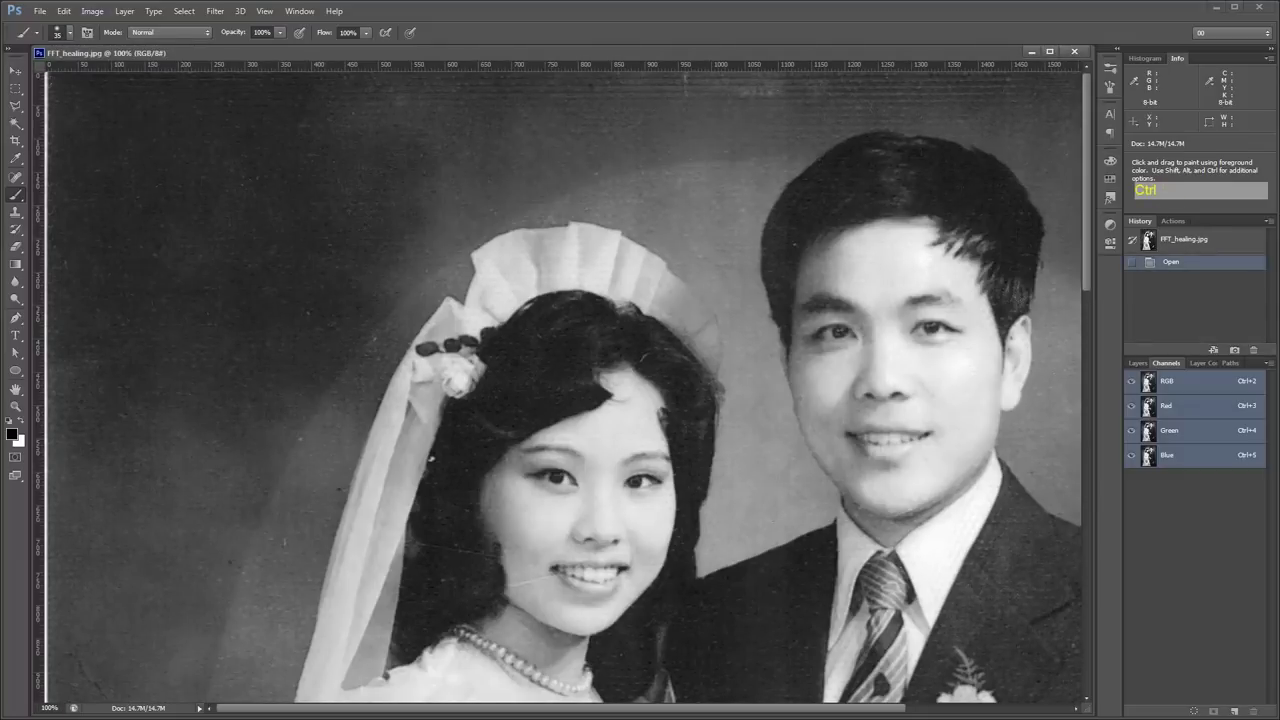
key("ctrl+Tab")
key("ctrl+Tab")
key("ctrl+Tab")
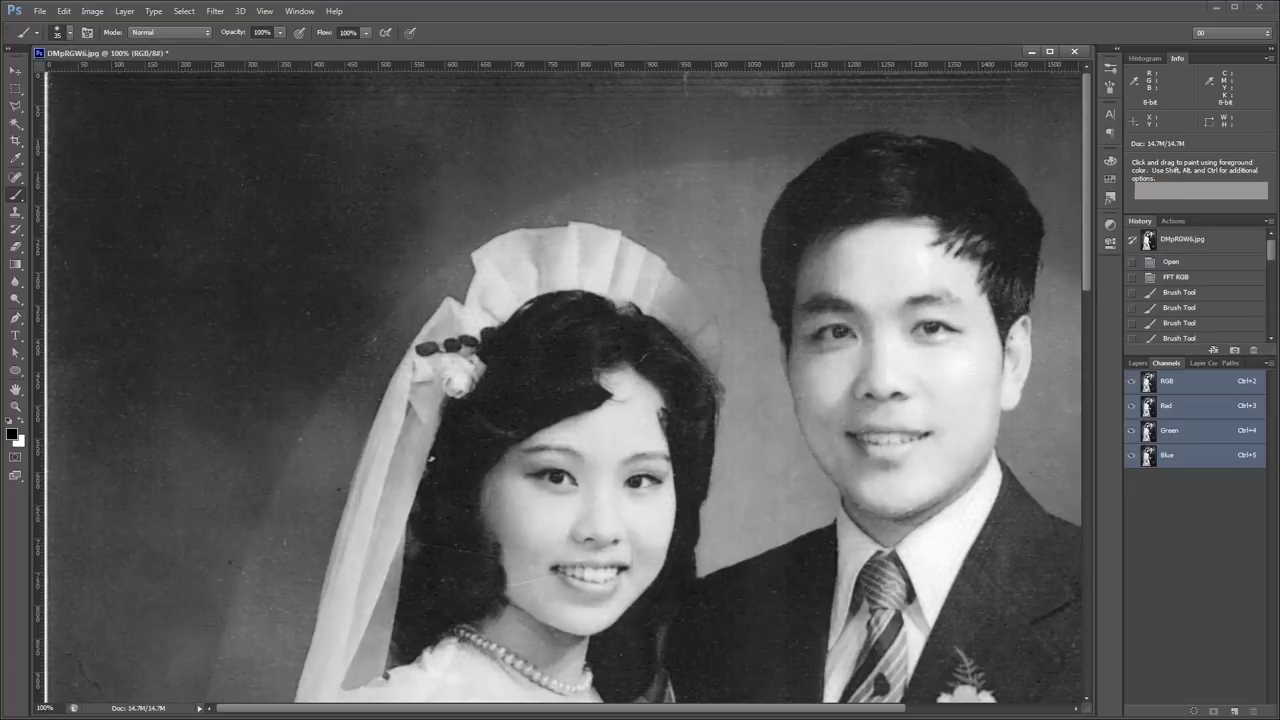
key("ctrl+Tab")
key("ctrl+Tab")
key("ctrl+Tab")
key("ctrl+Tab")
key("ctrl+Tab")
key("ctrl+Tab")
key("ctrl+Tab")
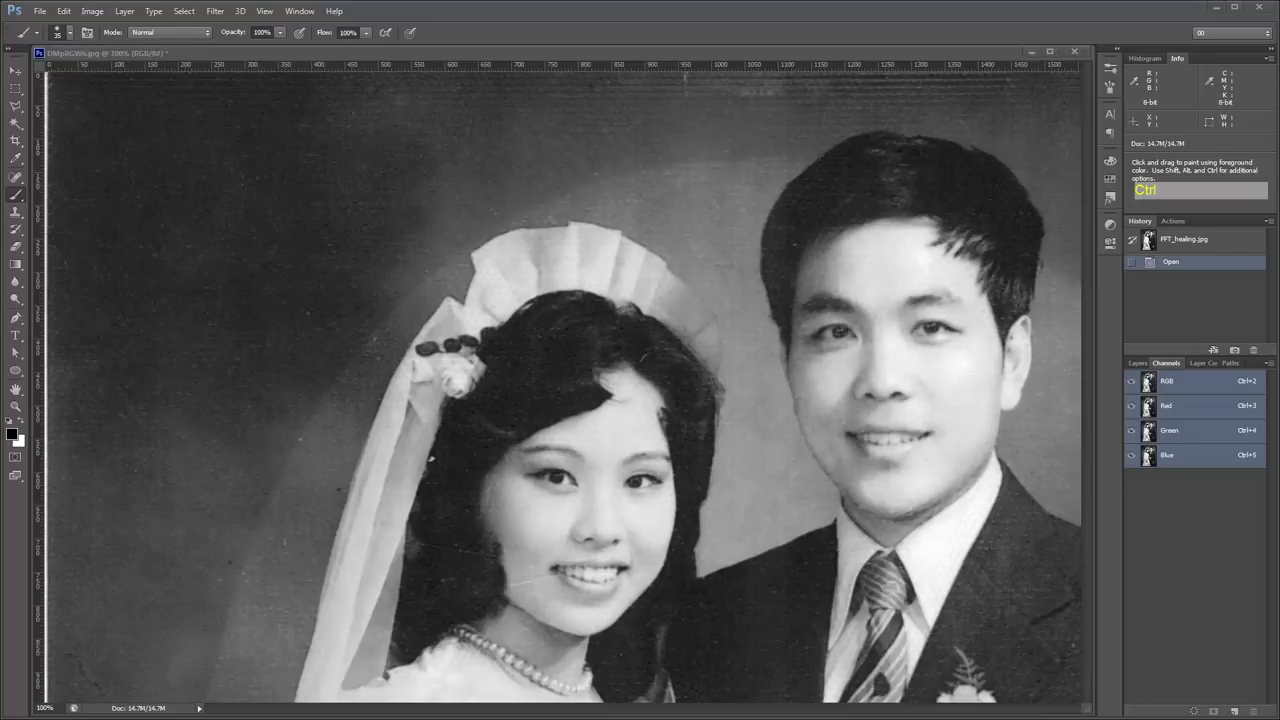
key("ctrl+Tab")
key("ctrl+Tab")
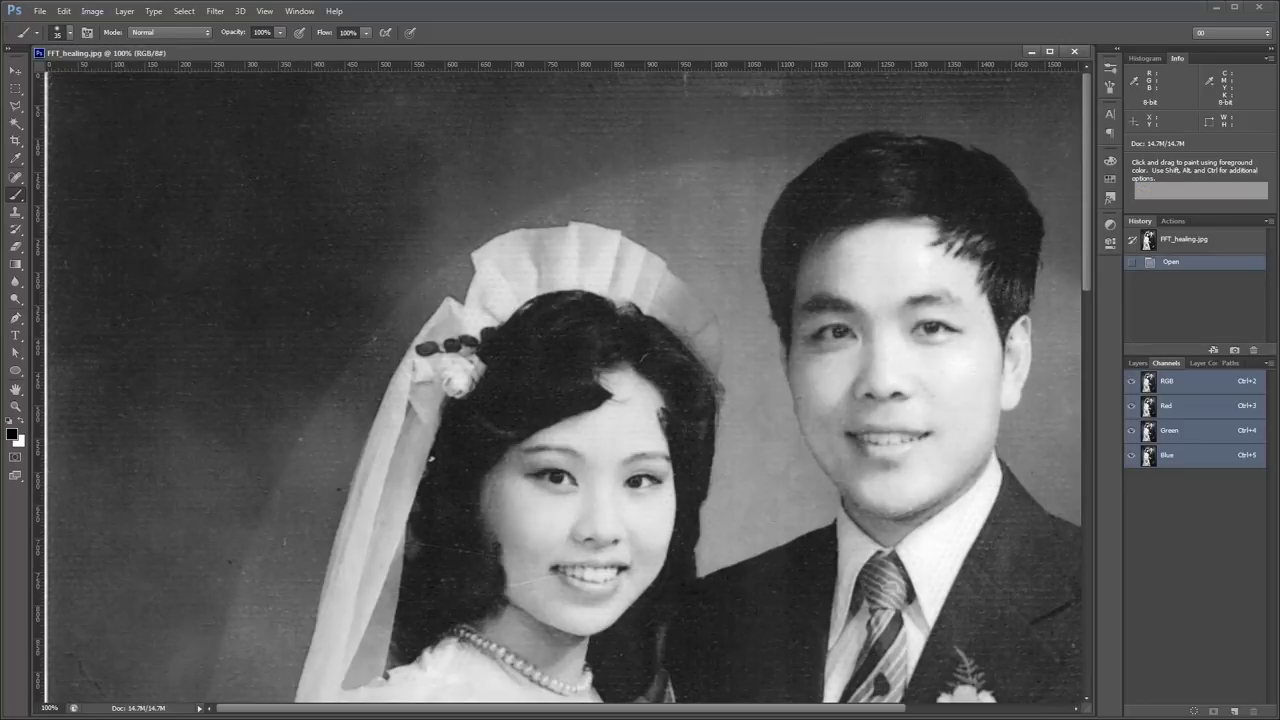
key("ctrl+Tab")
key("ctrl+Tab")
key("ctrl+Tab")
key("ctrl+Tab")
key("ctrl+Tab")
key("ctrl+Tab")
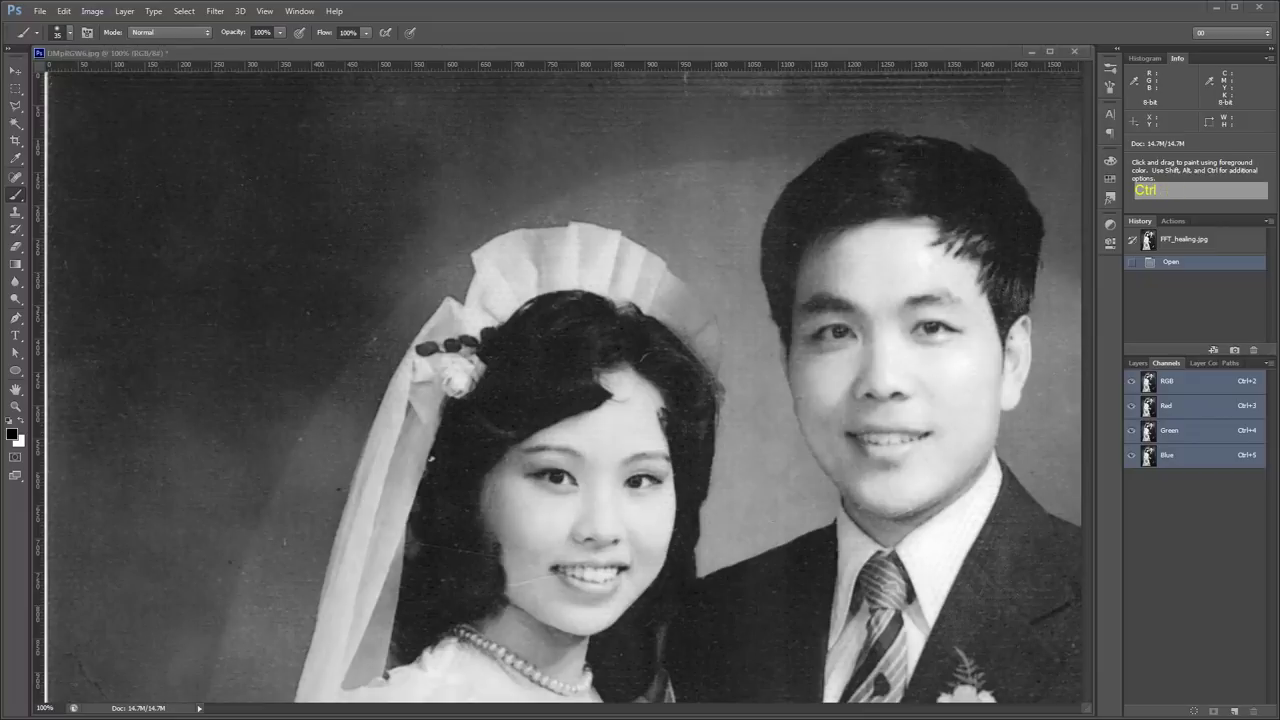
key("ctrl+Tab")
key("ctrl+Tab")
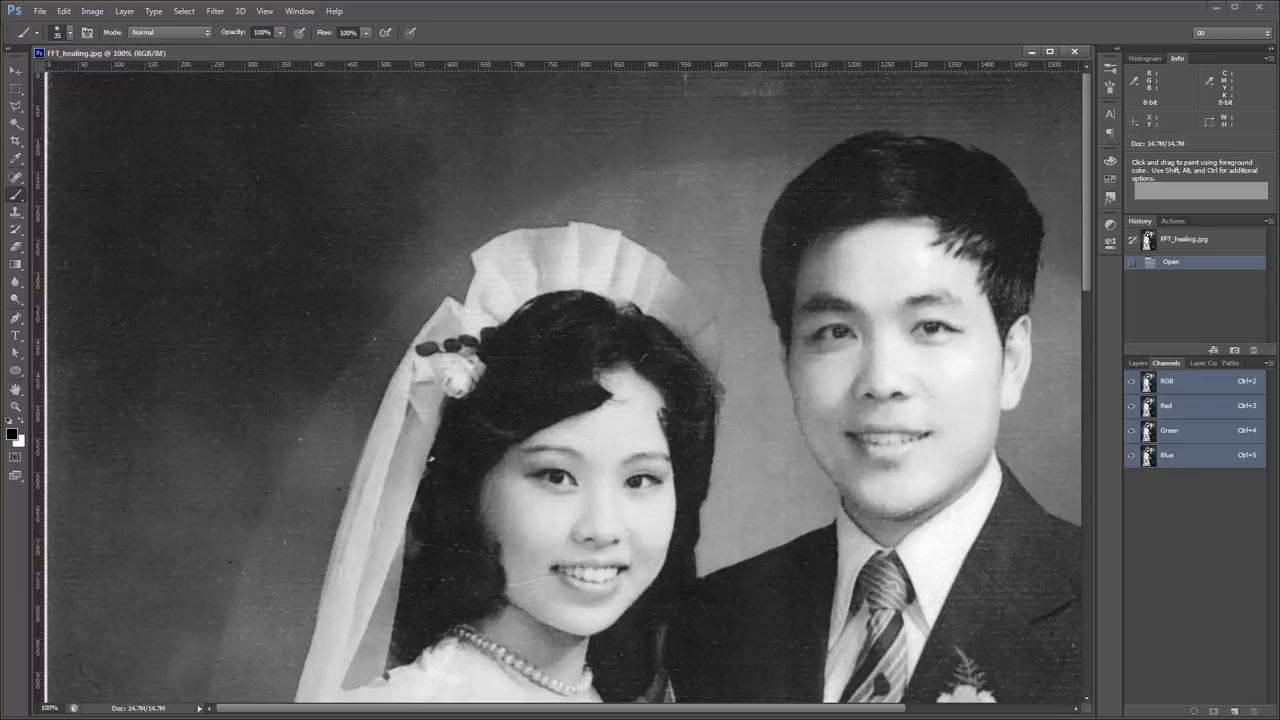
key("ctrl+Tab")
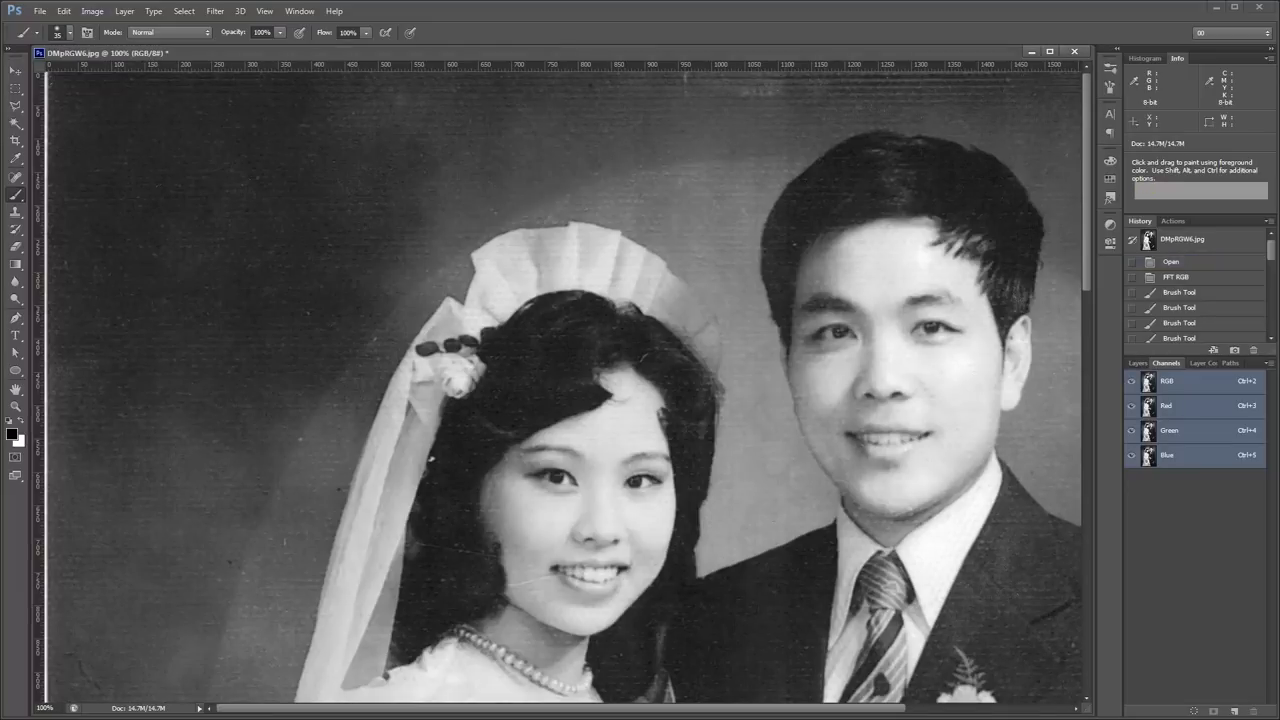
key("ctrl+Tab")
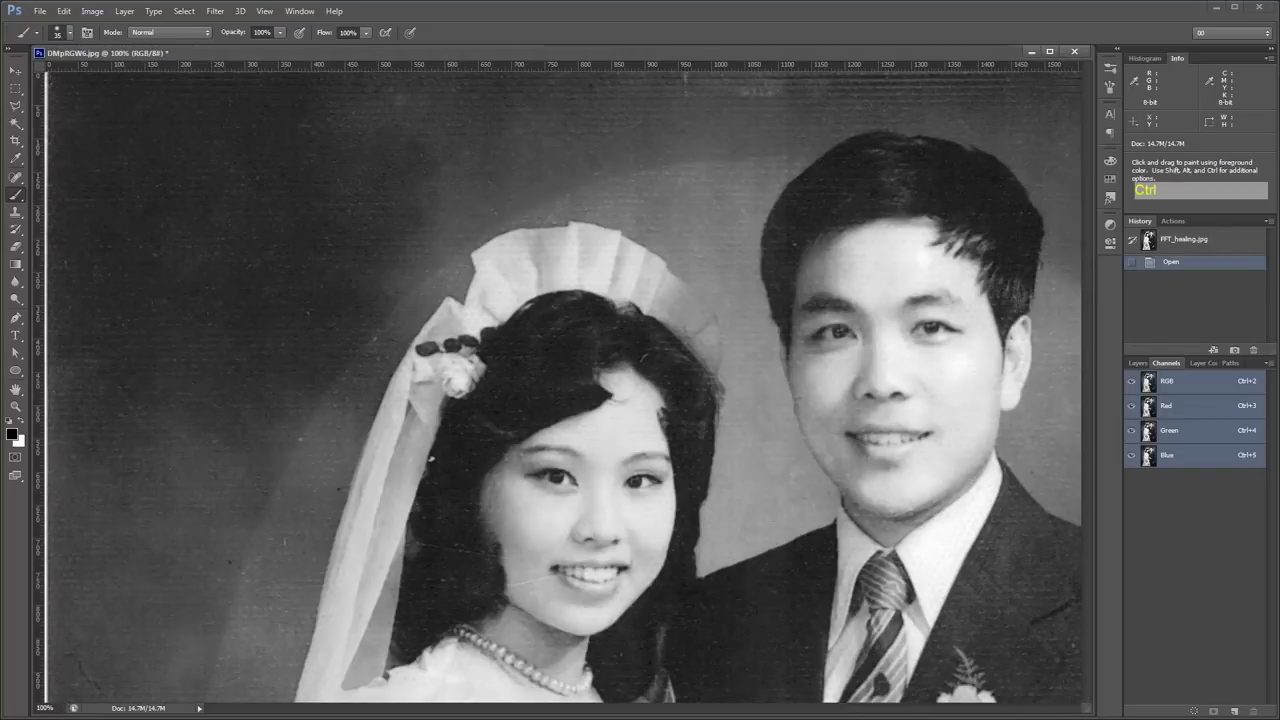
key("ctrl+Tab")
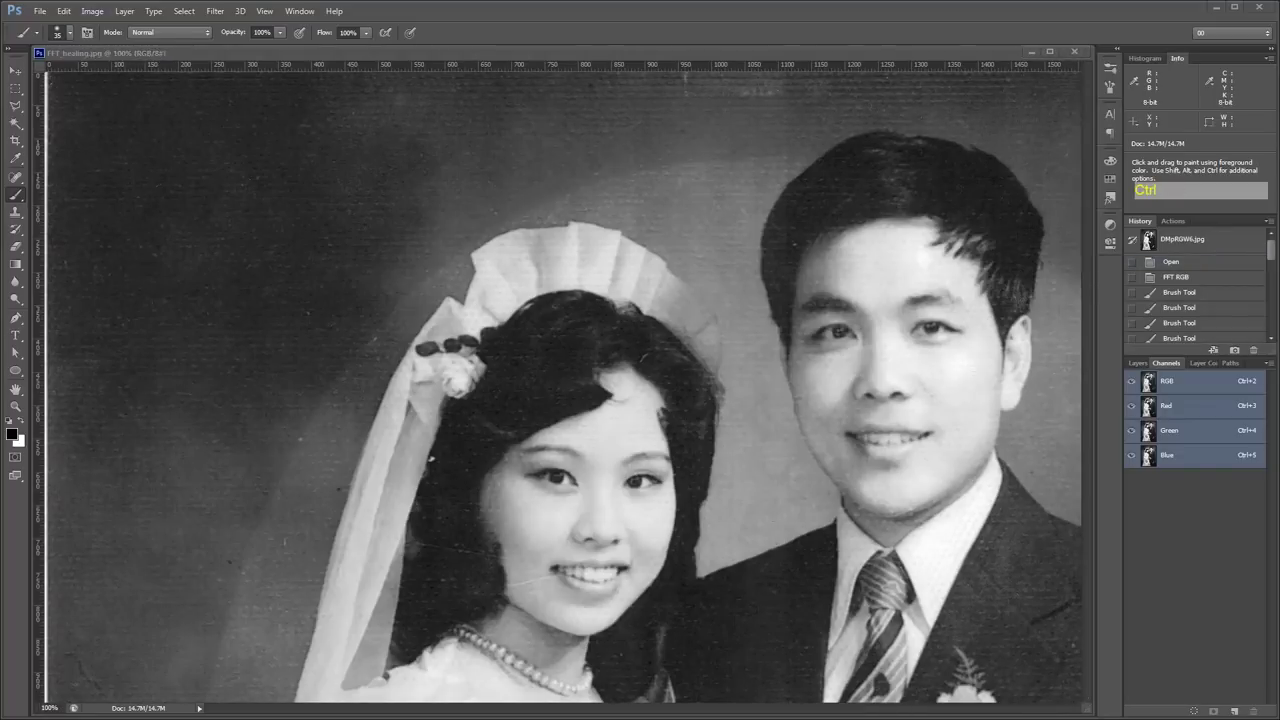
key("ctrl+Tab")
key("ctrl+Tab")
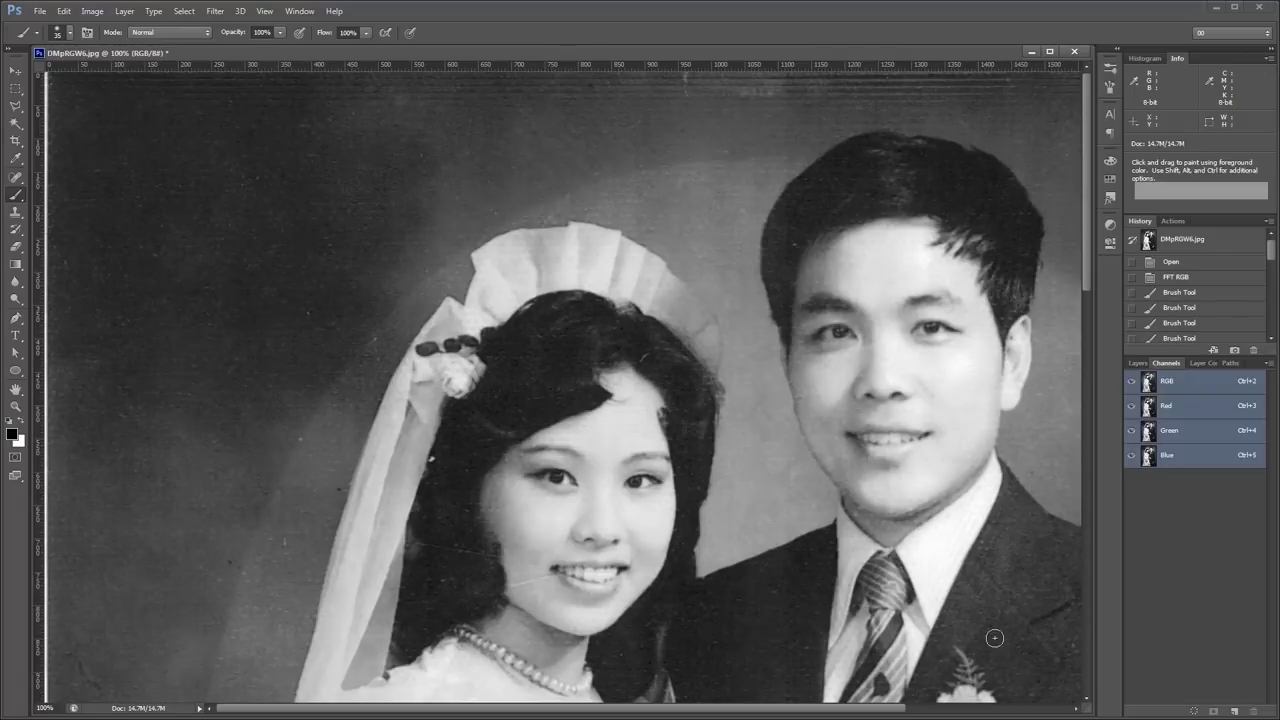
Step: Switch to the web browser with the Bing results for "site:retouchpro.com fft filter"
key("alt+Tab")
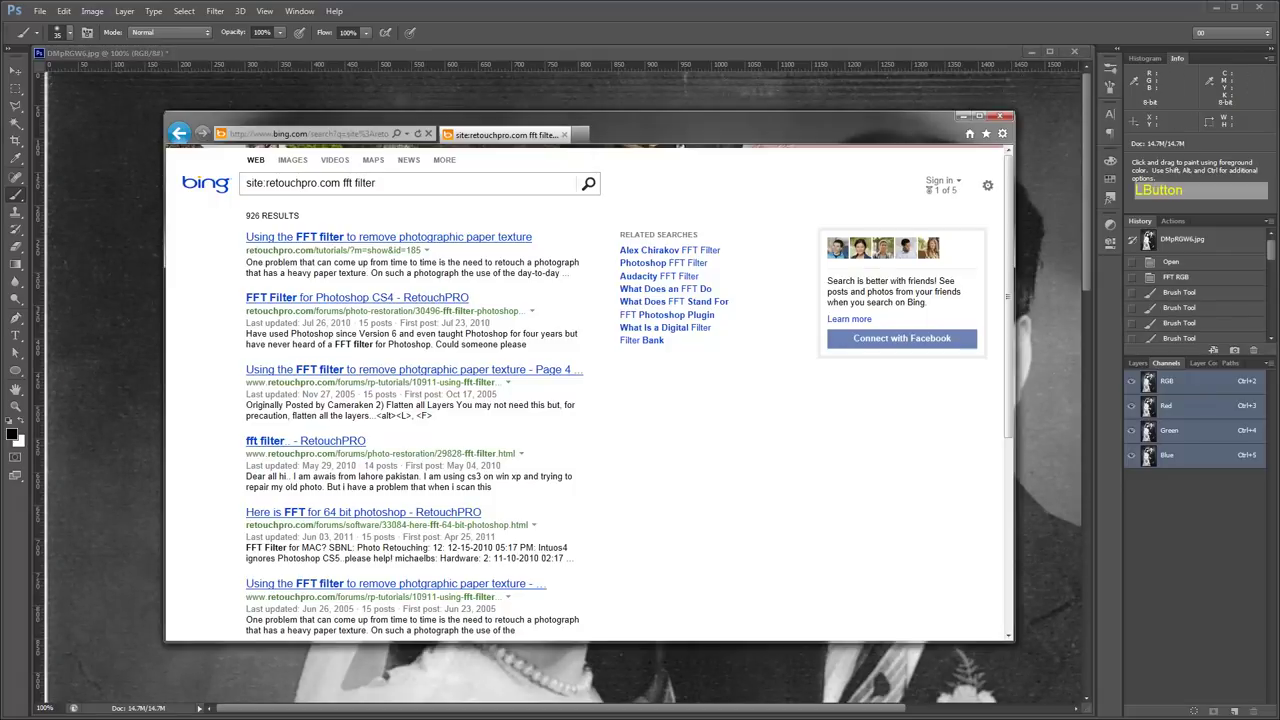